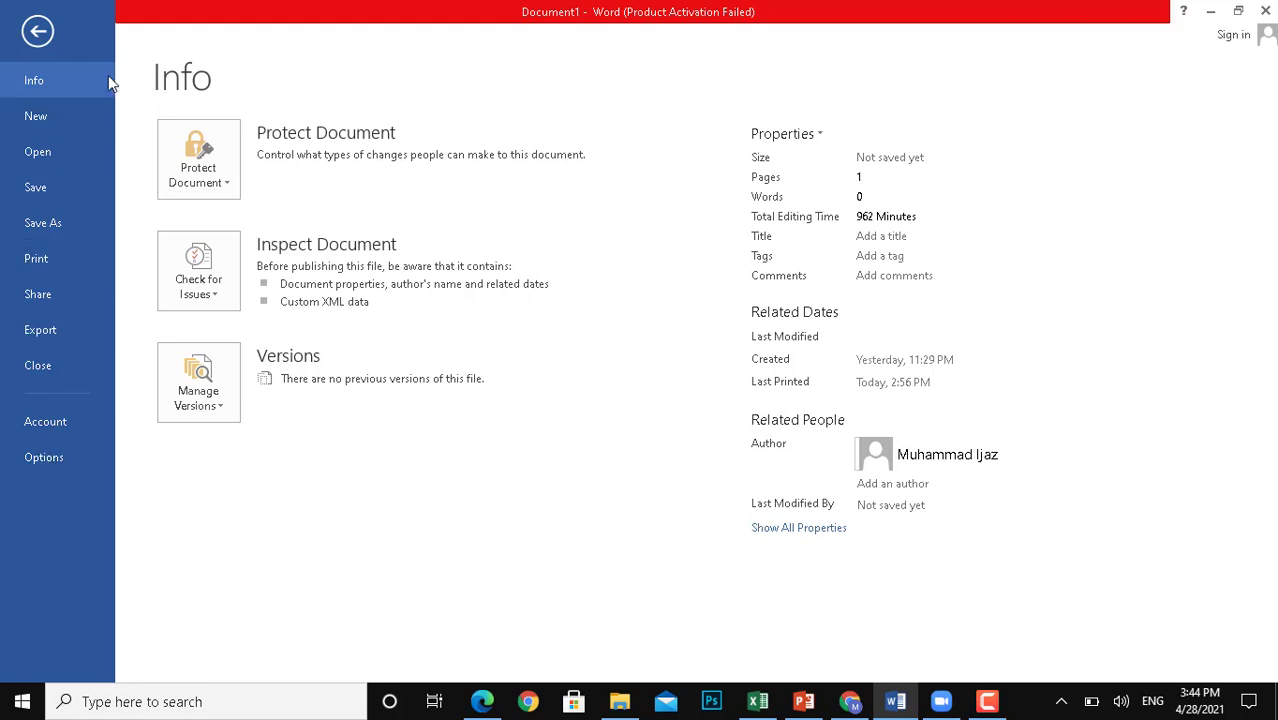
Return to the blank document and enter the word "EduTrain" on the first line
left_click(39, 32)
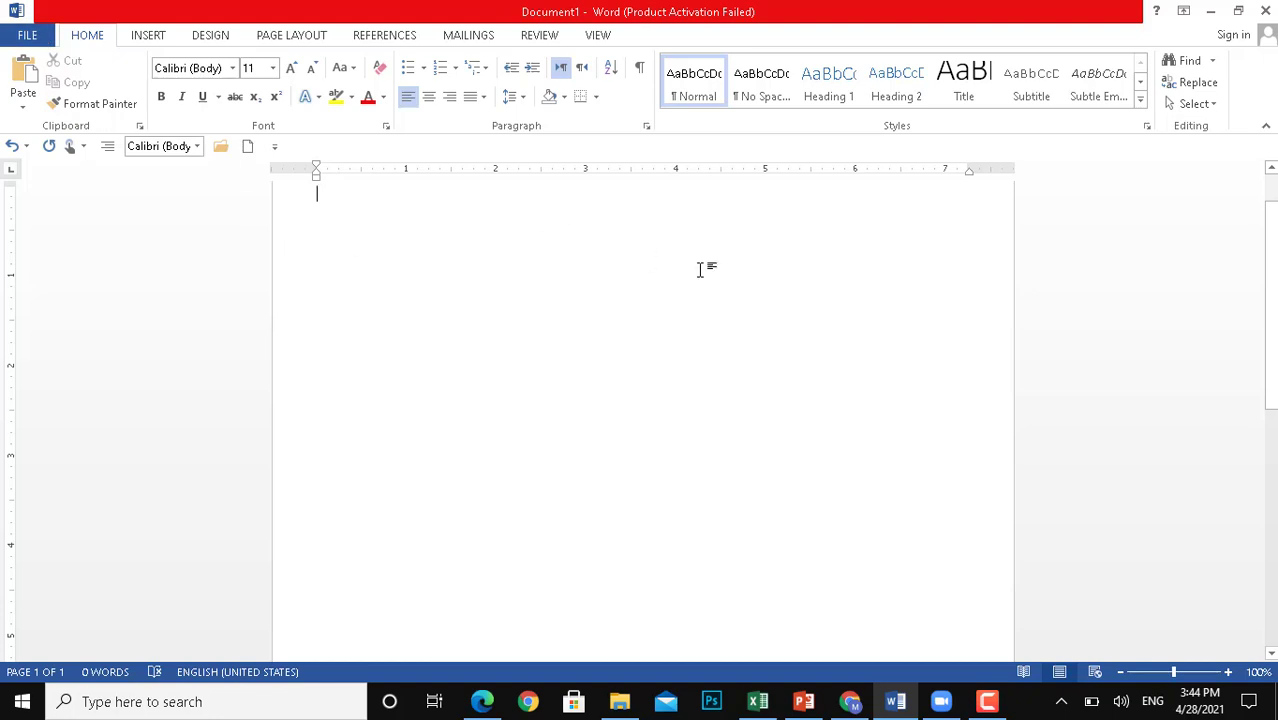
scroll(700, 269, "up", 1)
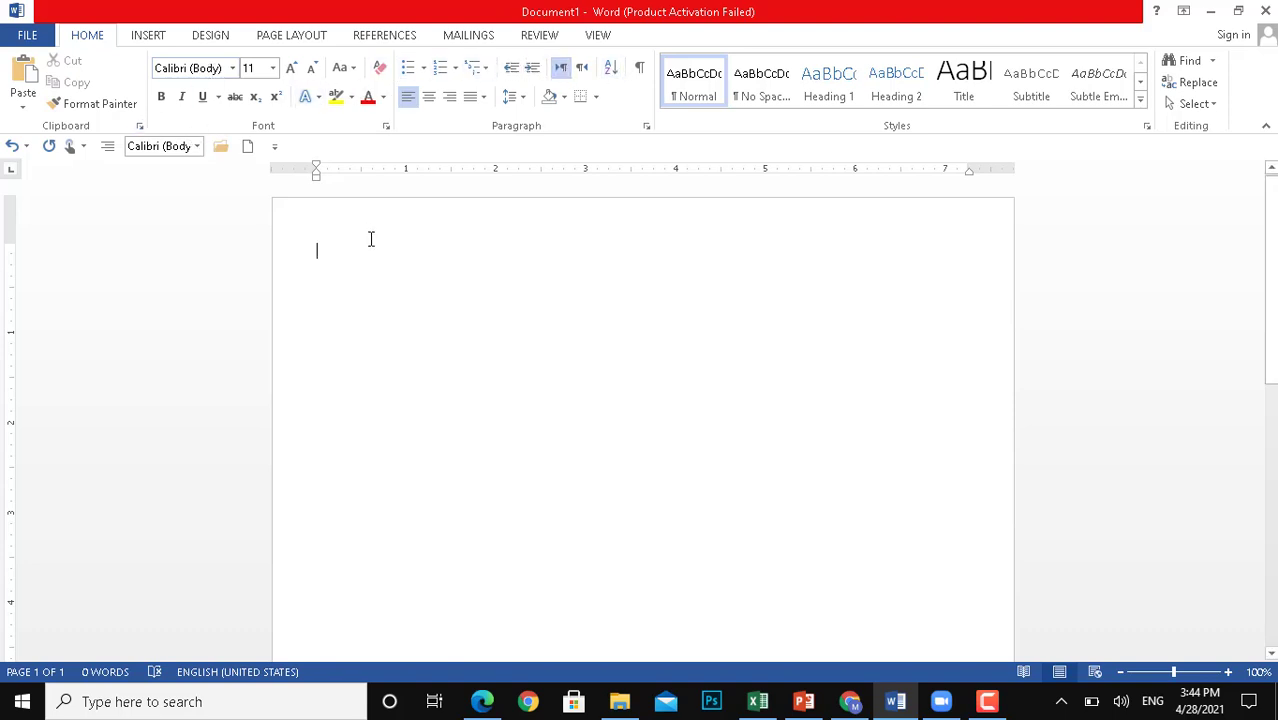
type("E")
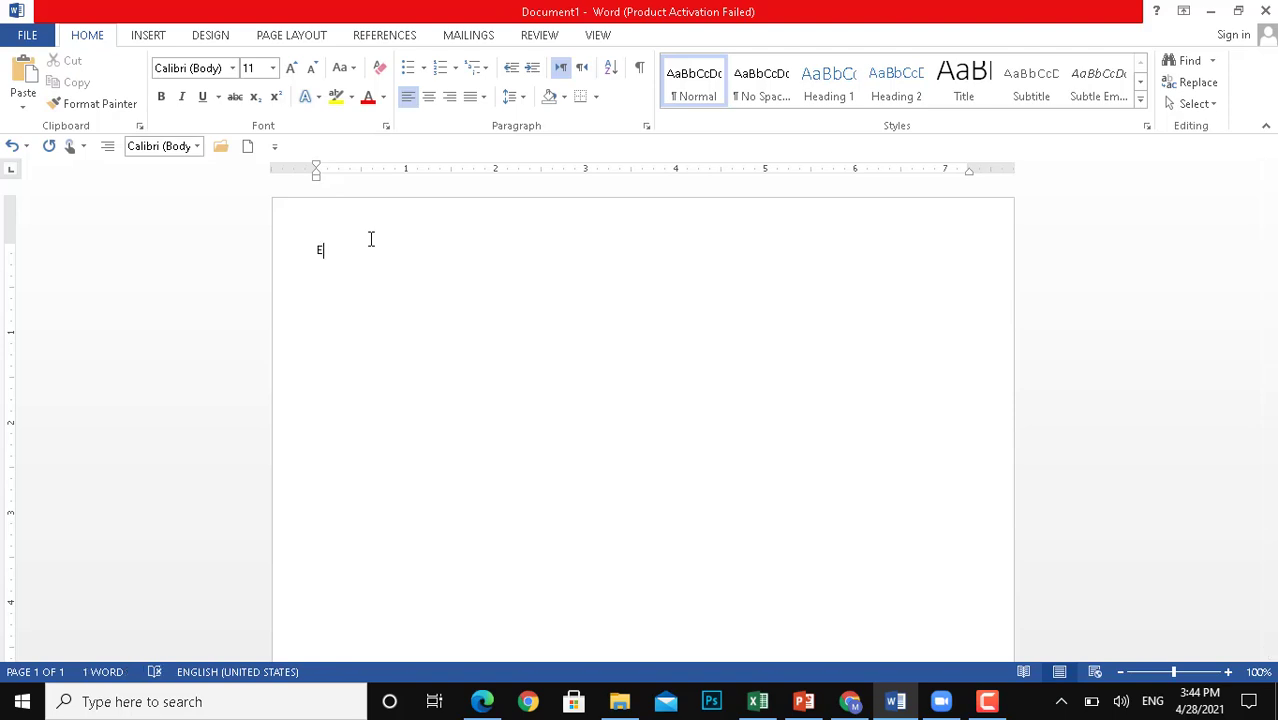
type("duTrain")
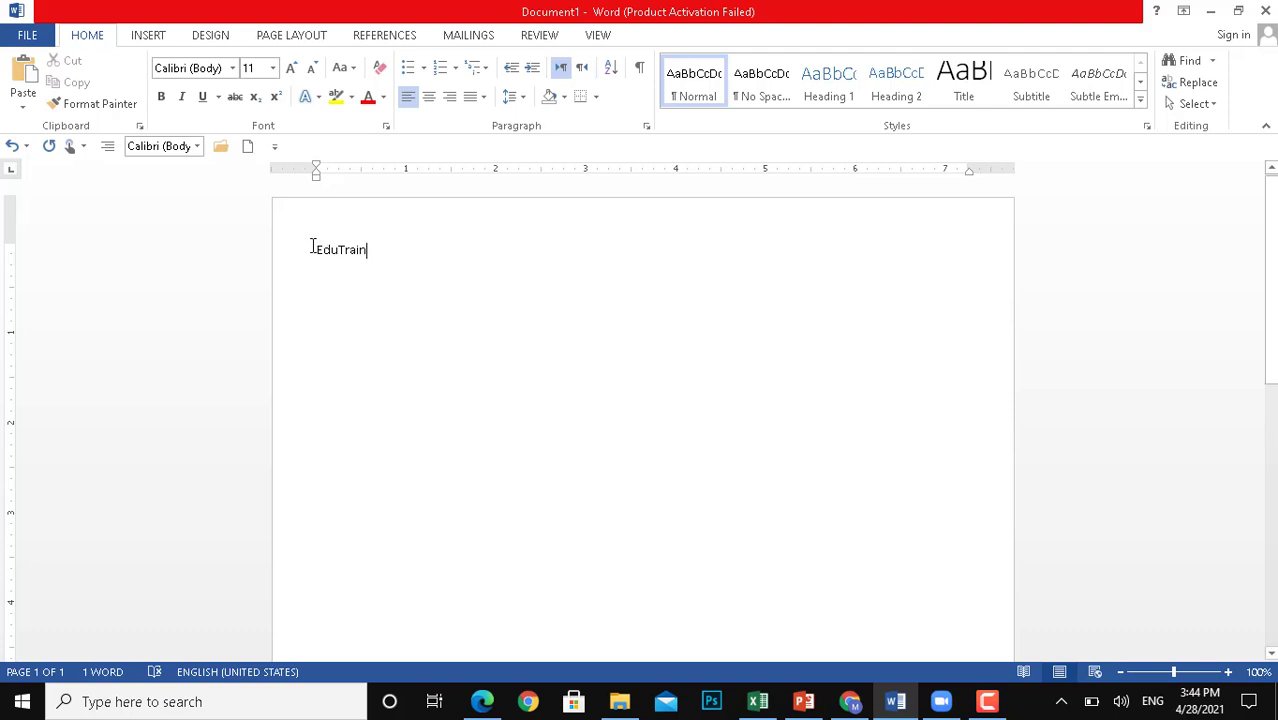
Format the word EduTrain in Times New Roman at font size 26
left_click_drag(312, 247, 377, 247)
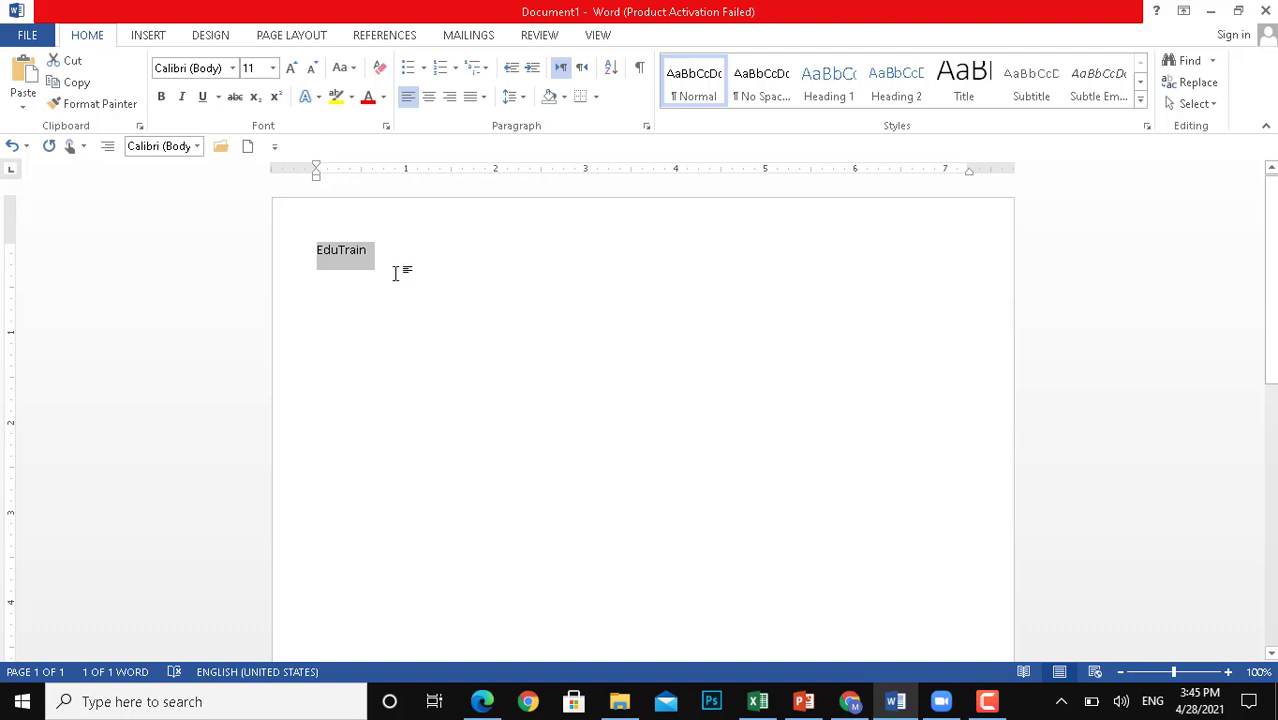
left_click(272, 68)
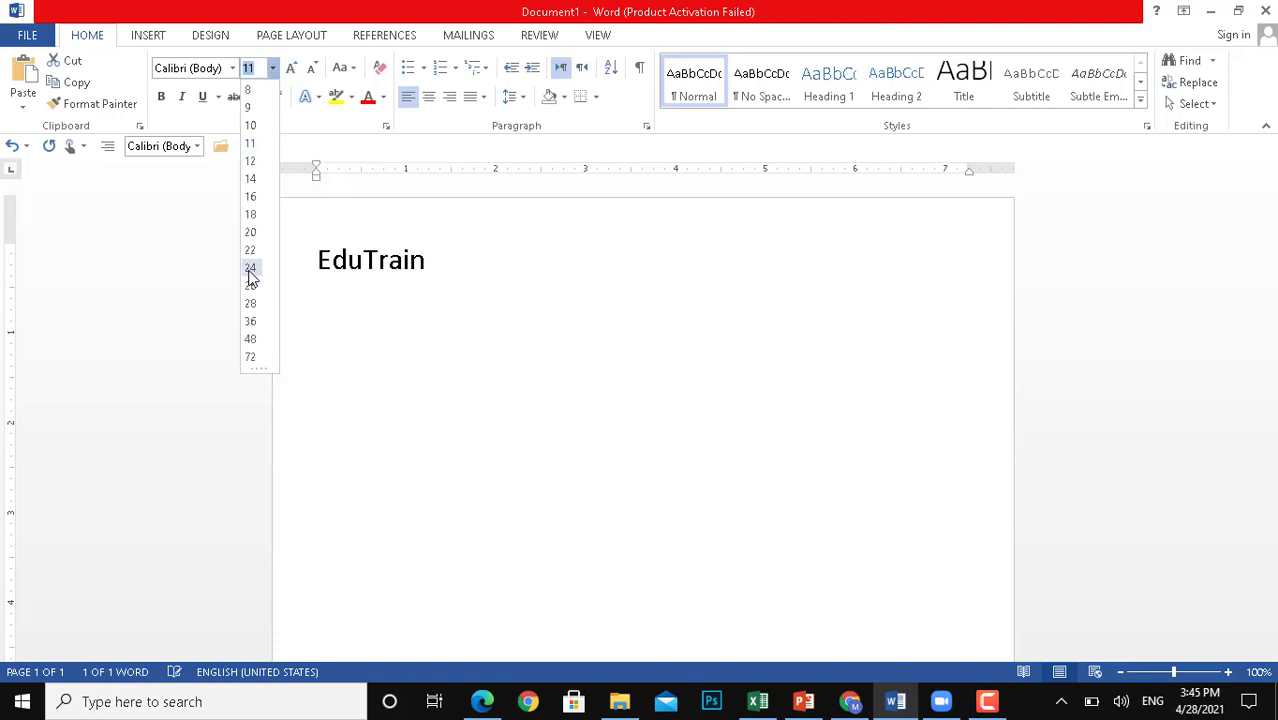
left_click(251, 287)
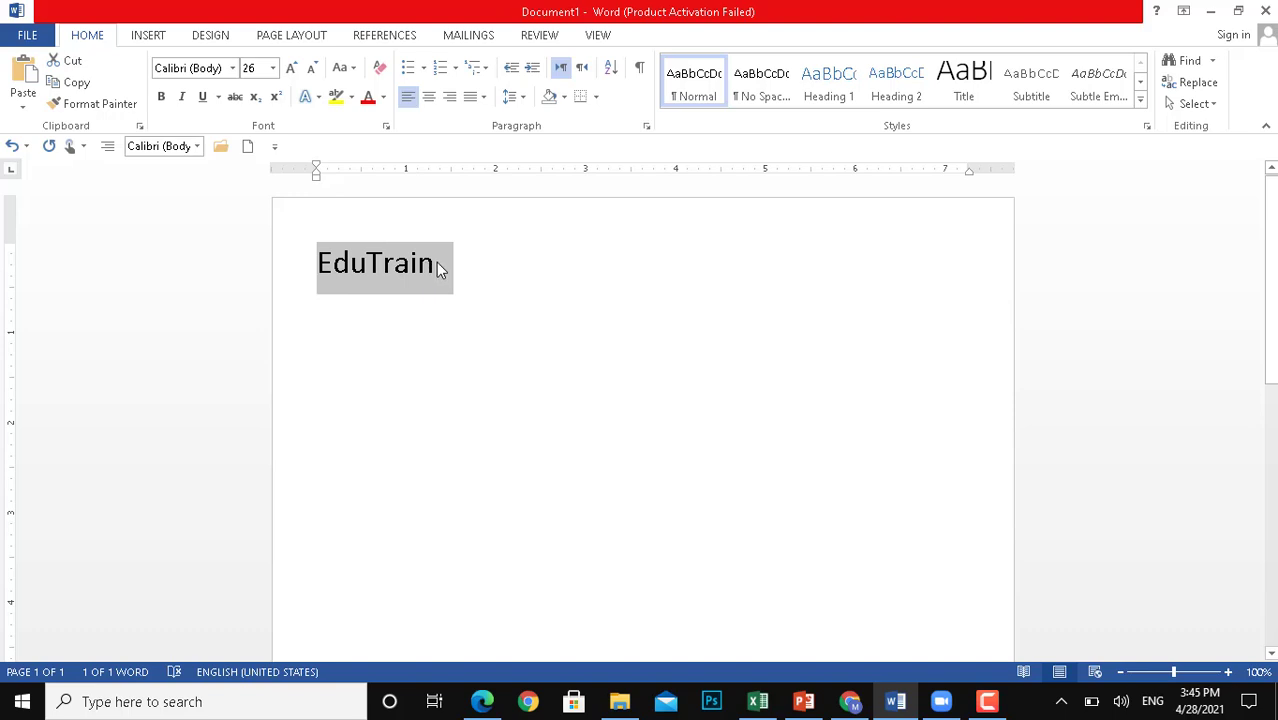
left_click(233, 68)
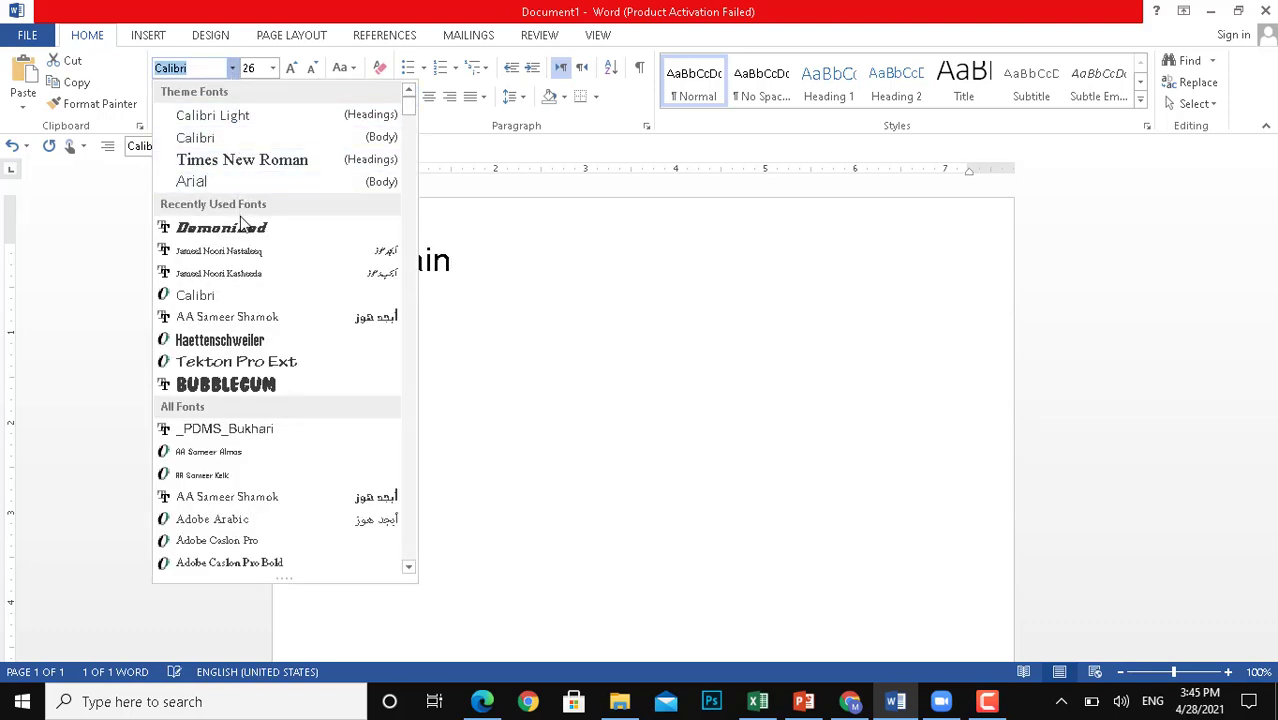
left_click(243, 160)
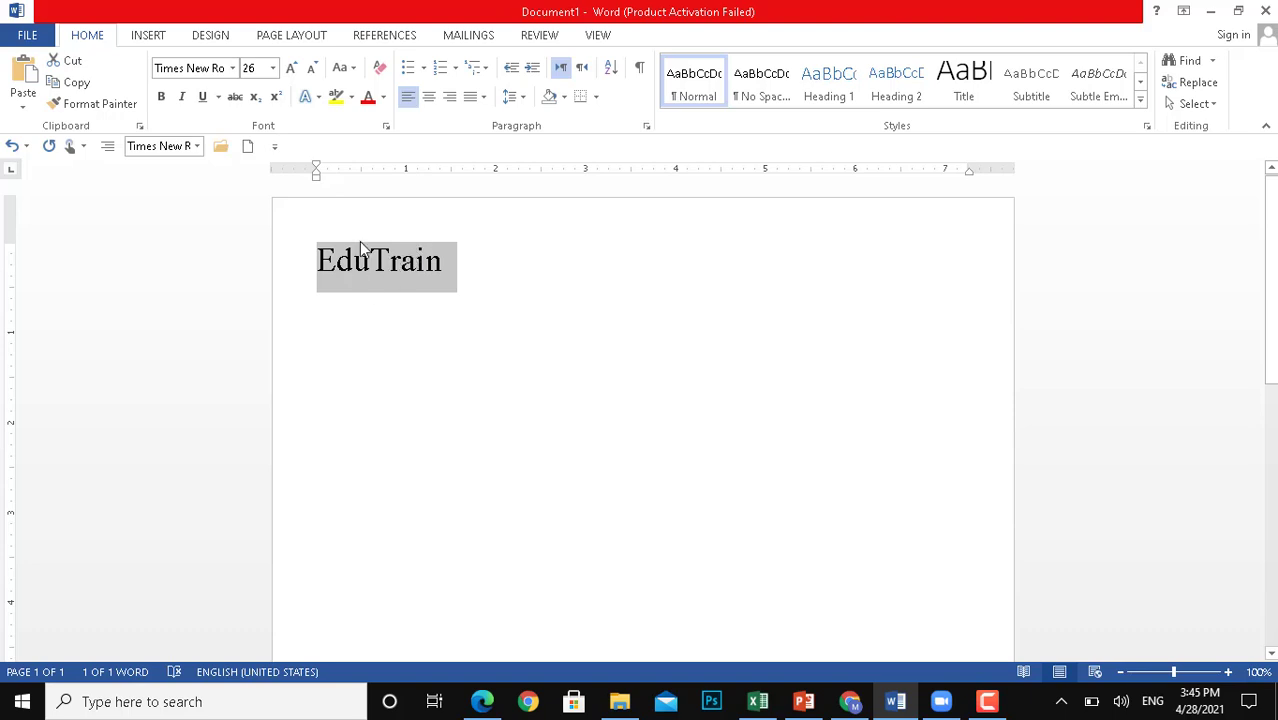
Apply bold, italic, underline, strikethrough and subscript formatting to the word EduTrain
left_click(166, 100)
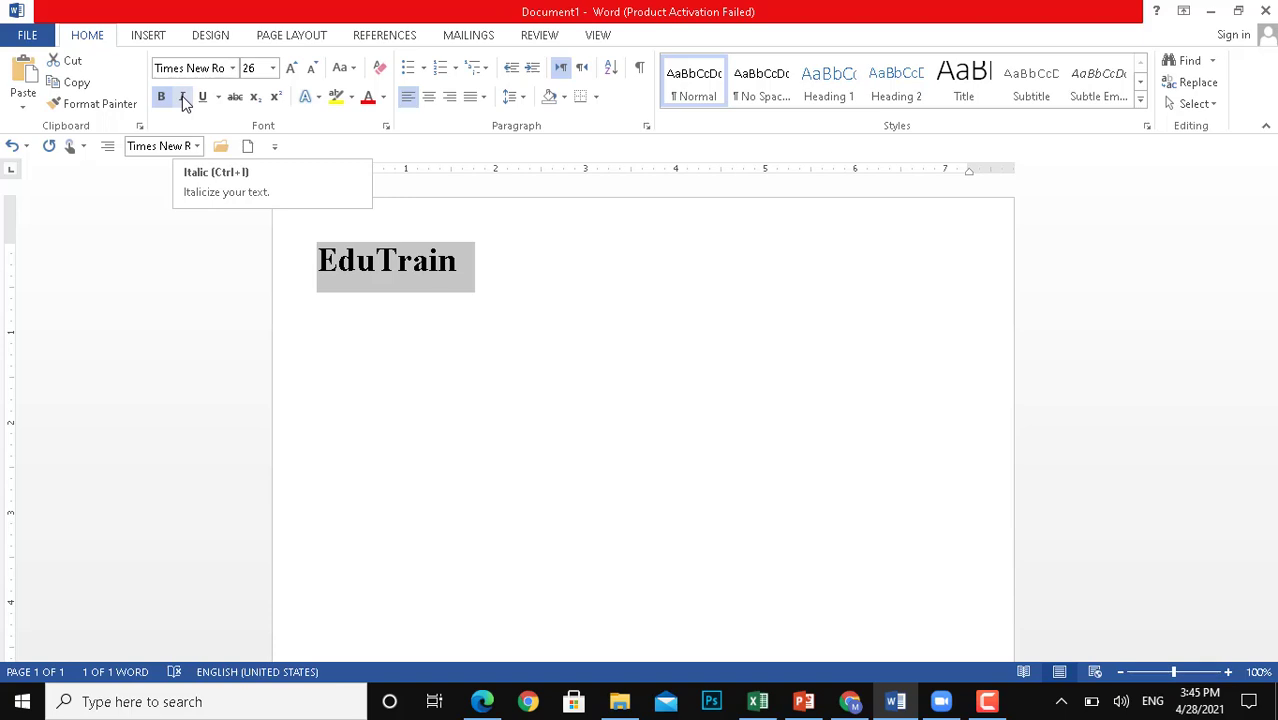
left_click(184, 102)
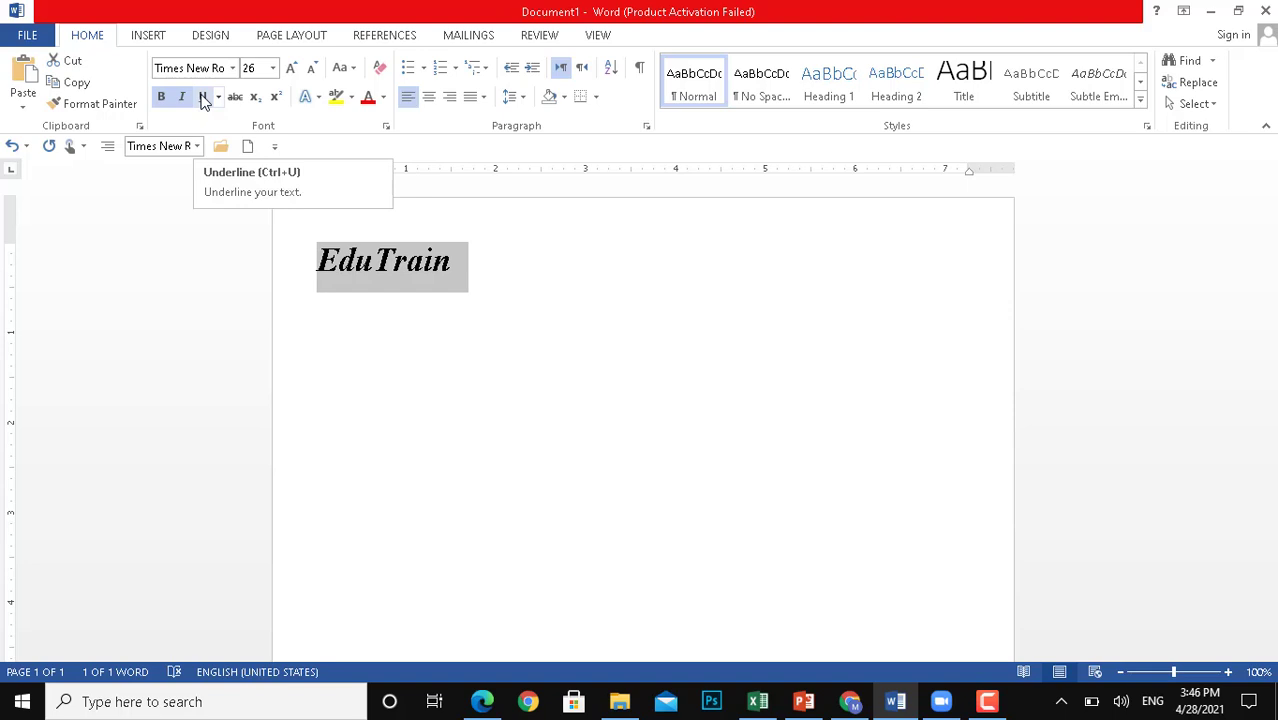
left_click(203, 97)
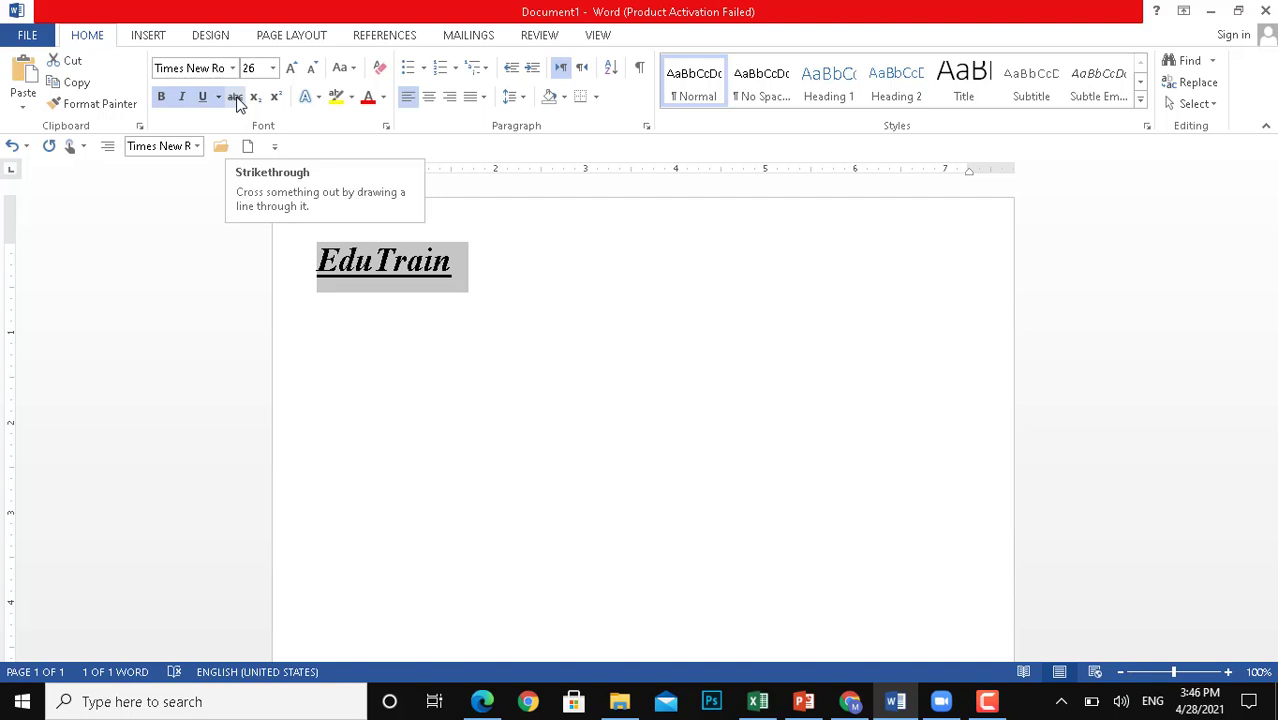
left_click(235, 97)
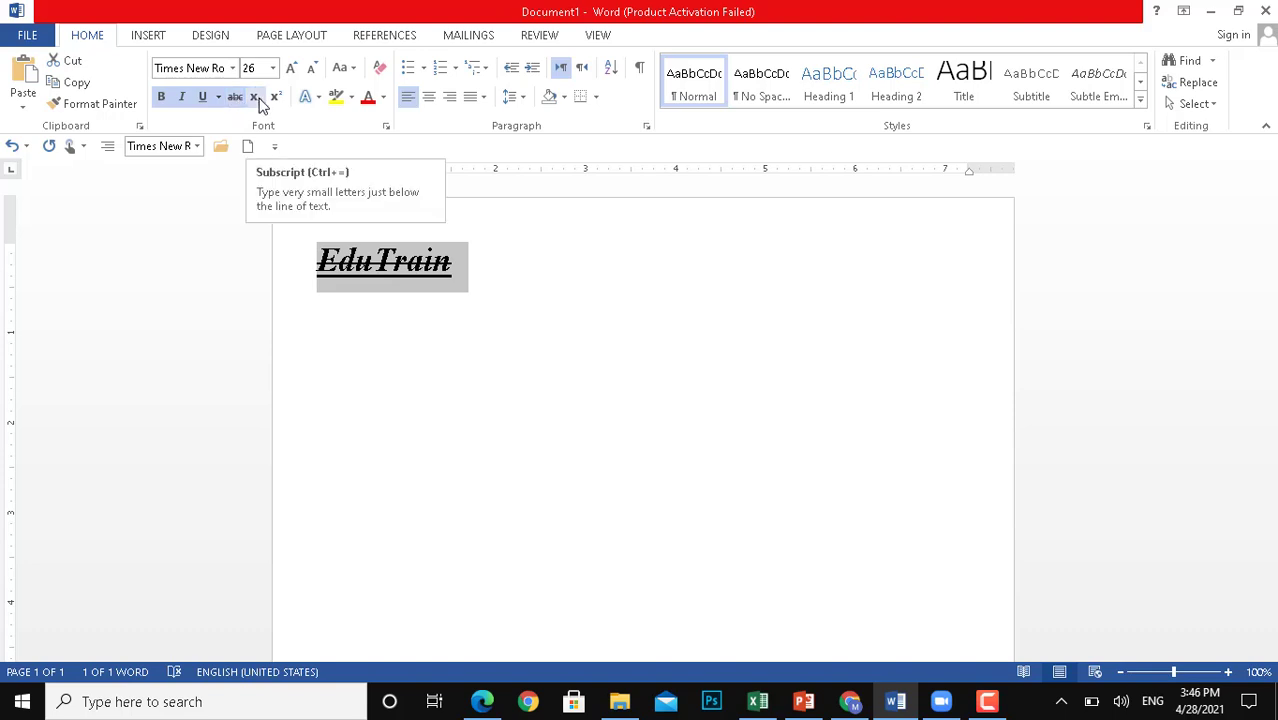
left_click(257, 100)
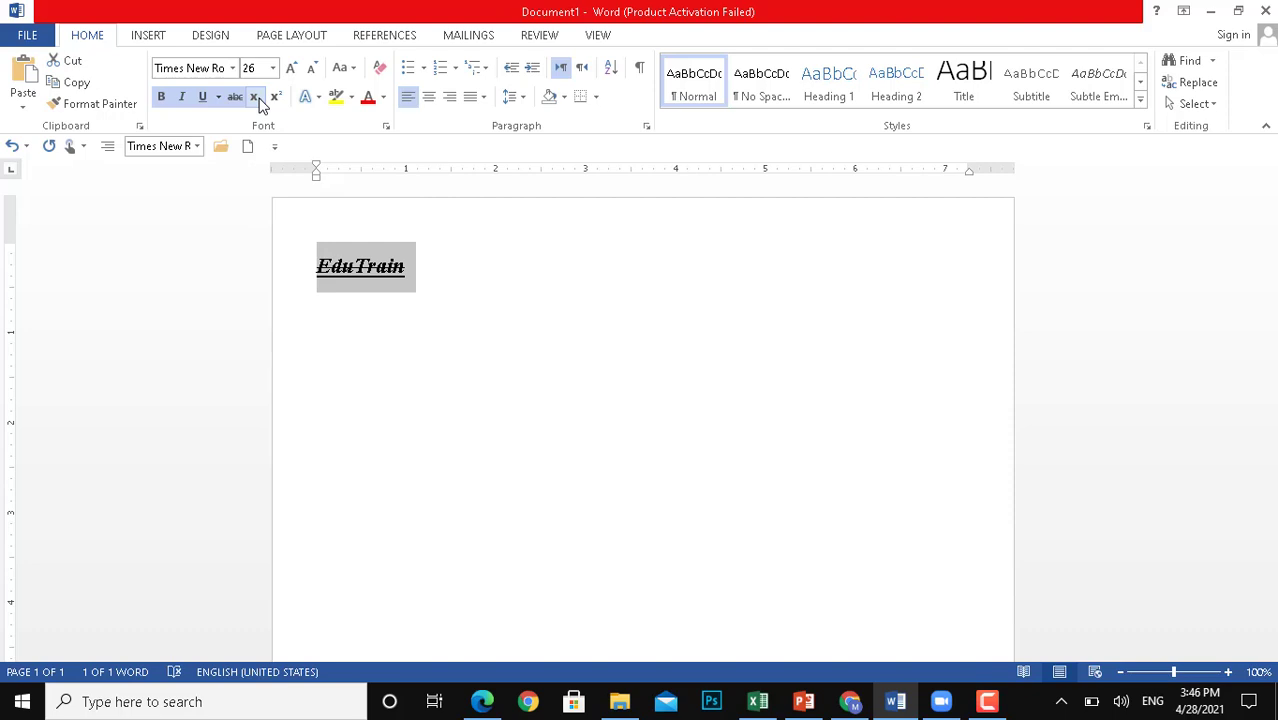
Replace the word EduTrain with a trial entry "H2o" and erase it, leaving the page empty
key("Delete")
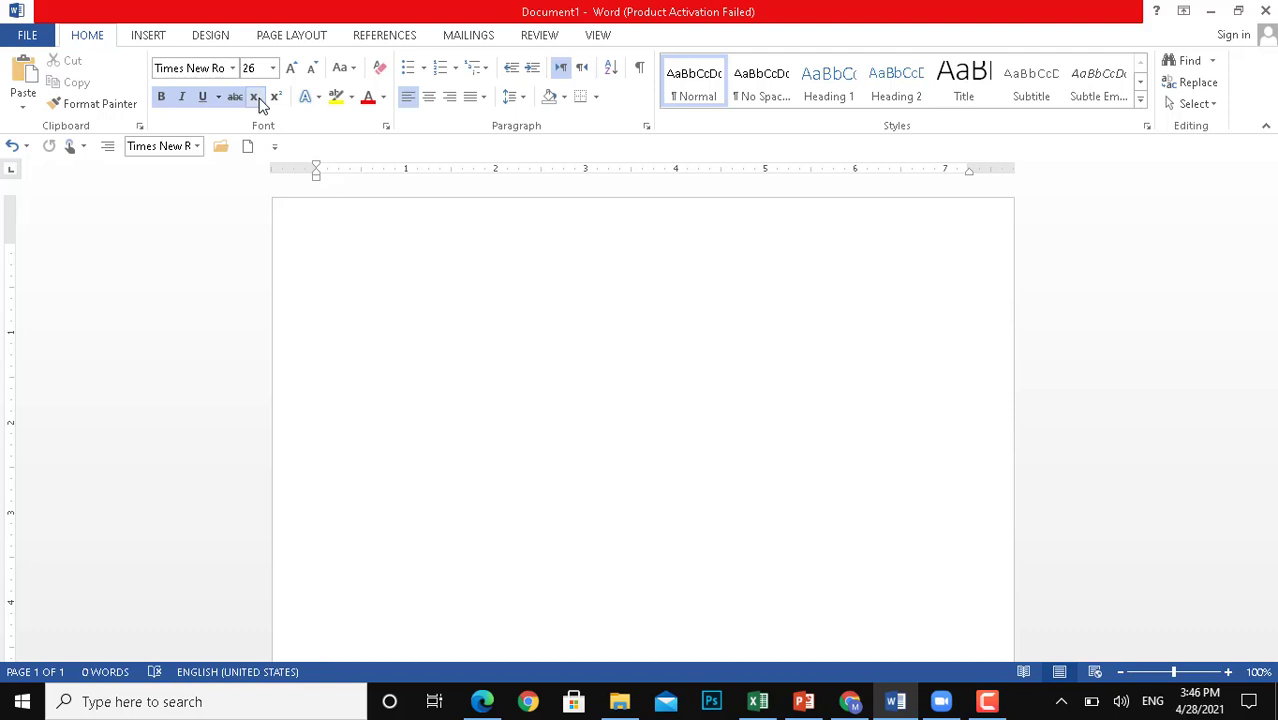
type("H2o")
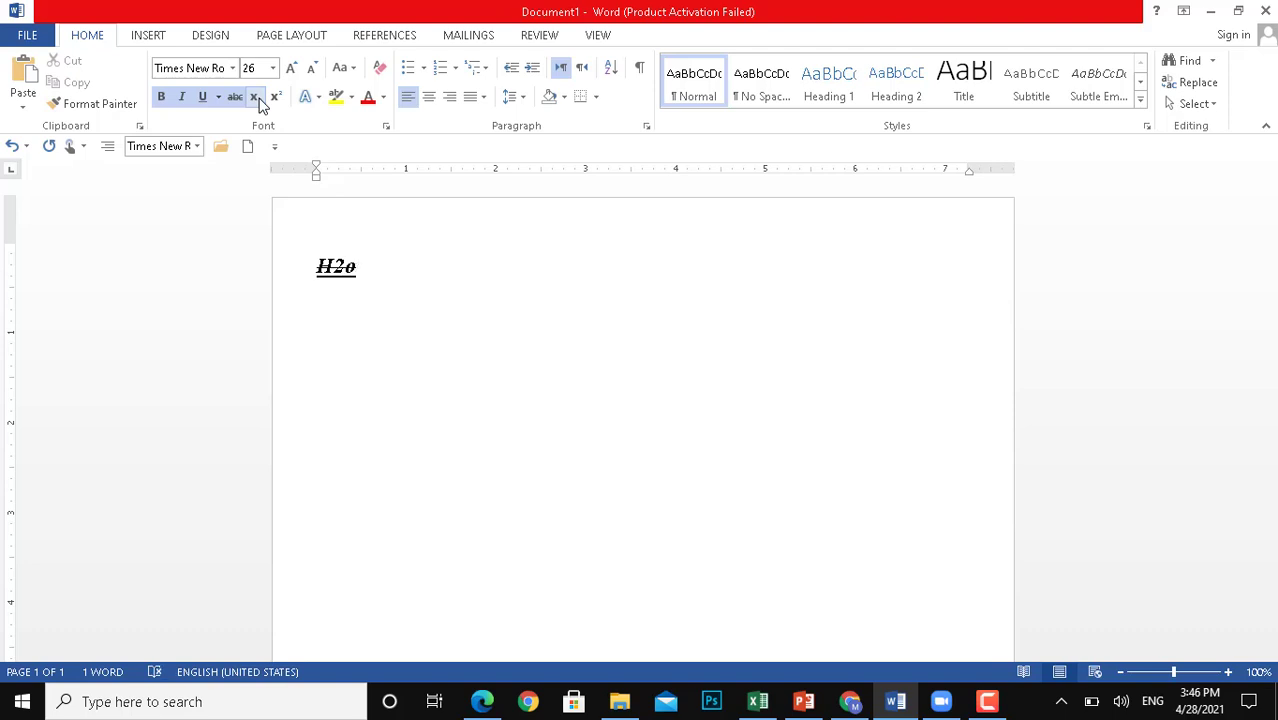
key("BackSpace")
key("BackSpace")
key("BackSpace")
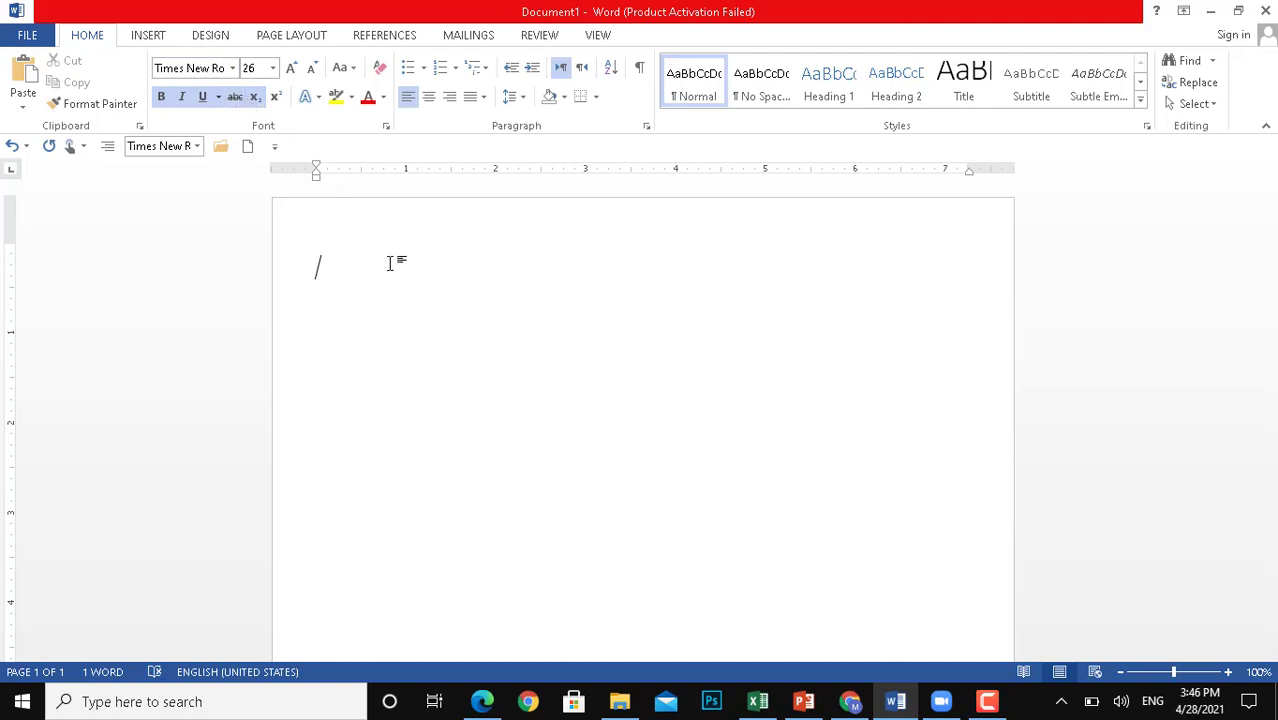
Turn off subscript, enter "H2" on the first line and make only the 2 subscript
left_click(255, 97)
type("H")
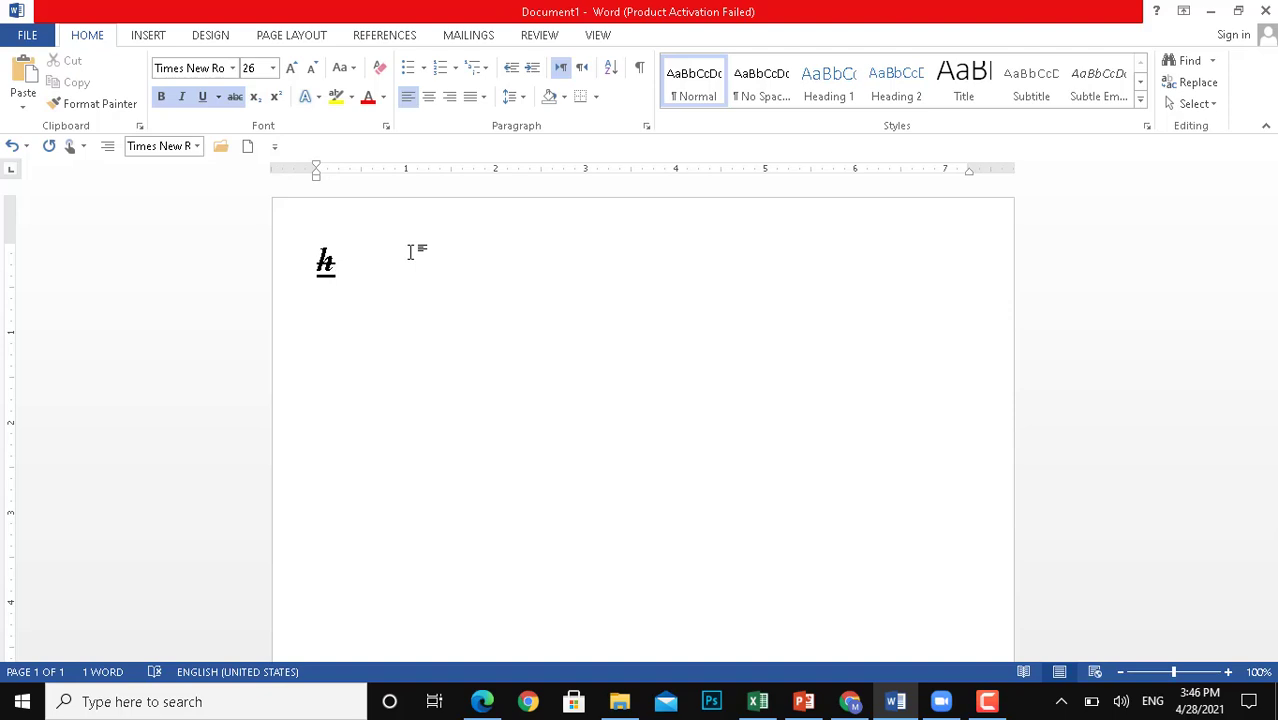
key("BackSpace")
type("H")
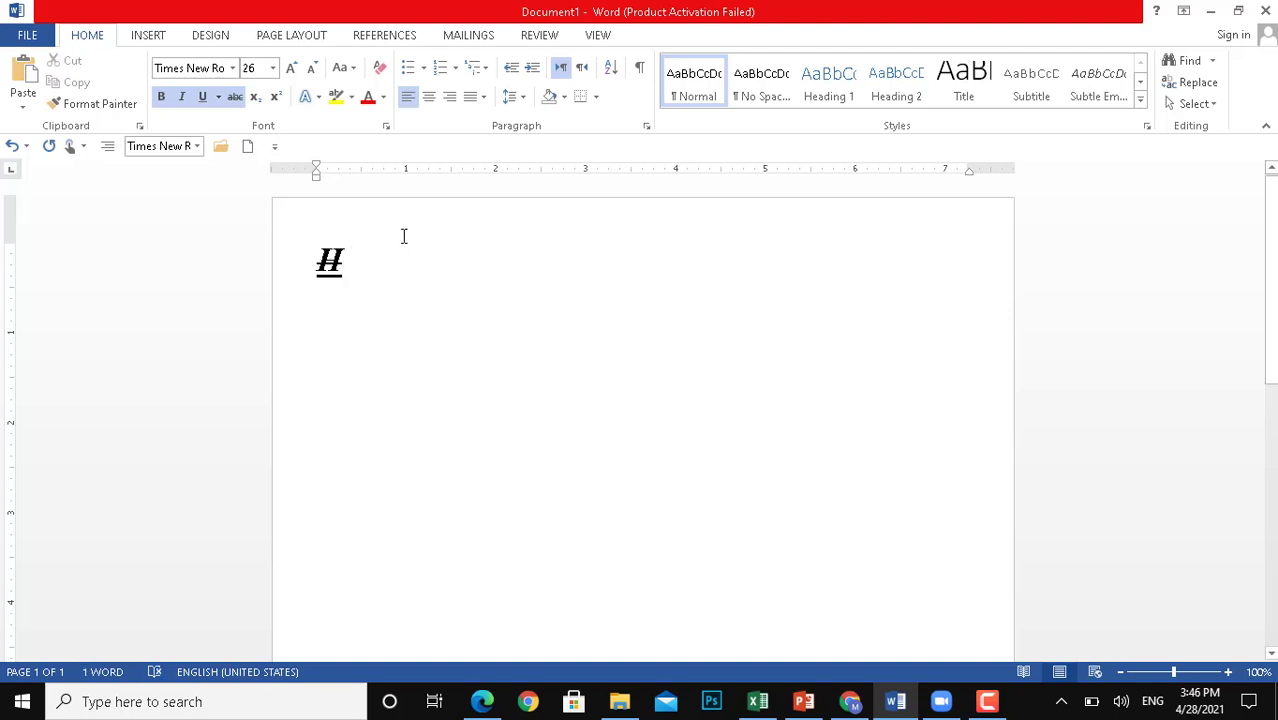
type("2")
left_click_drag(360, 262, 343, 262)
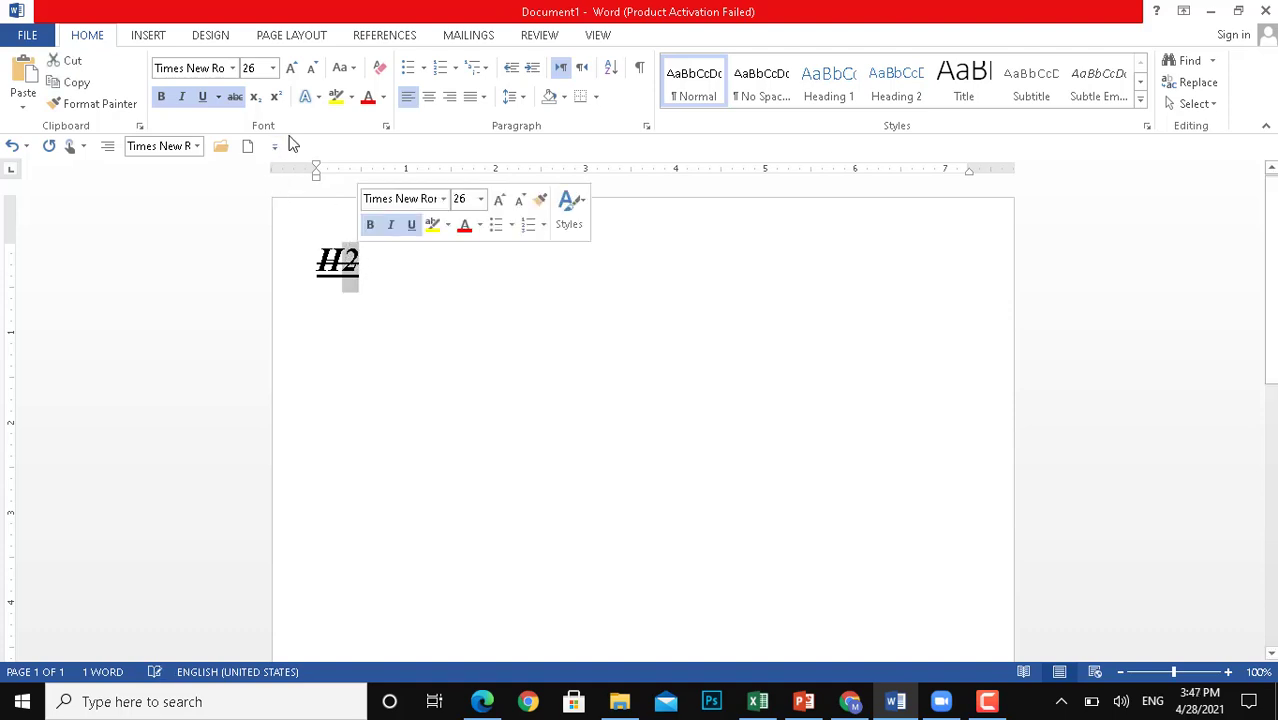
left_click(255, 97)
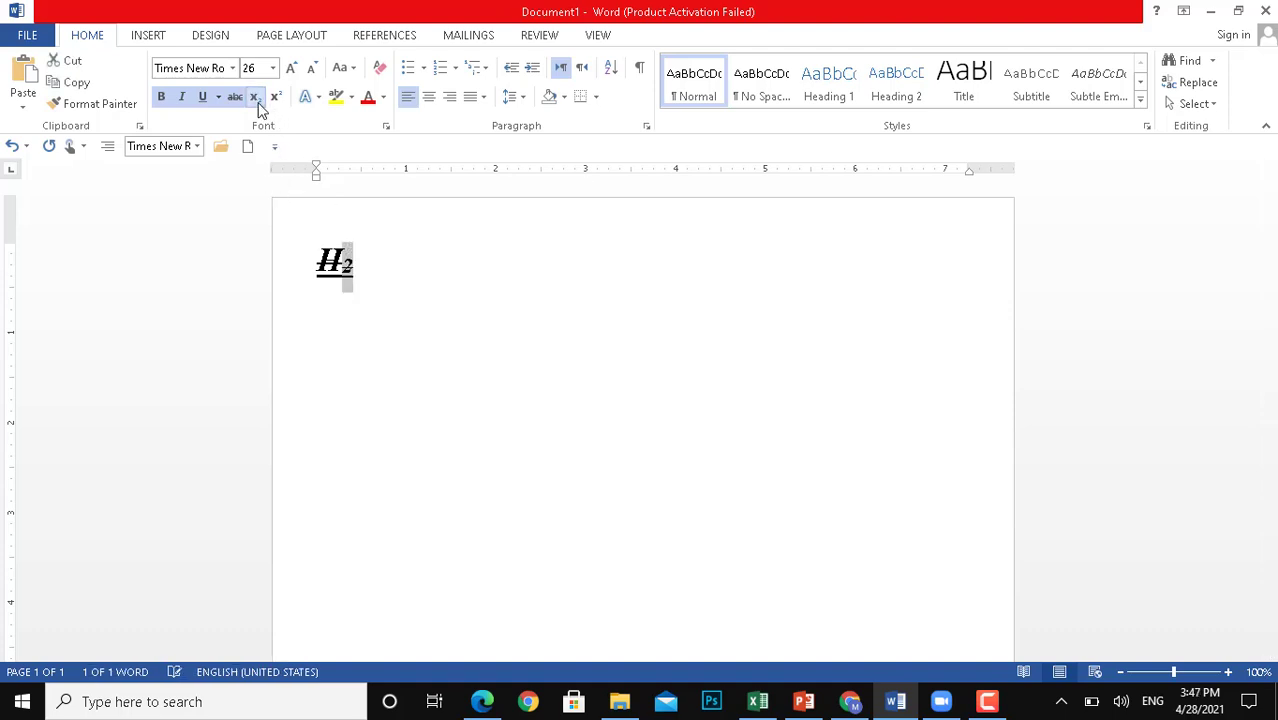
Add the letter O after the subscript 2 and remove the subscript formatting from that letter
left_click(376, 262)
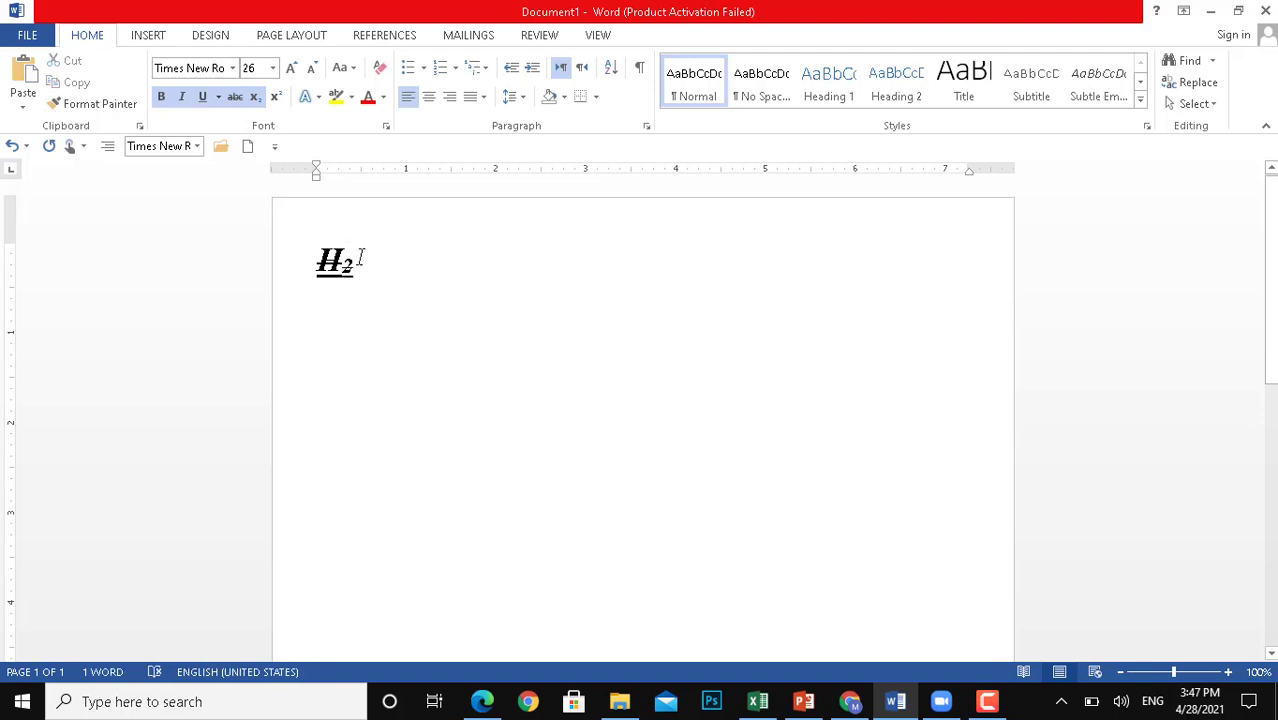
type("o")
key("BackSpace")
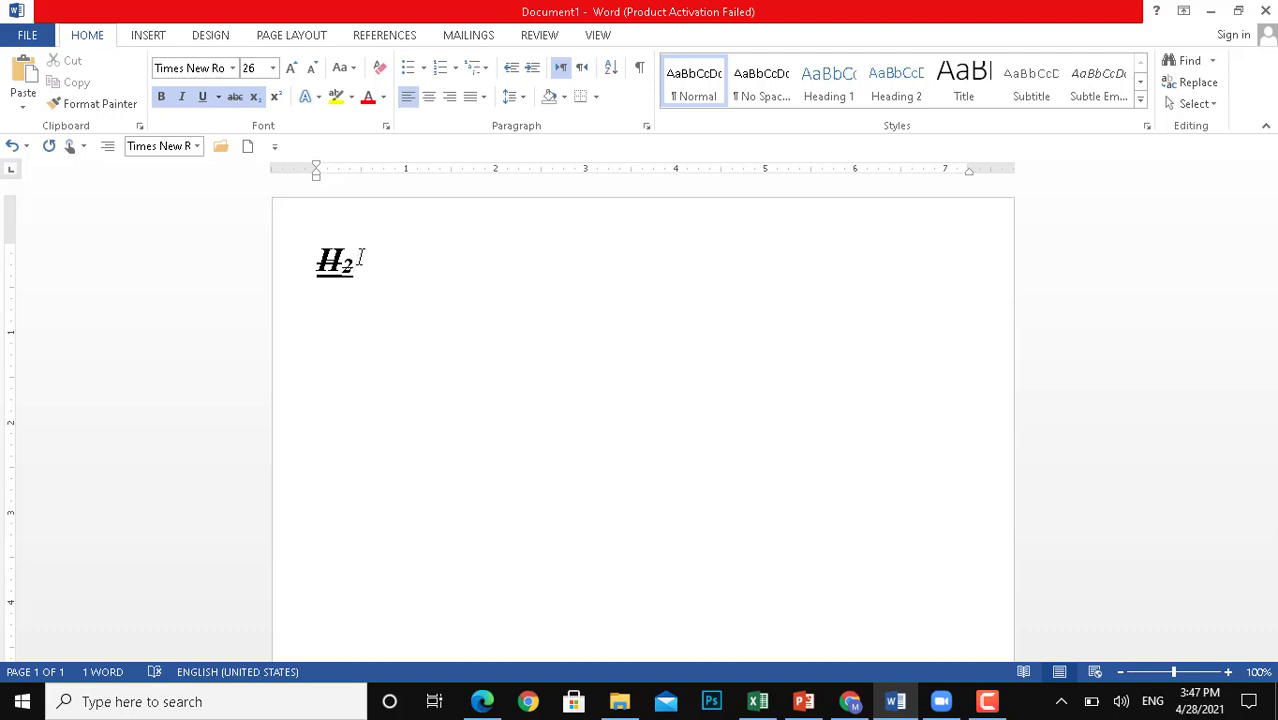
type("o")
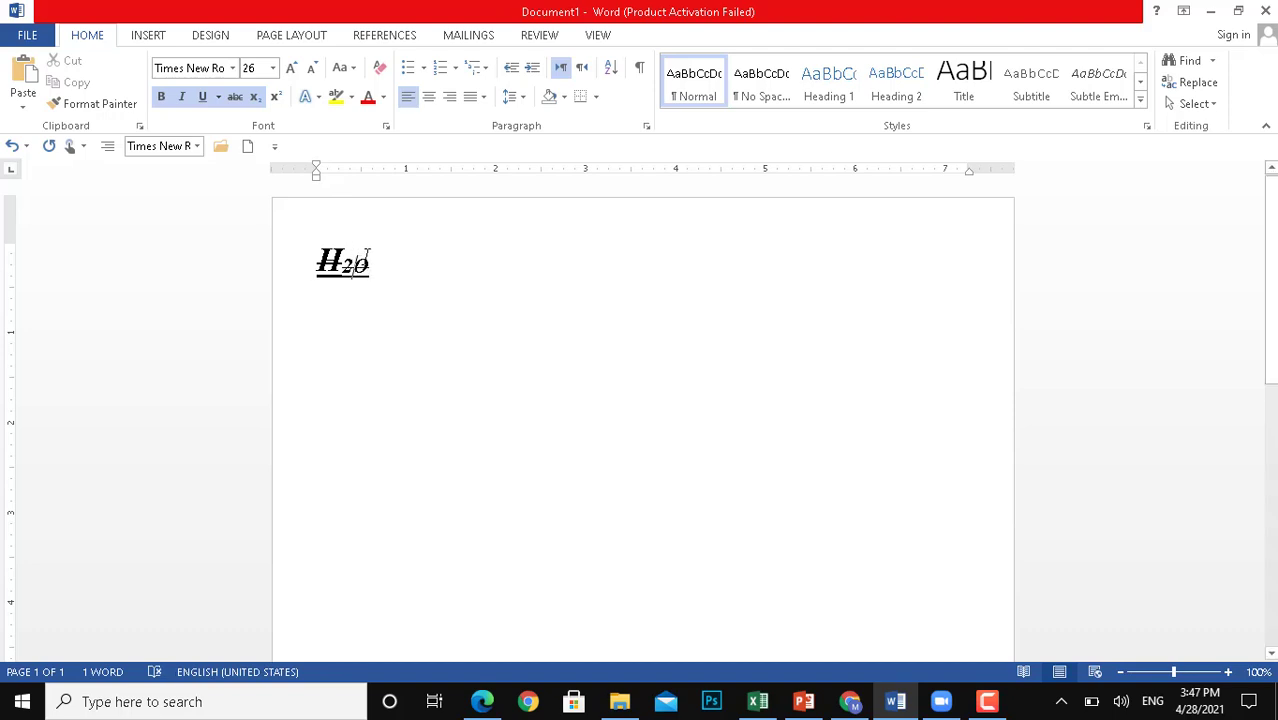
left_click_drag(356, 258, 371, 260)
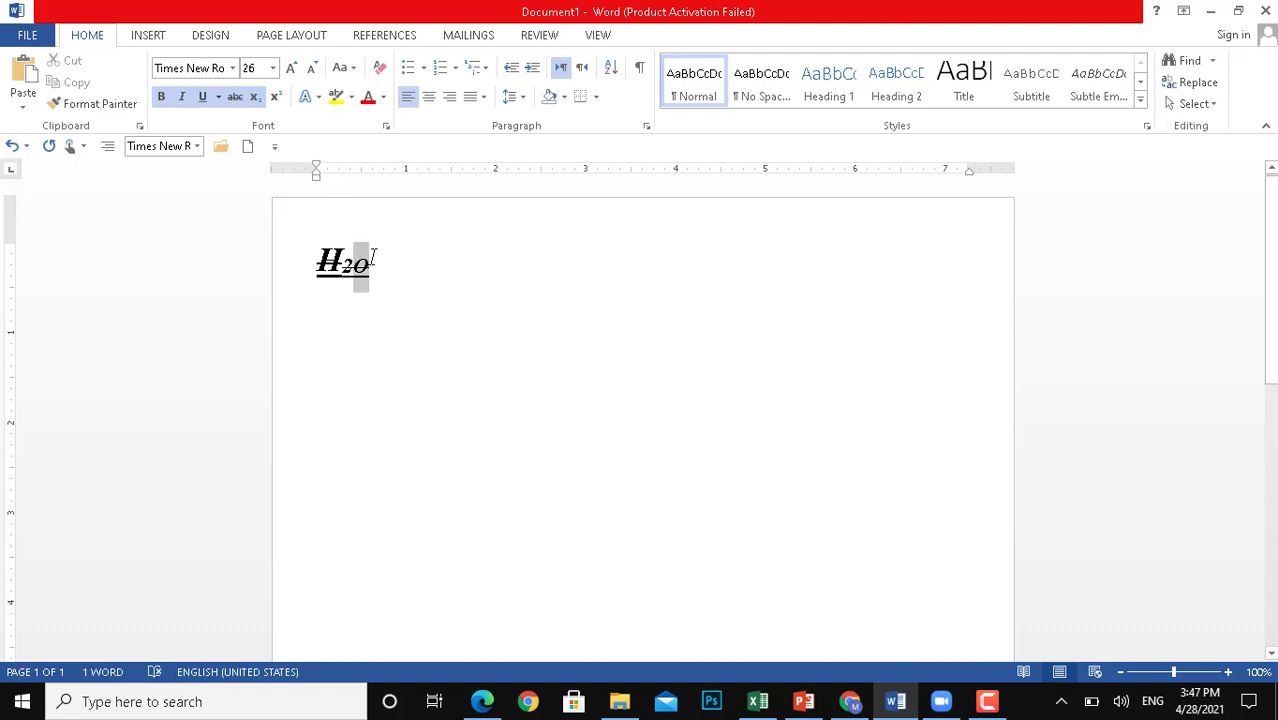
left_click(255, 97)
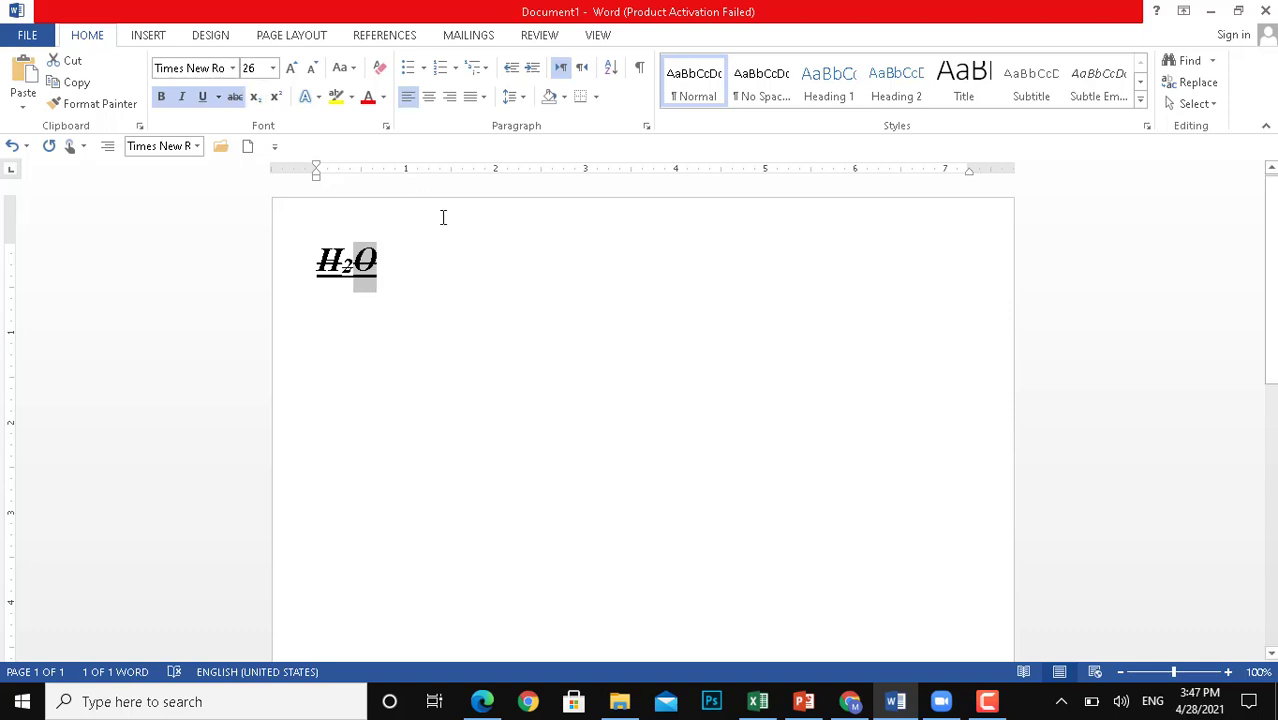
left_click(420, 252)
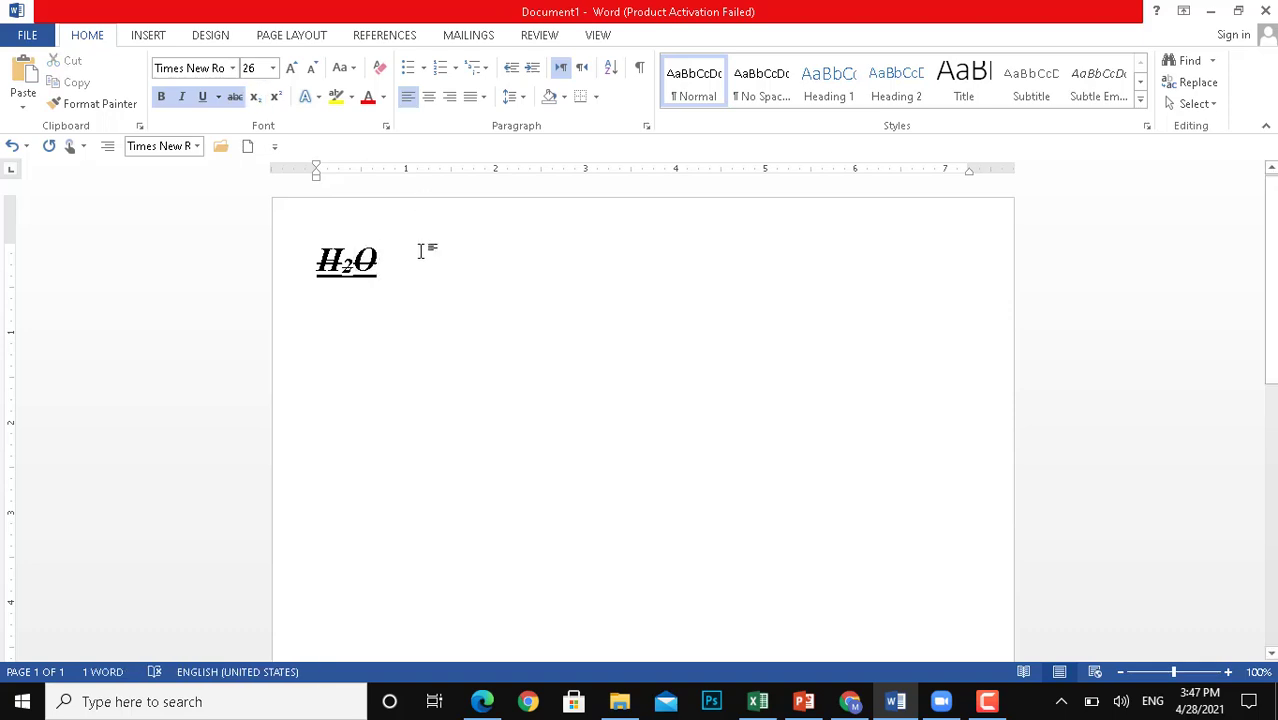
Enter "X2" on a new line below H2O and make its 2 superscript
key("Return")
type("X")
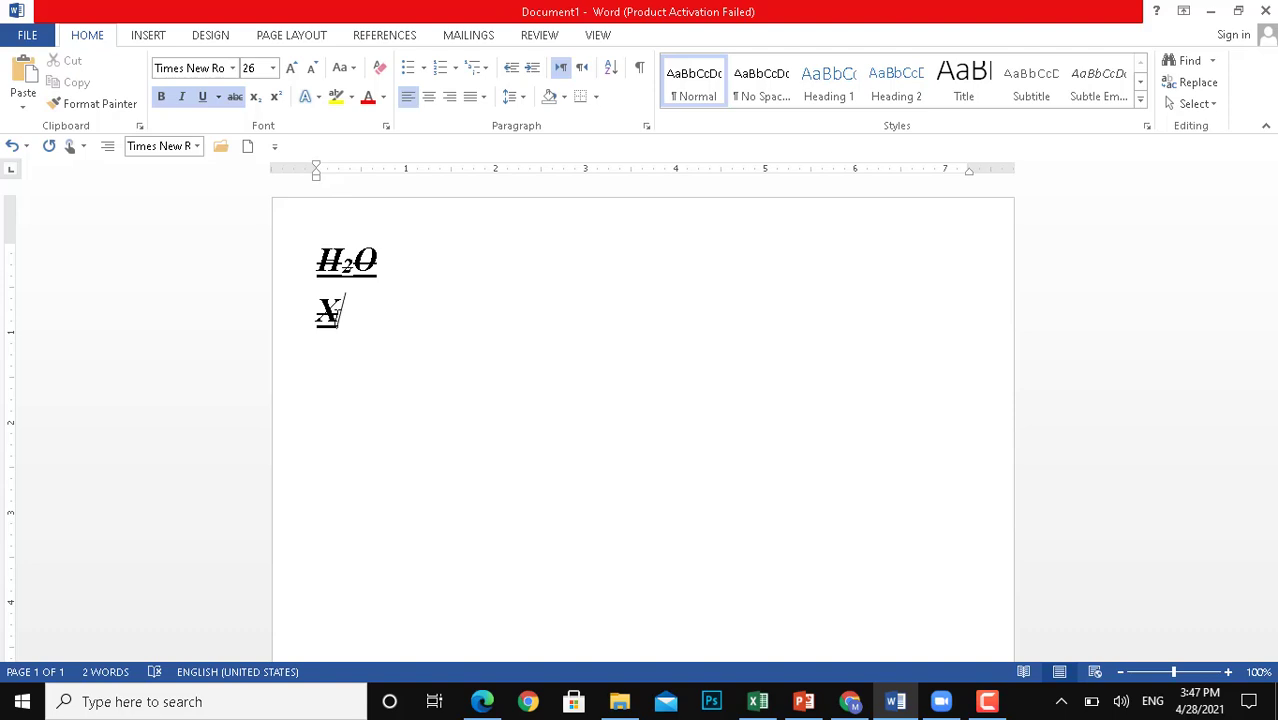
type("2")
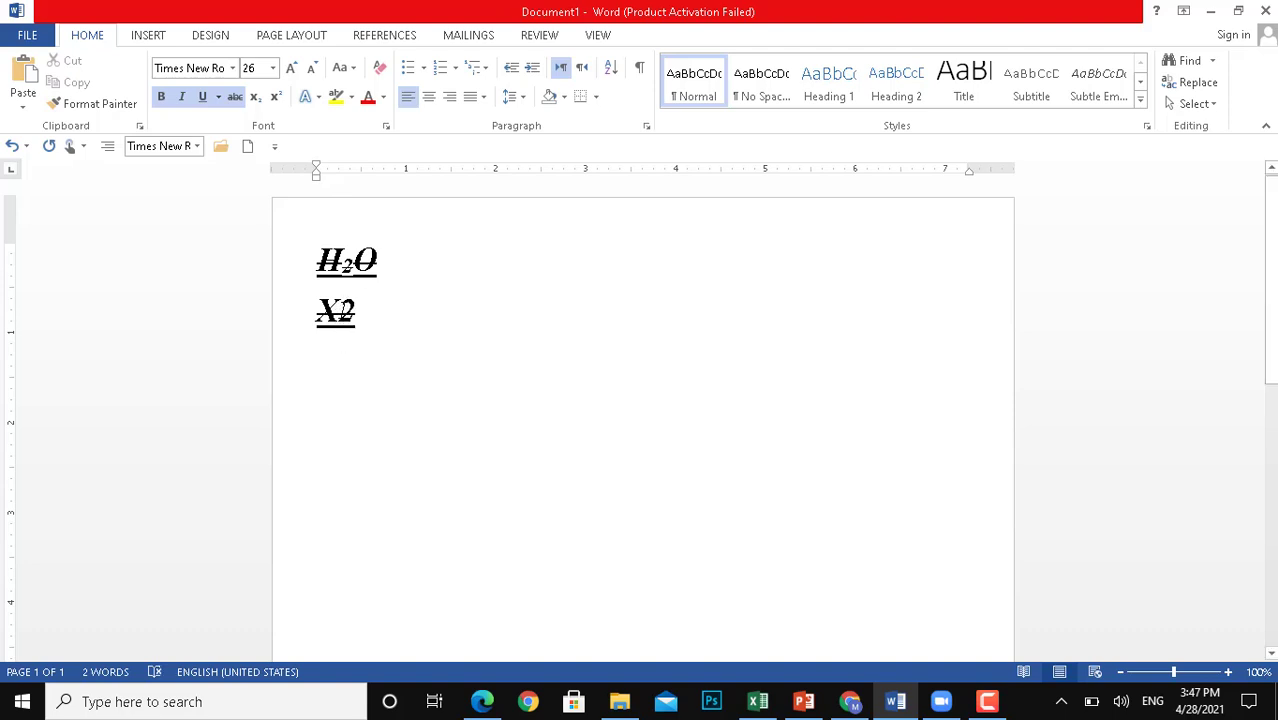
left_click_drag(342, 312, 356, 311)
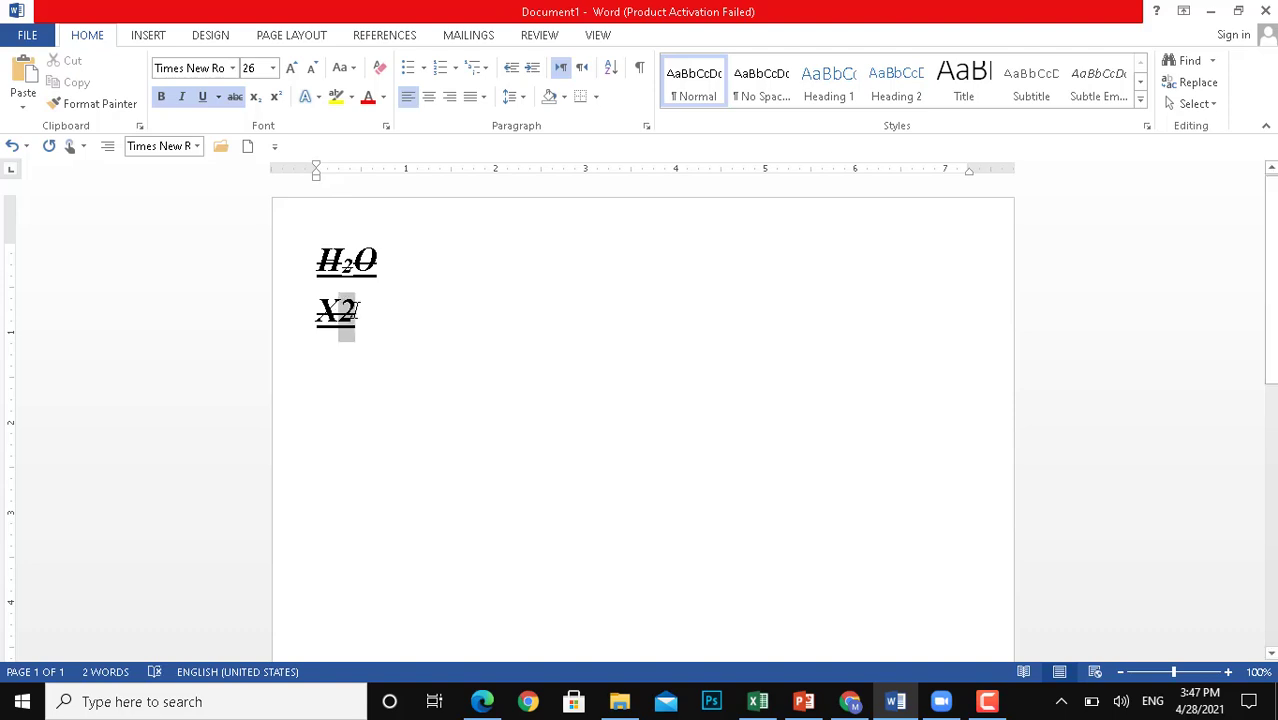
left_click(276, 101)
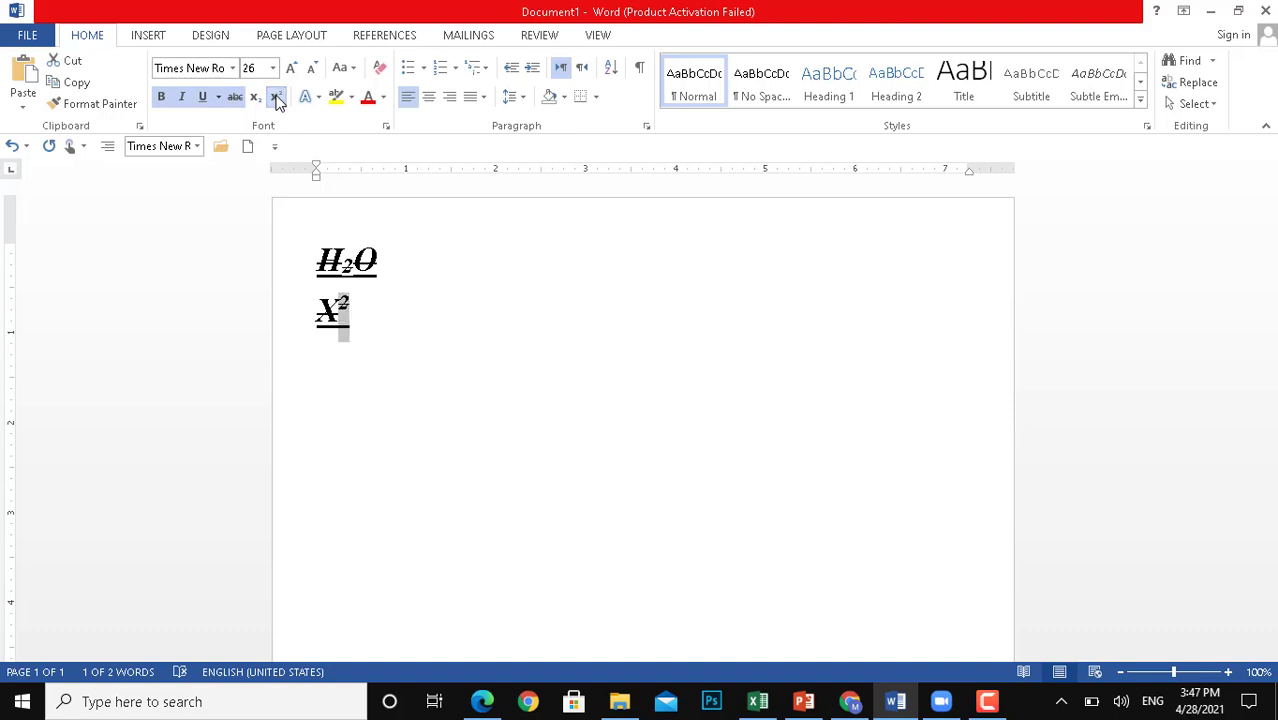
left_click(420, 316)
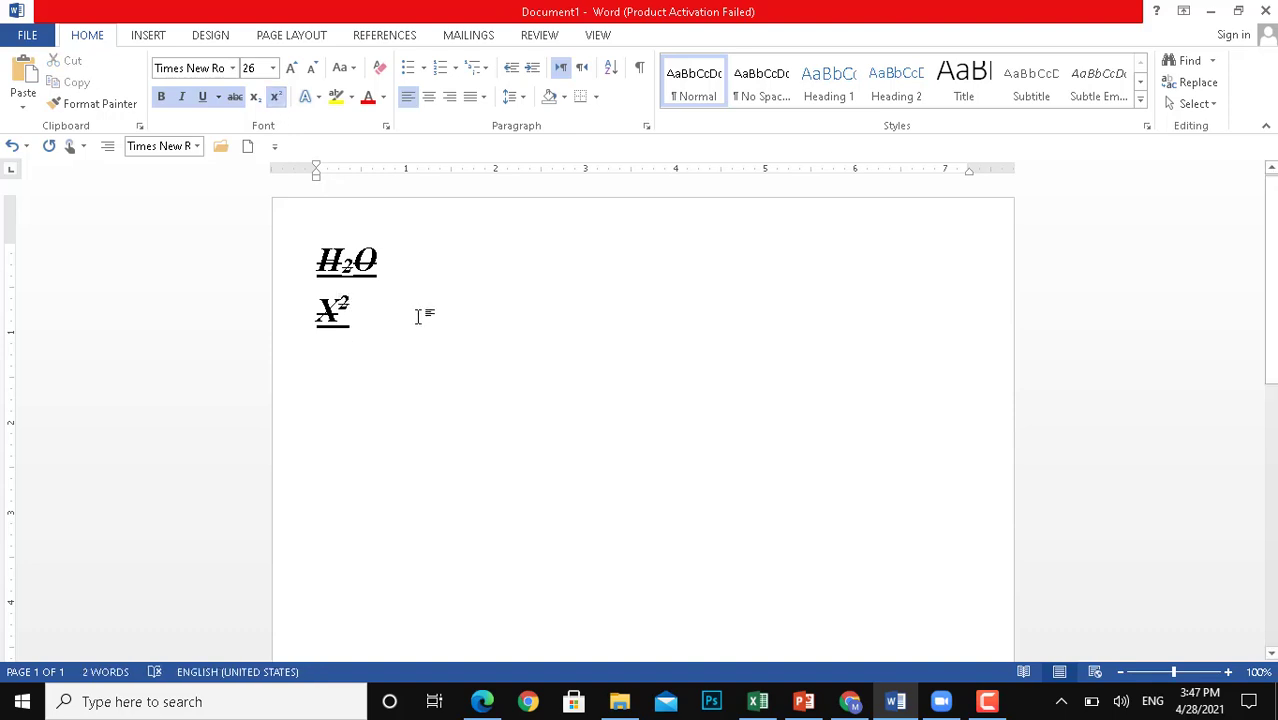
Remove the strikethrough, underline and italic formatting from both the H2O and X2 lines
left_click_drag(318, 252, 376, 304)
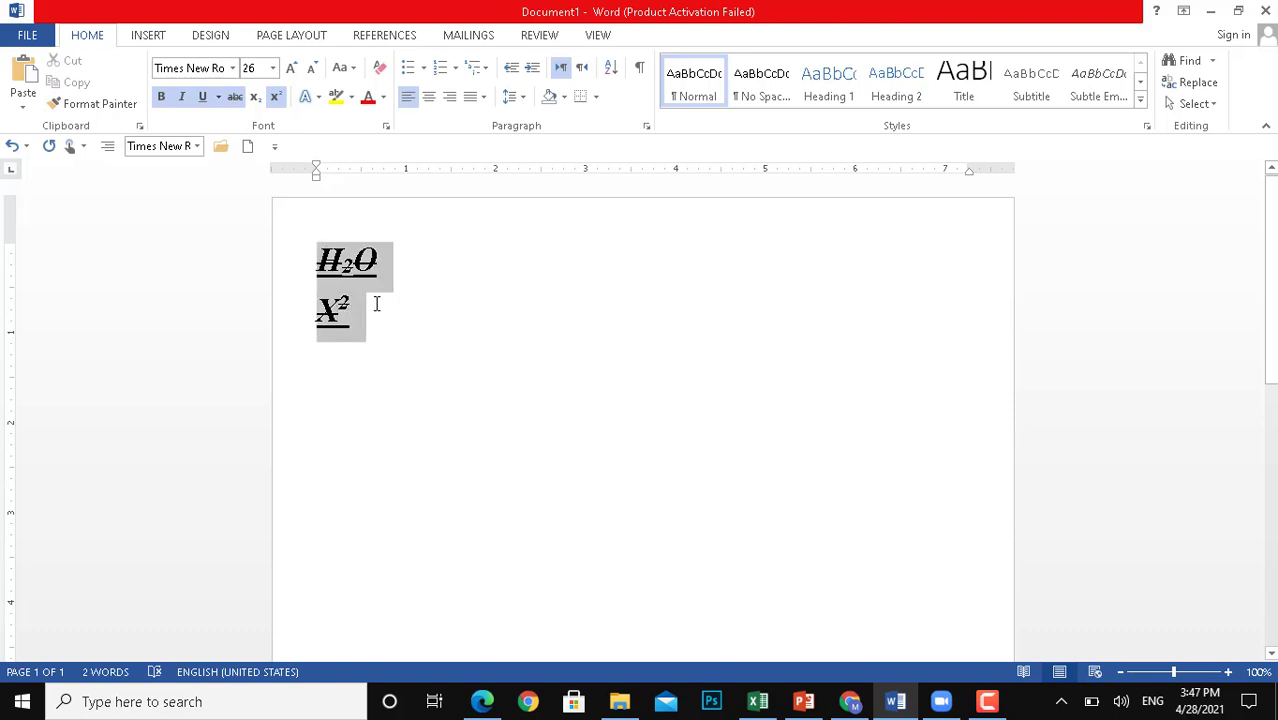
left_click(234, 97)
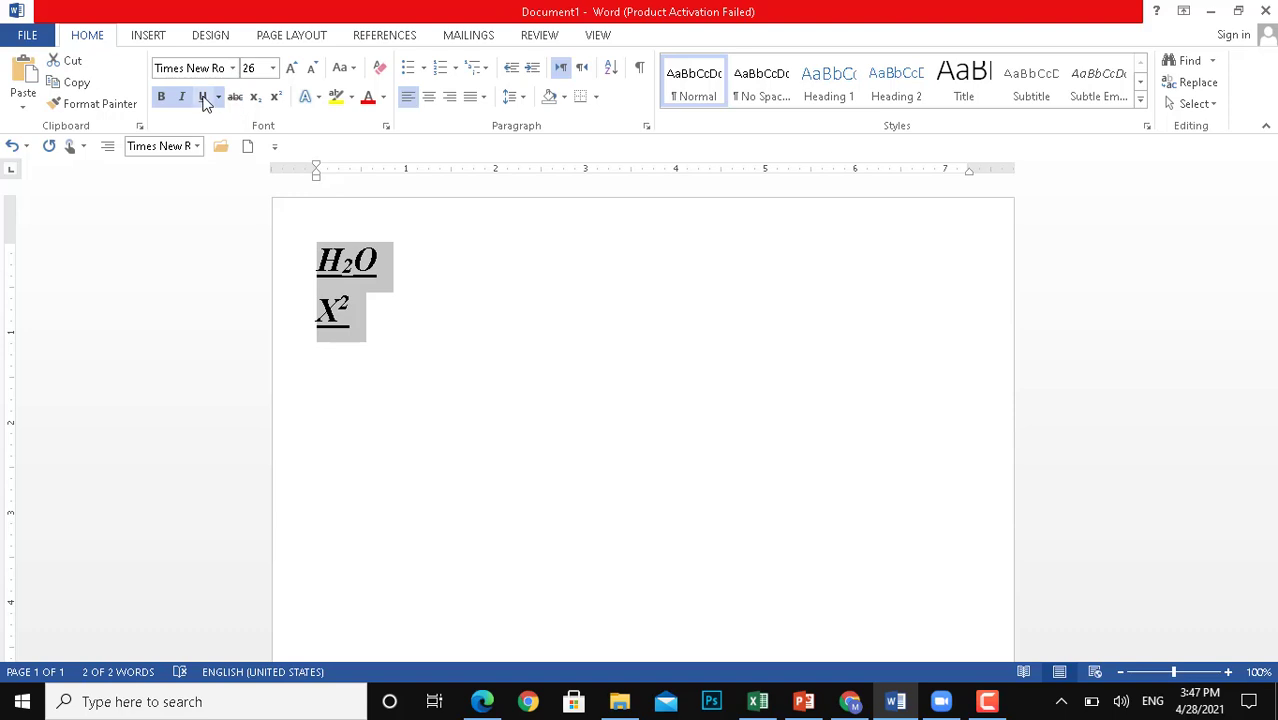
left_click(202, 97)
left_click(181, 97)
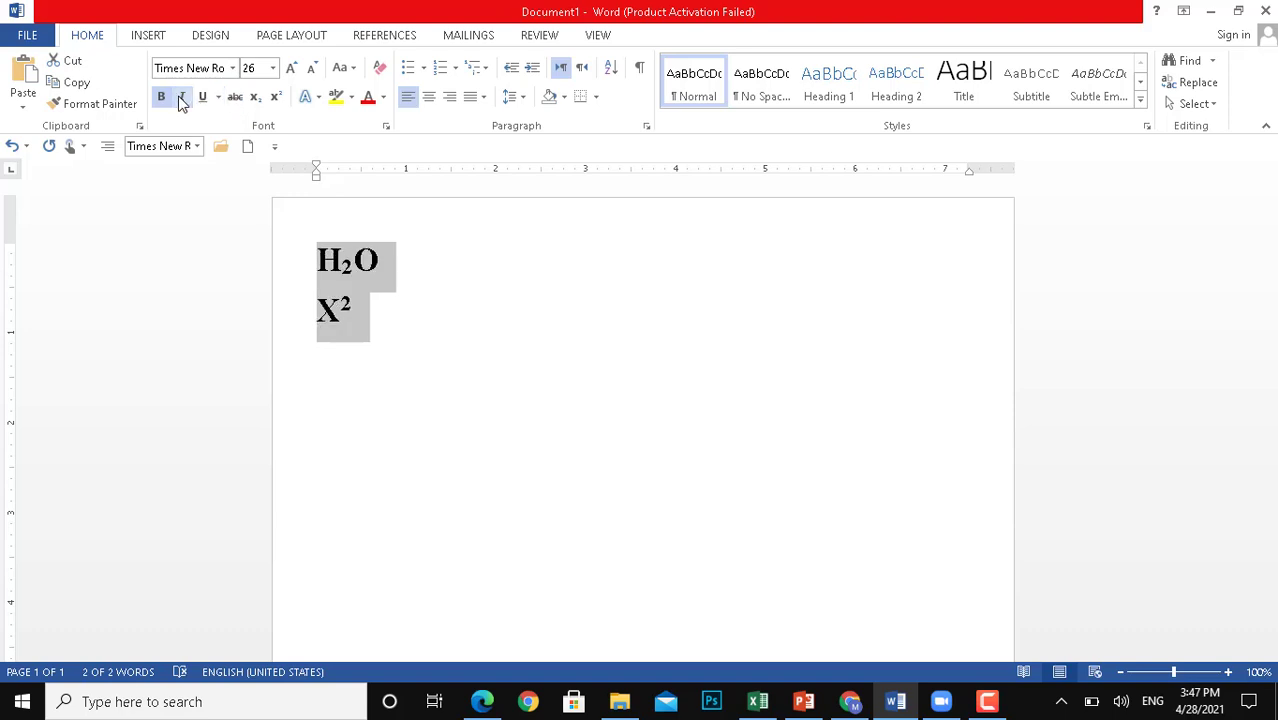
Start a new line below X2 and look at the available Change Case options
left_click(433, 313)
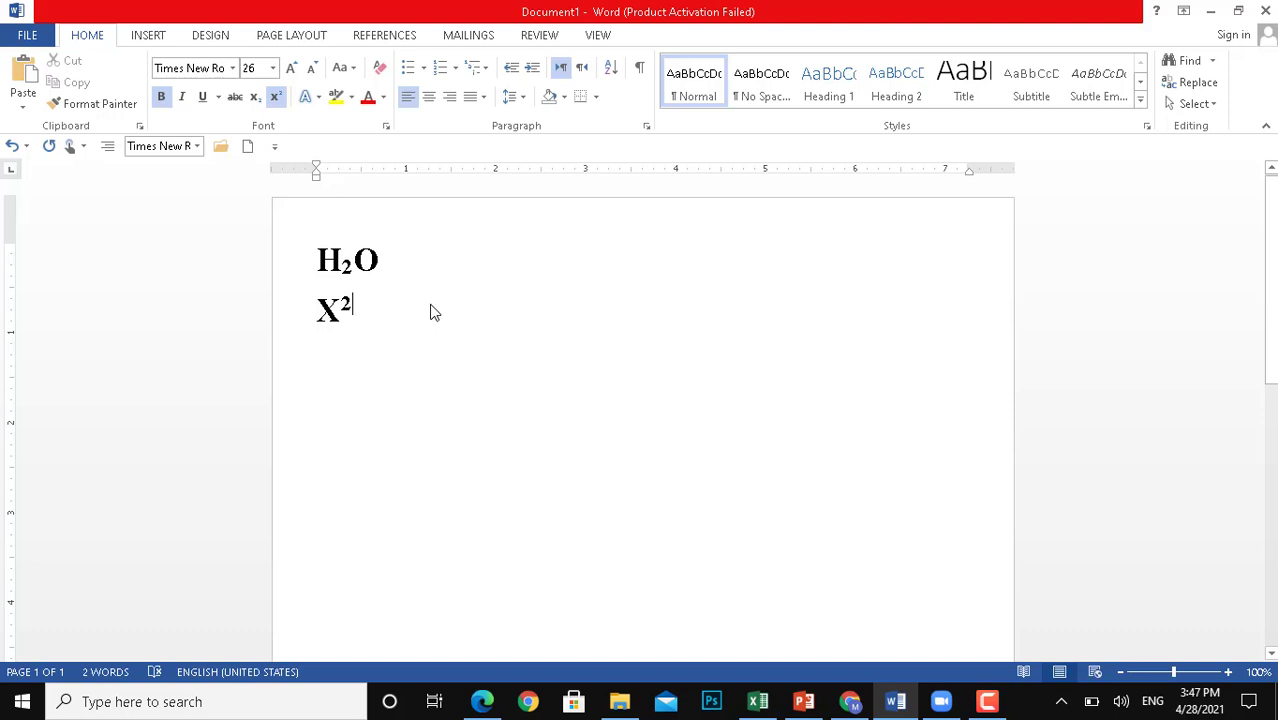
key("Return")
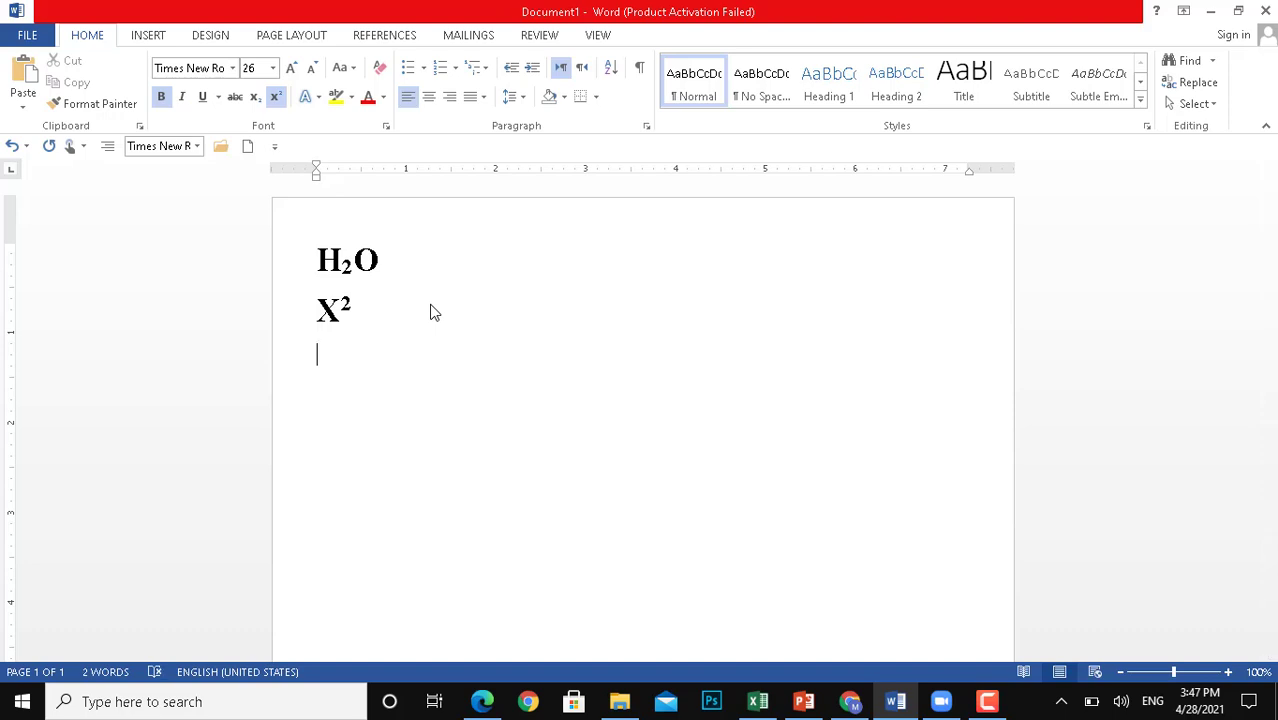
left_click(354, 72)
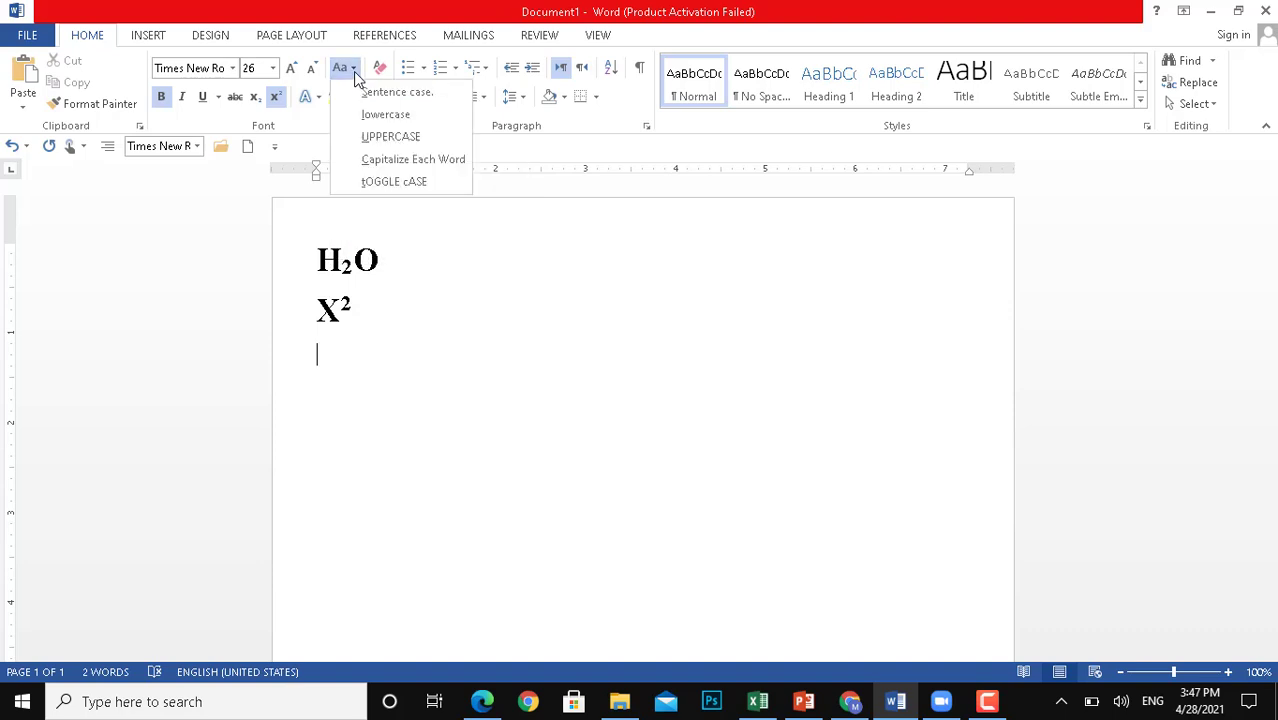
left_click(344, 367)
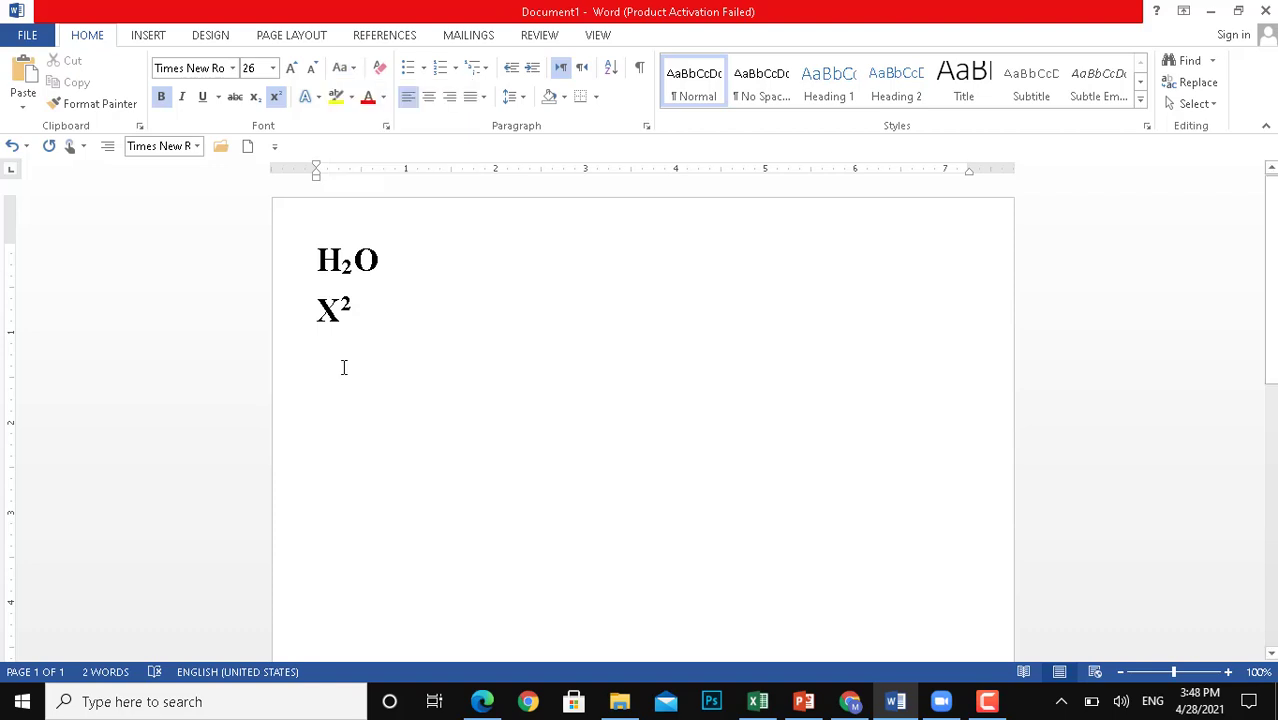
type("f")
key("BackSpace")
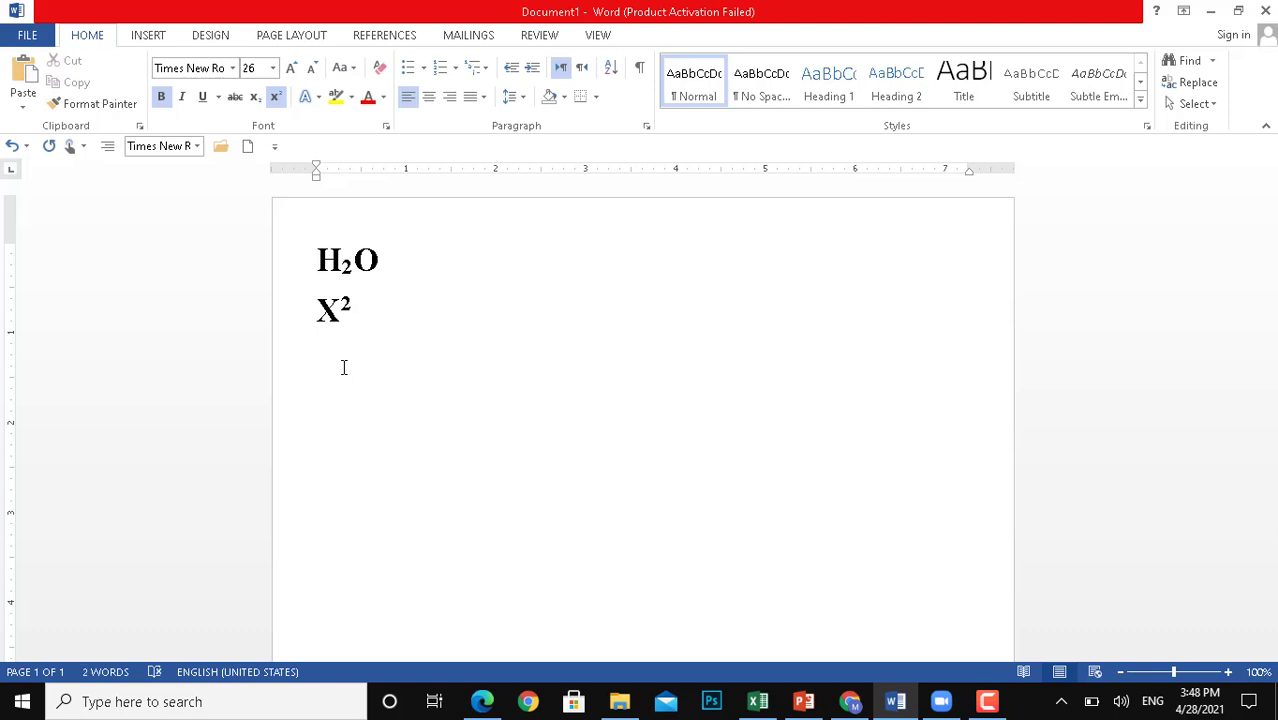
type("EduTrain Is a")
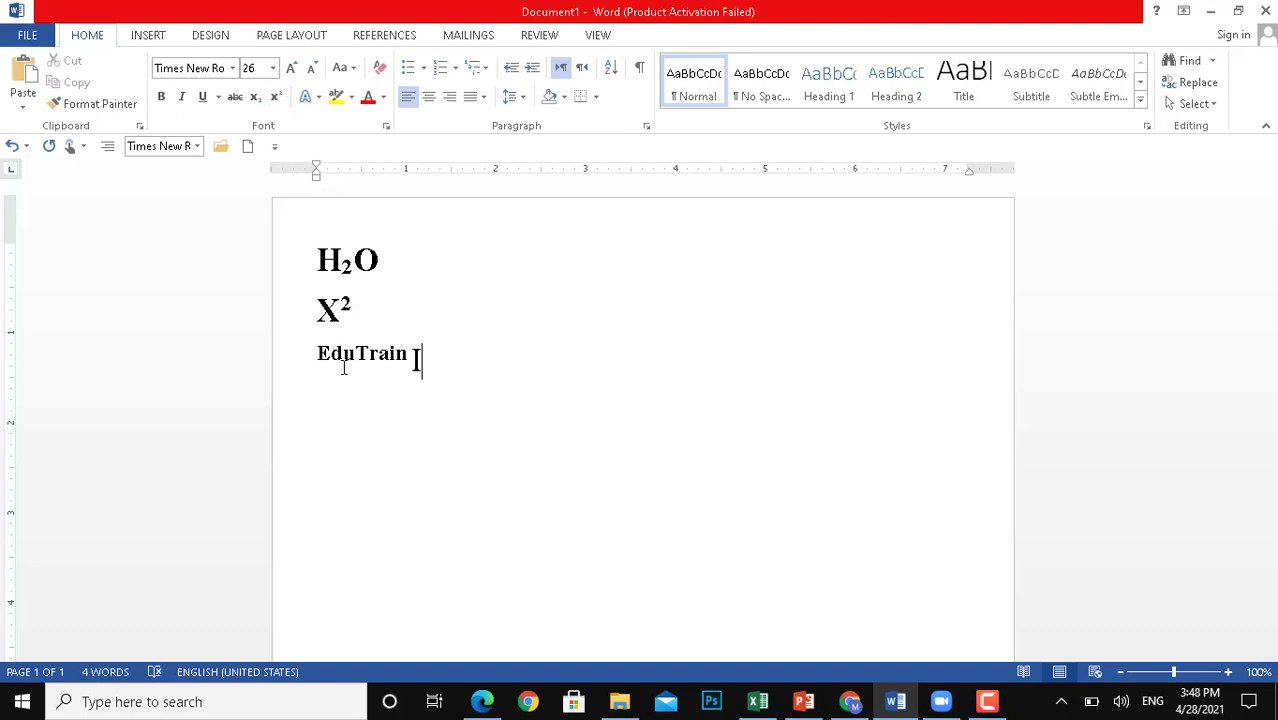
key("BackSpace")
key("BackSpace")
key("BackSpace")
key("BackSpace")
type("i")
key("BackSpace")
key("BackSpace")
key("BackSpace")
key("BackSpace")
key("BackSpace")
key("BackSpace")
key("BackSpace")
key("BackSpace")
key("BackSpace")
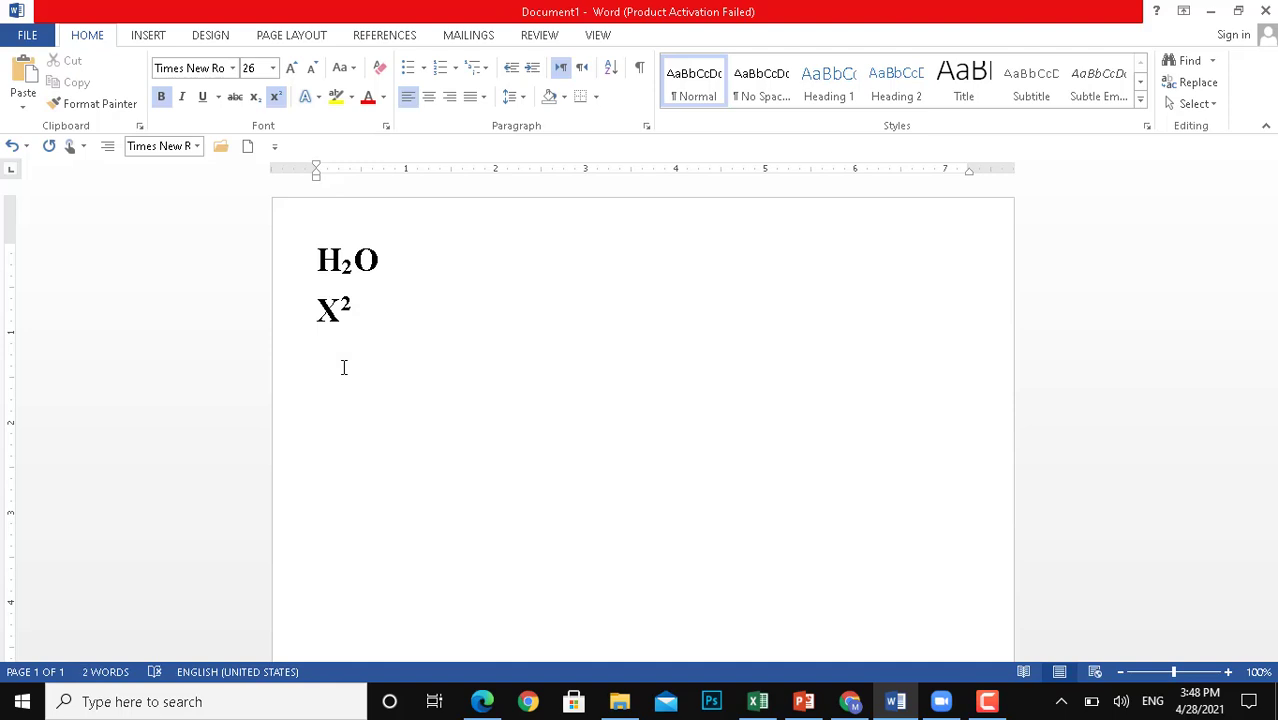
Turn off superscript and enter "EduTrain in an online training mentor." on the empty line below X2
left_click(276, 98)
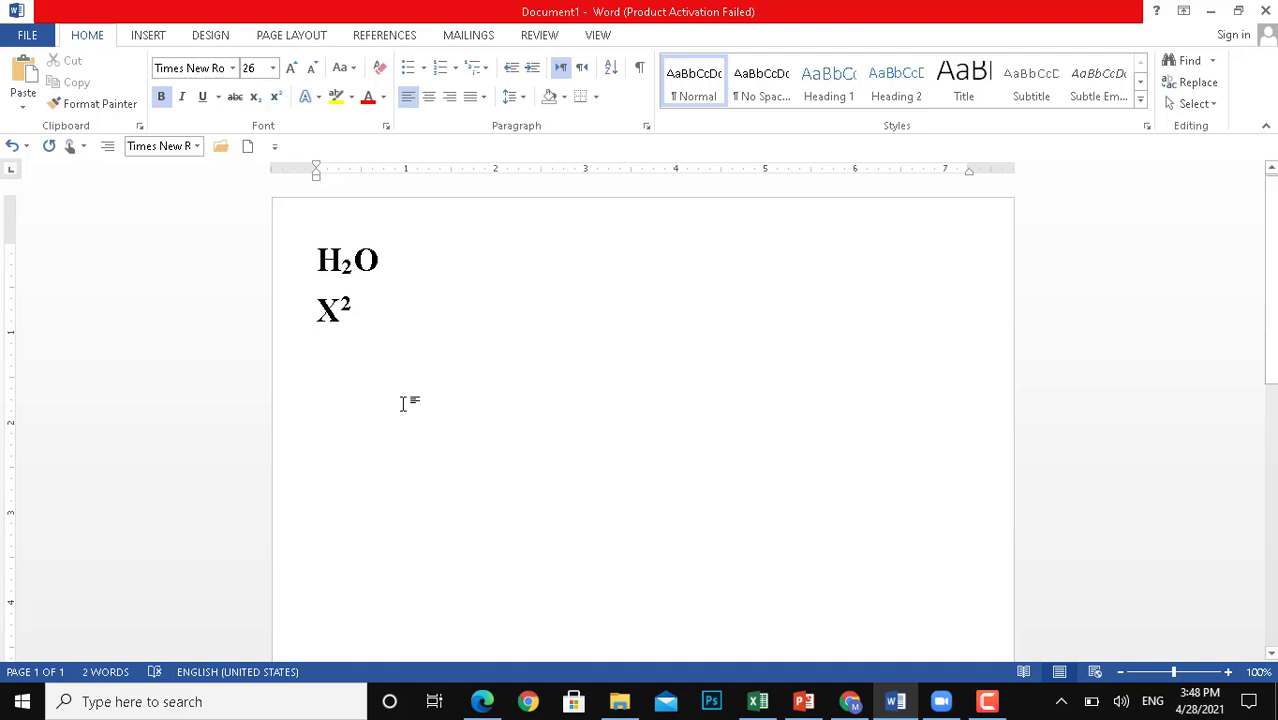
type("Edu")
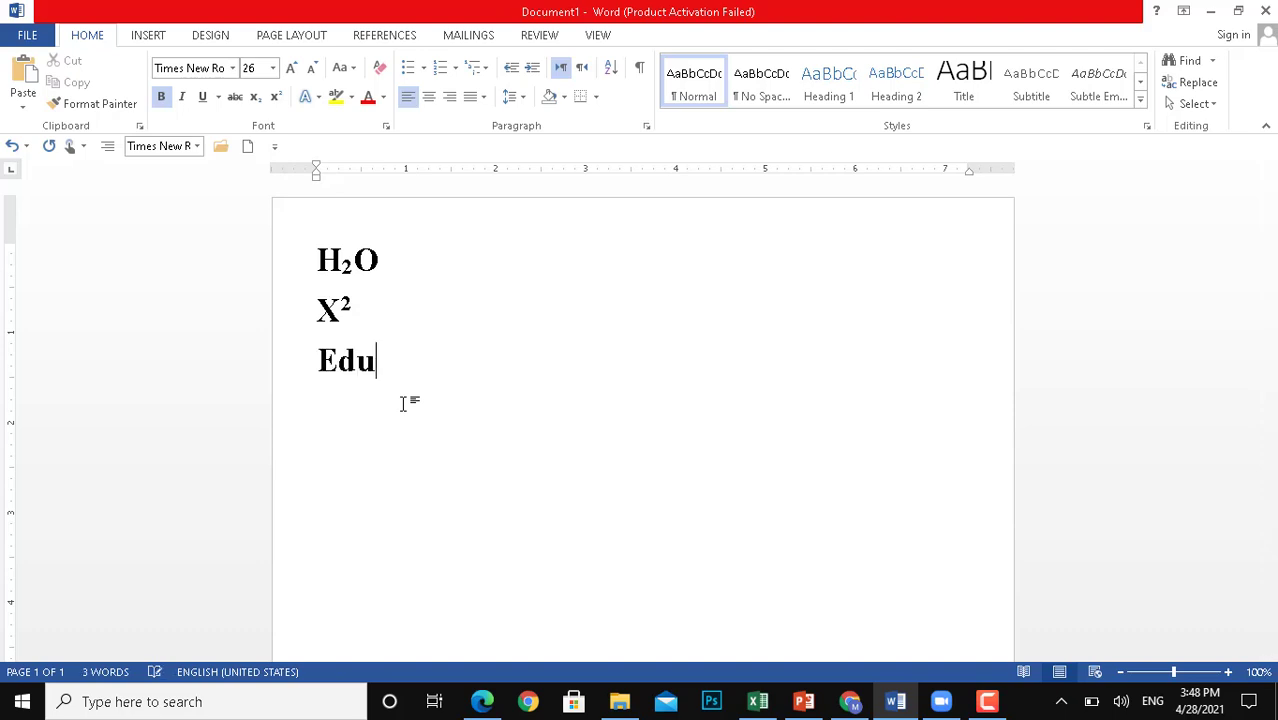
type("Train ")
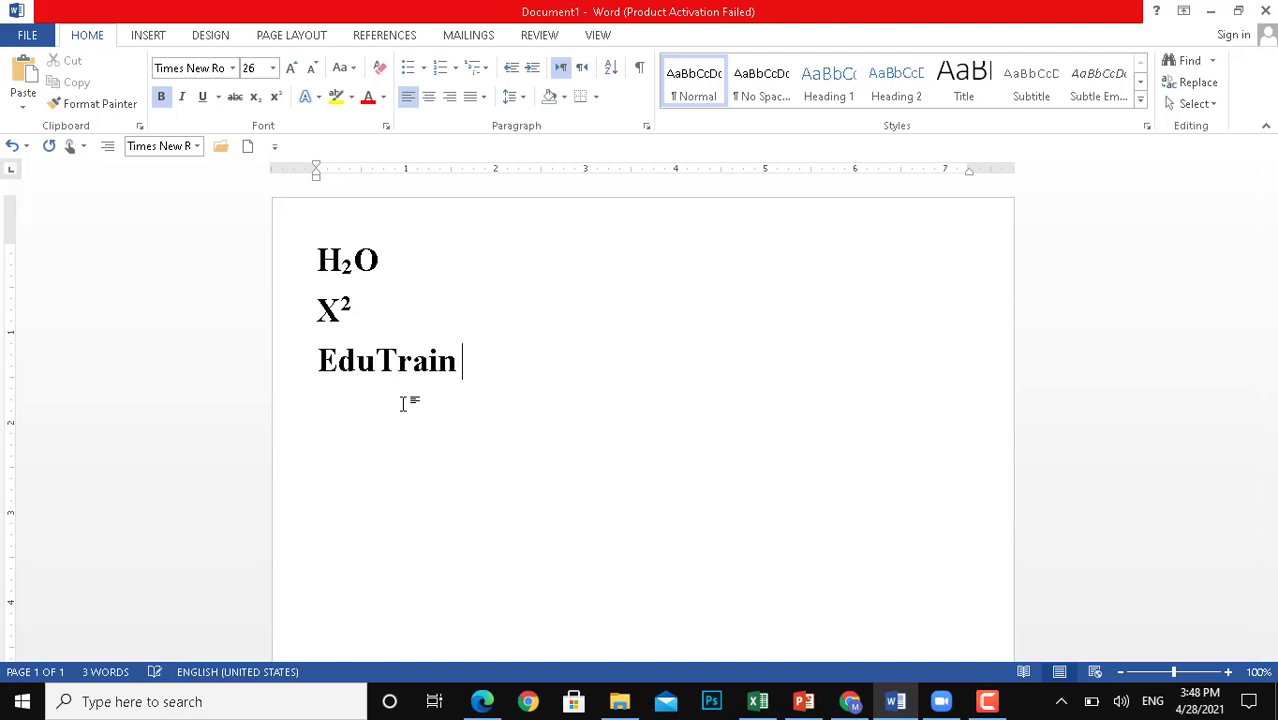
type("in an")
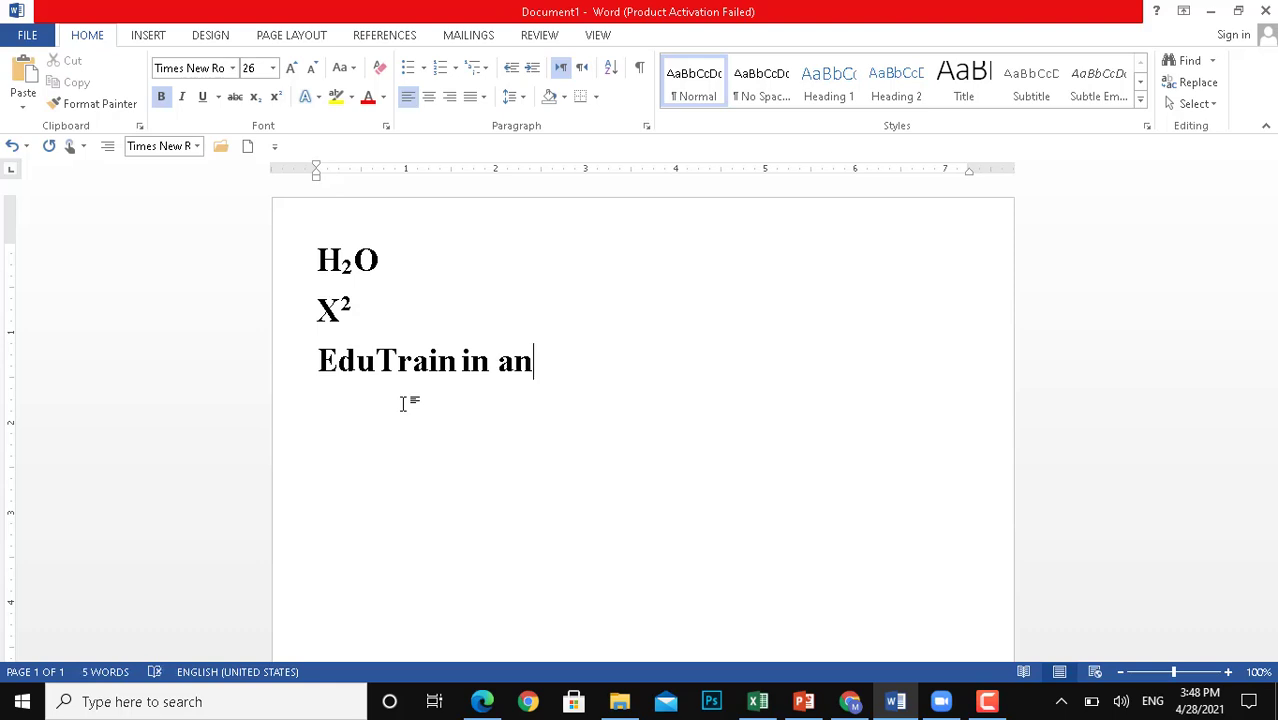
type(" online ")
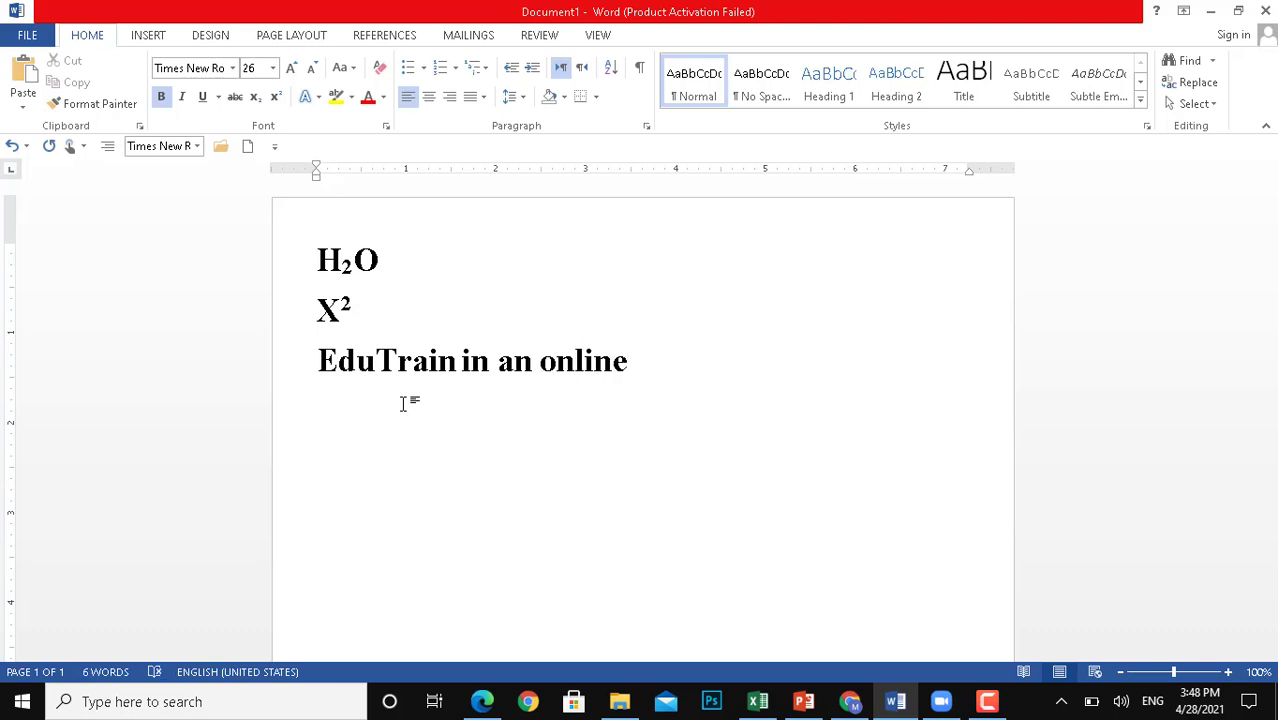
type("trai")
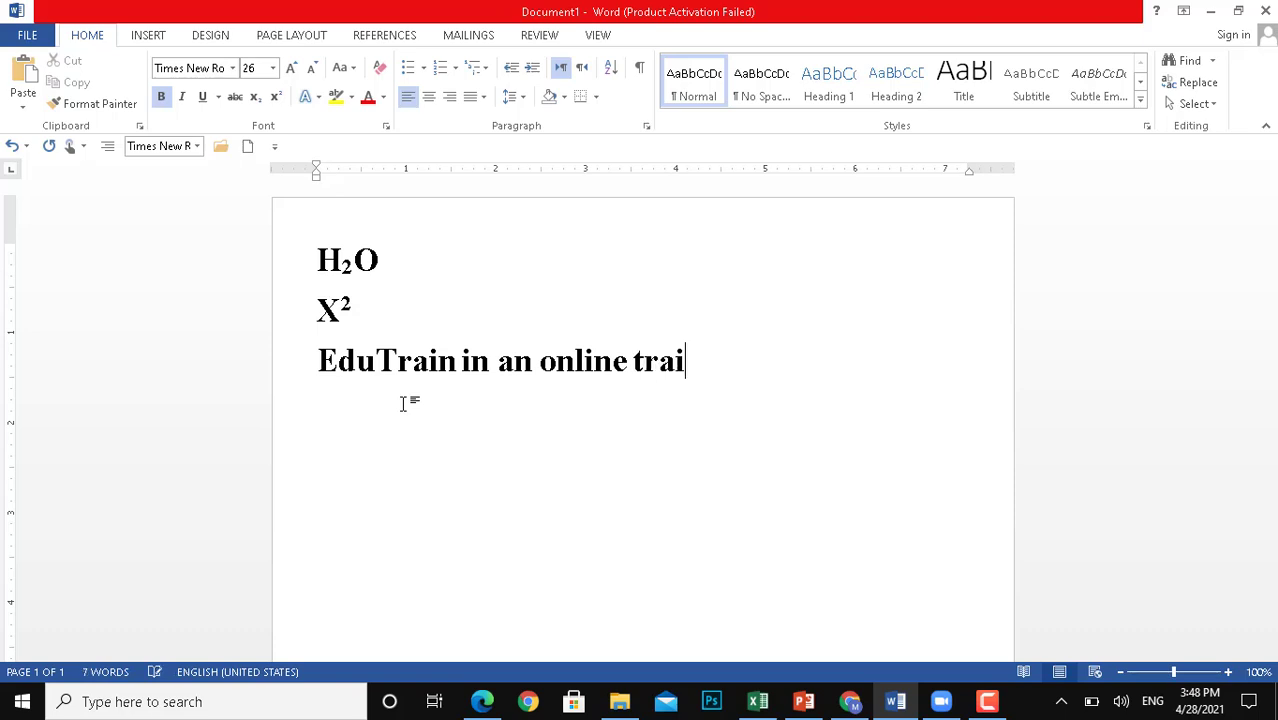
type("ning")
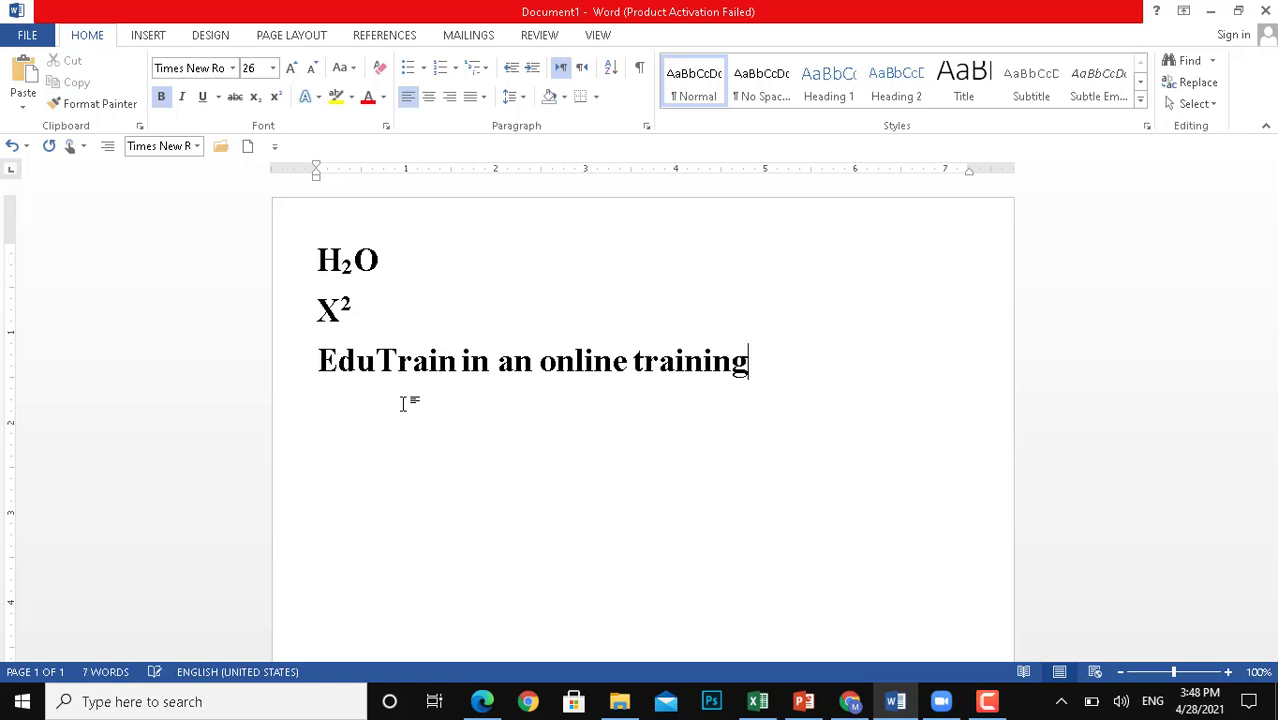
type(" mentor")
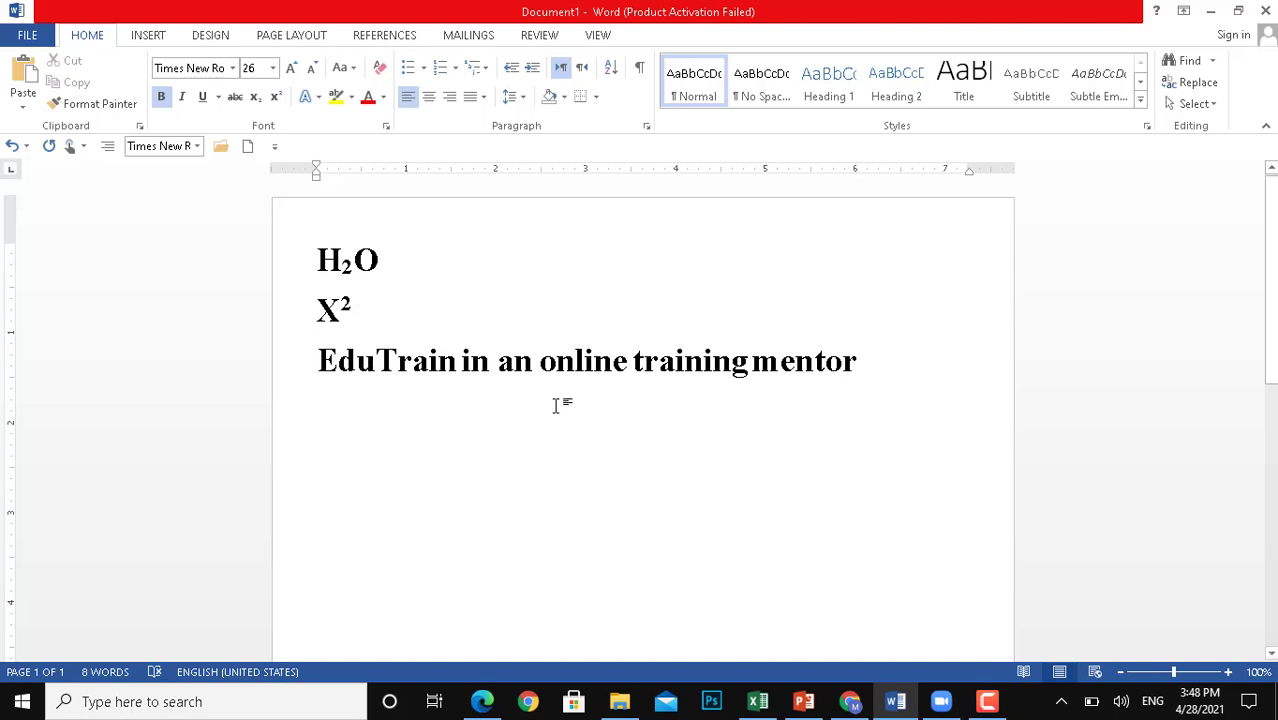
type(".")
Select the whole EduTrain sentence, try Sentence case on it and undo the change
left_click_drag(315, 351, 887, 359)
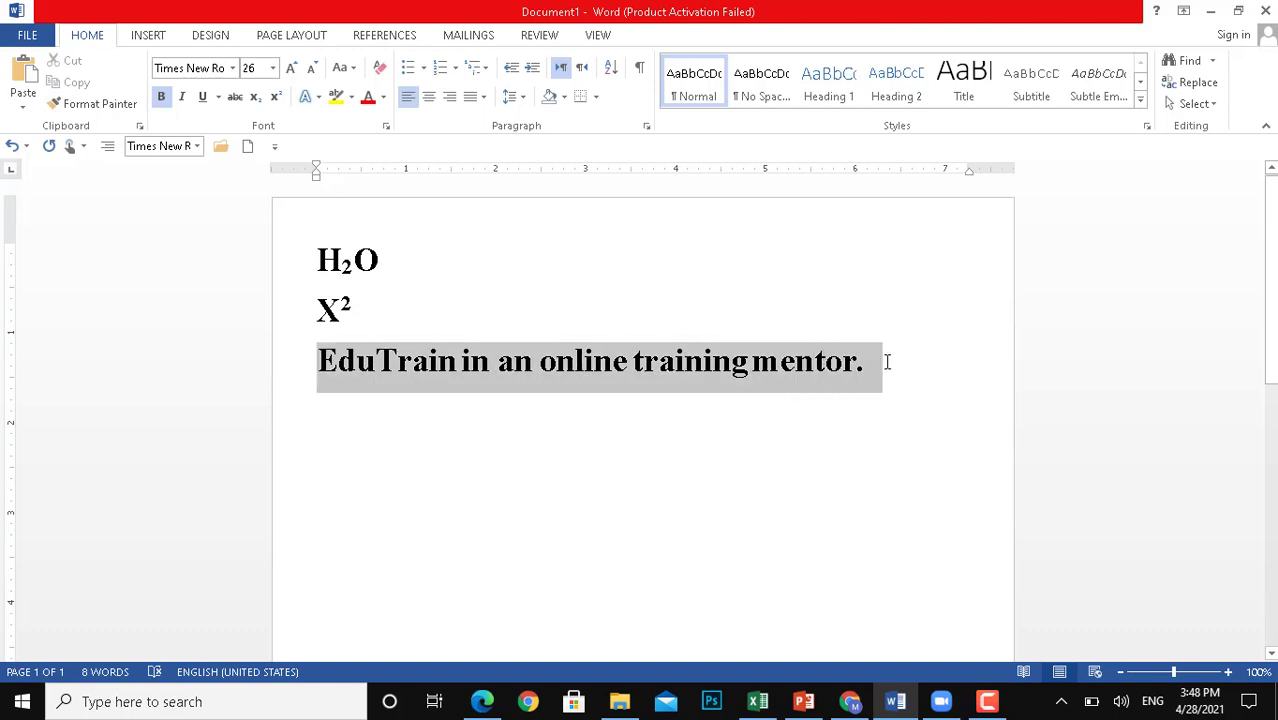
left_click(355, 69)
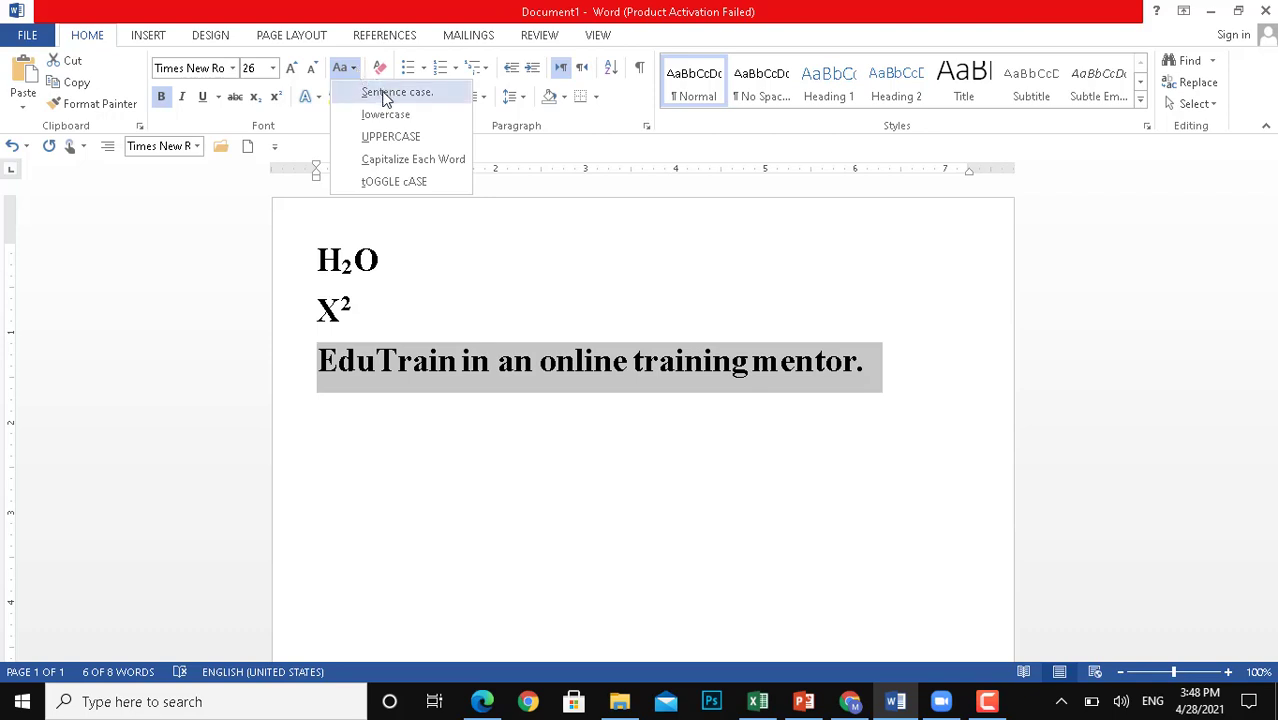
left_click(385, 93)
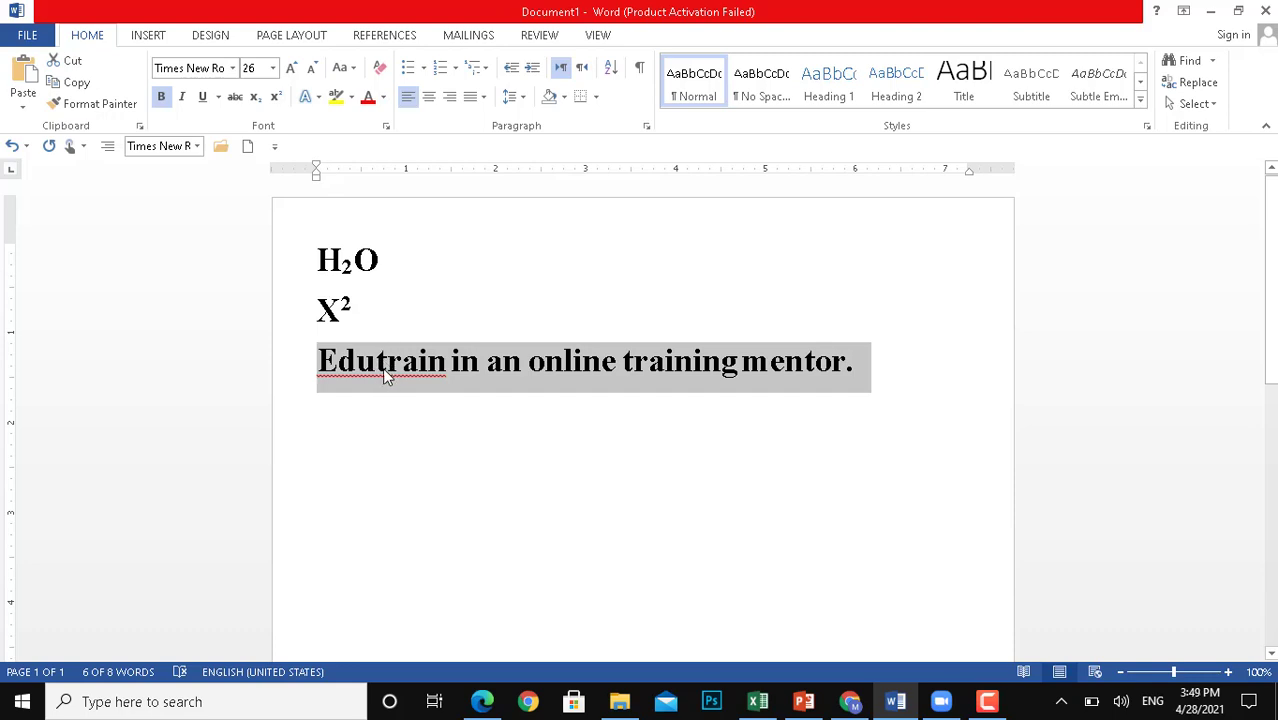
key("ctrl+z")
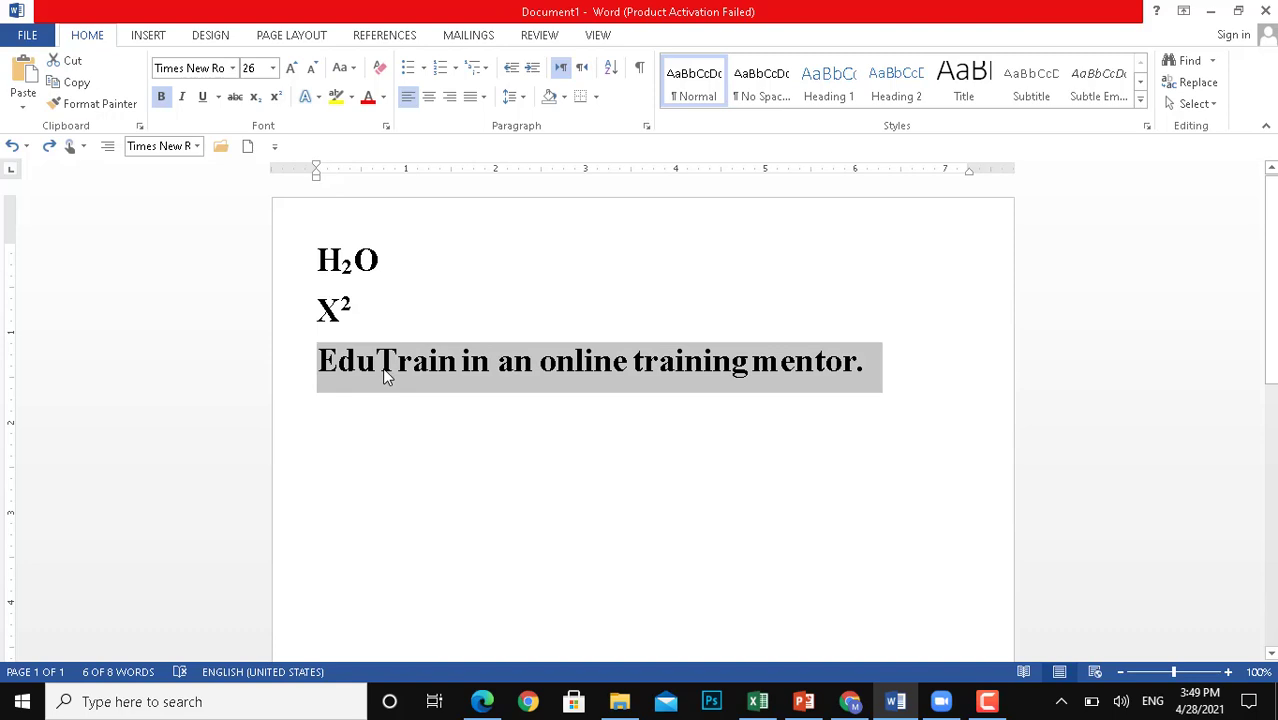
Convert the selected EduTrain sentence to lowercase and after that to UPPERCASE
left_click(353, 68)
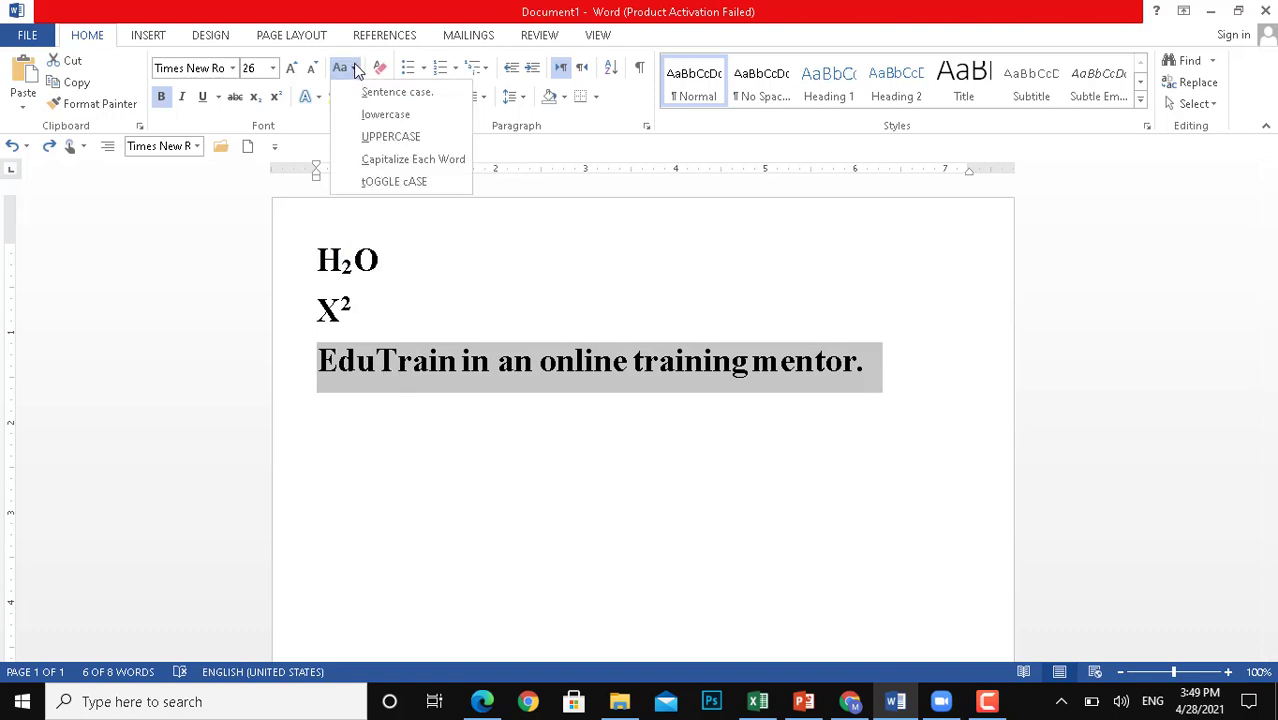
left_click(365, 116)
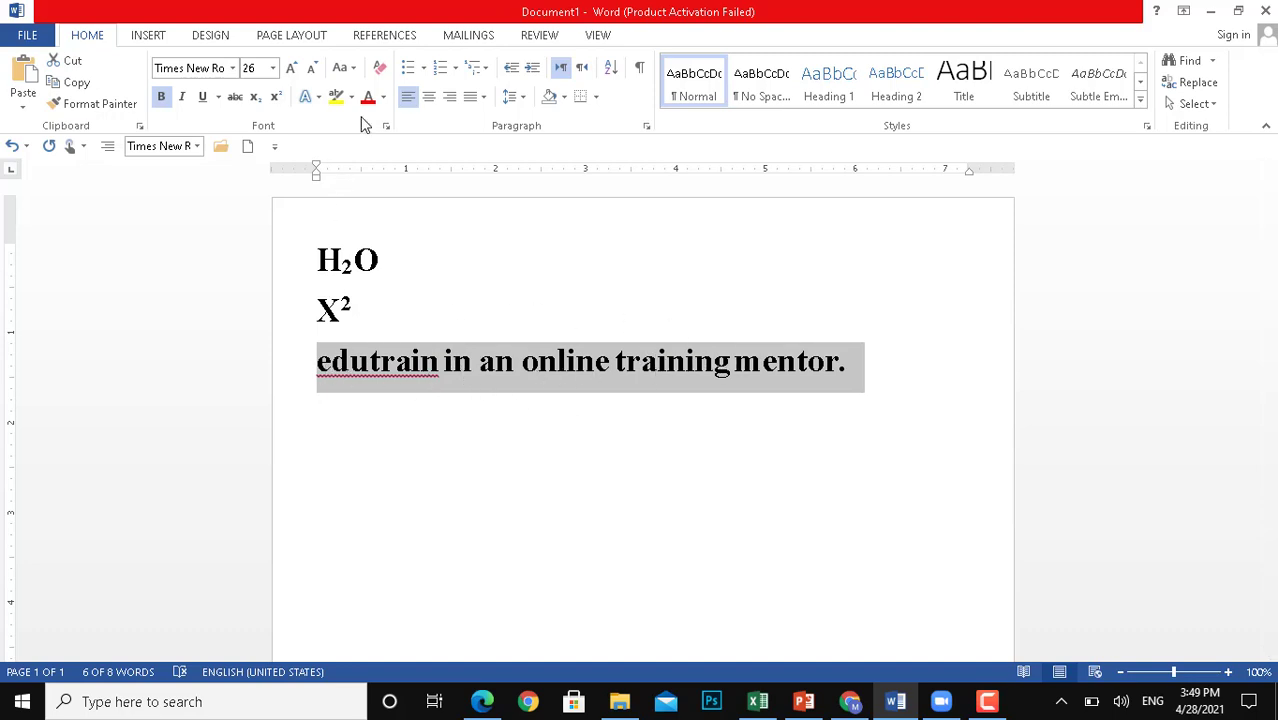
left_click(353, 70)
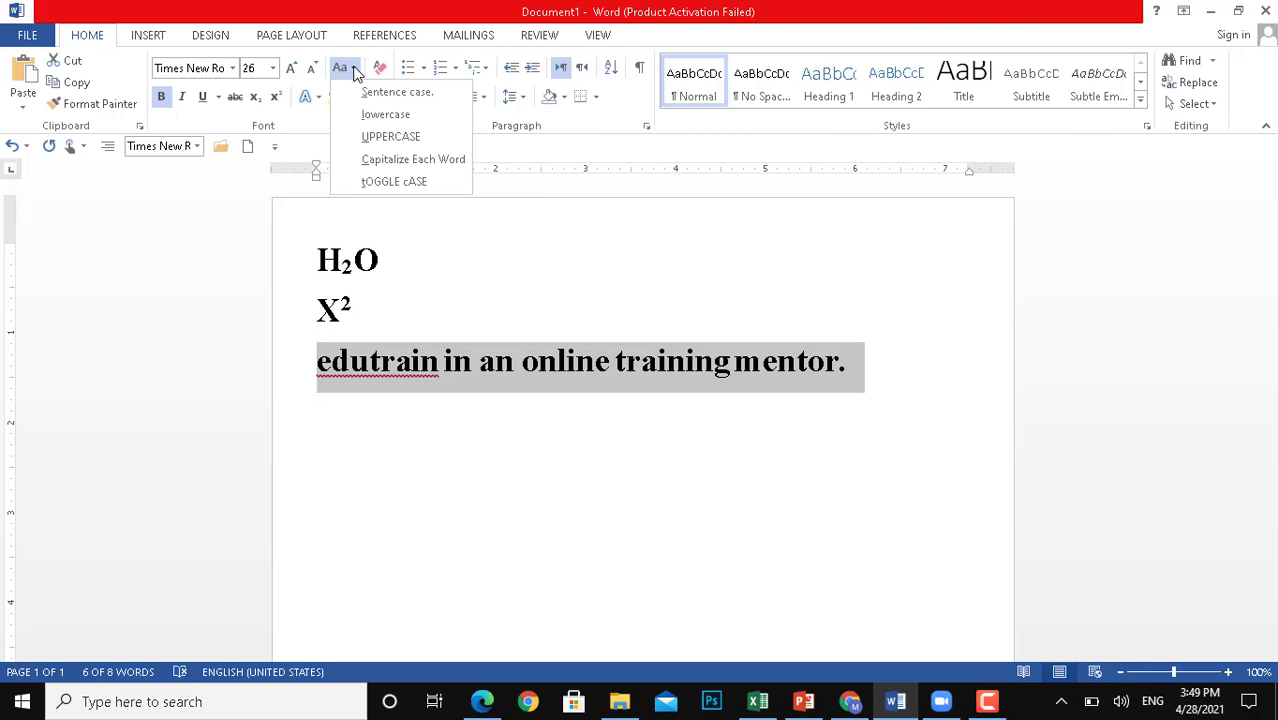
left_click(390, 137)
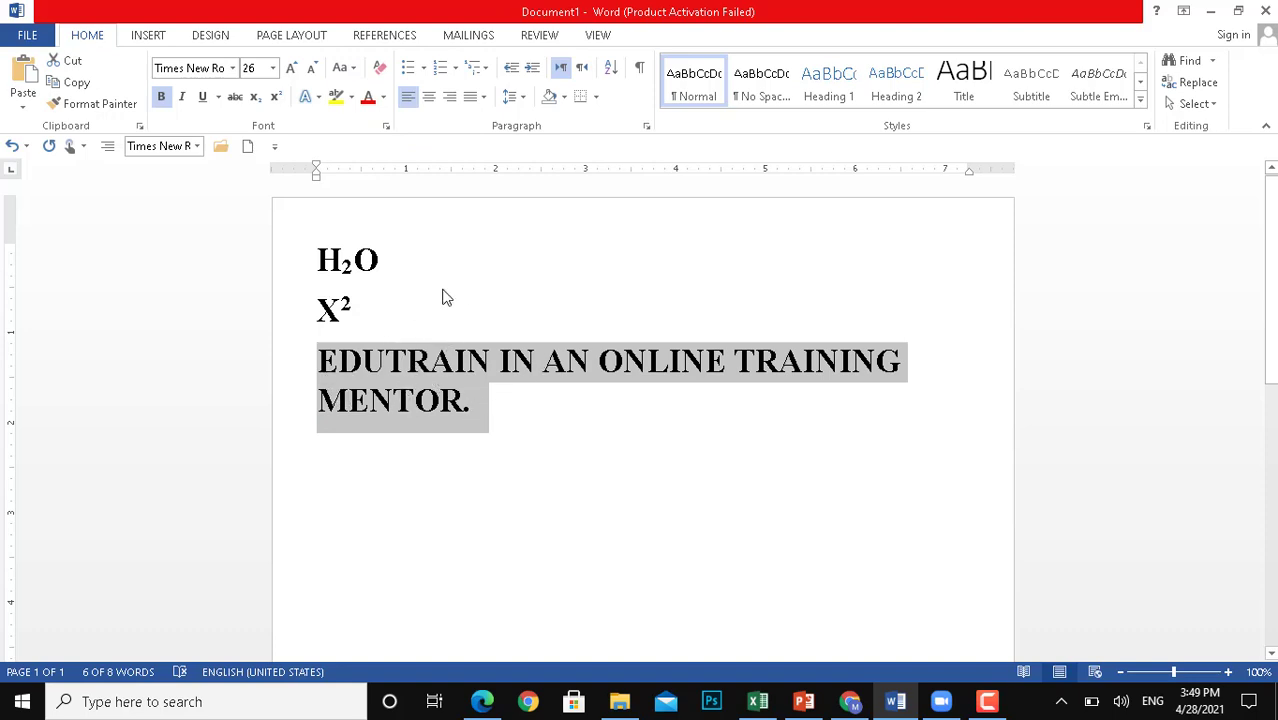
Apply Capitalize Each Word to the selected EduTrain sentence and try tOGGLE cASE on it
left_click(344, 67)
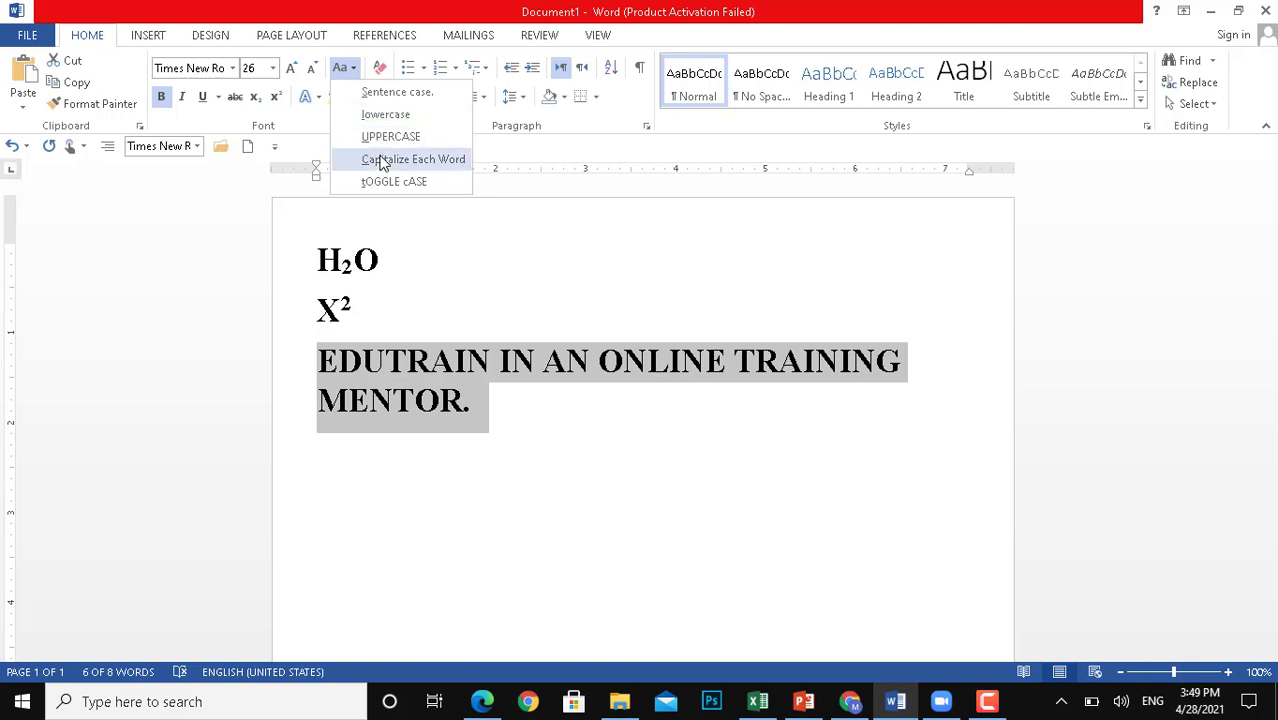
left_click(381, 163)
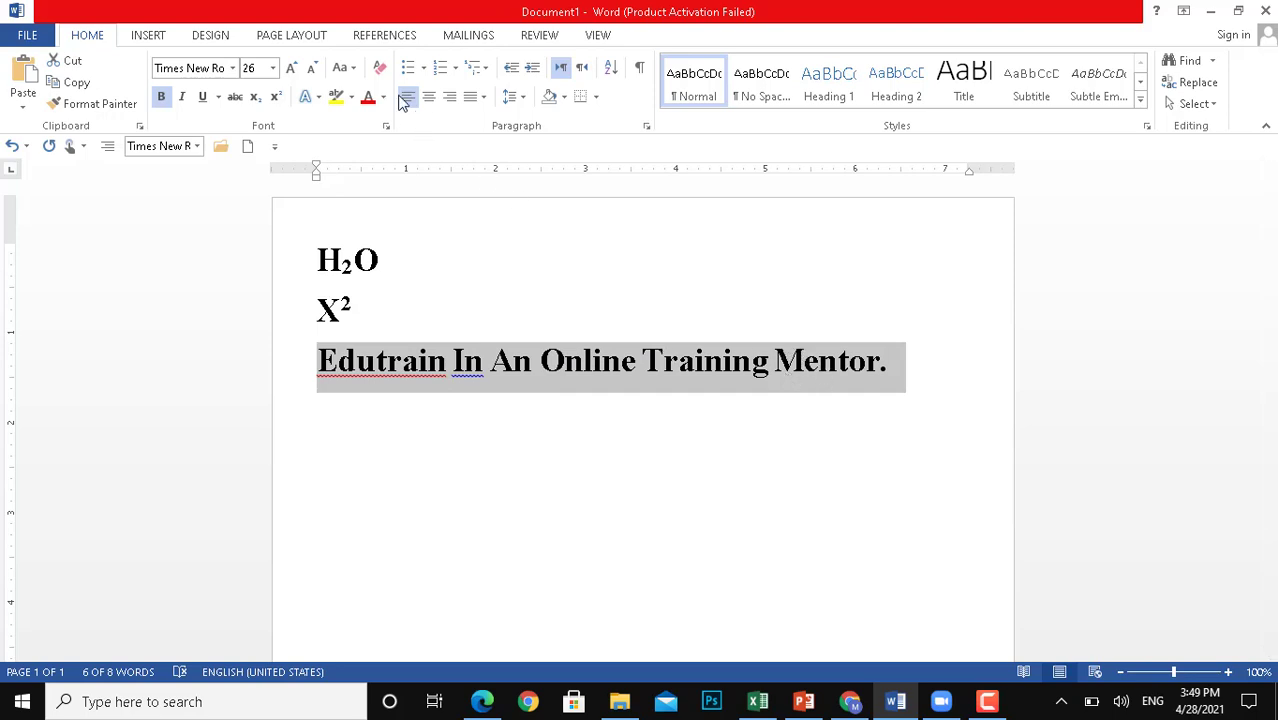
left_click(353, 70)
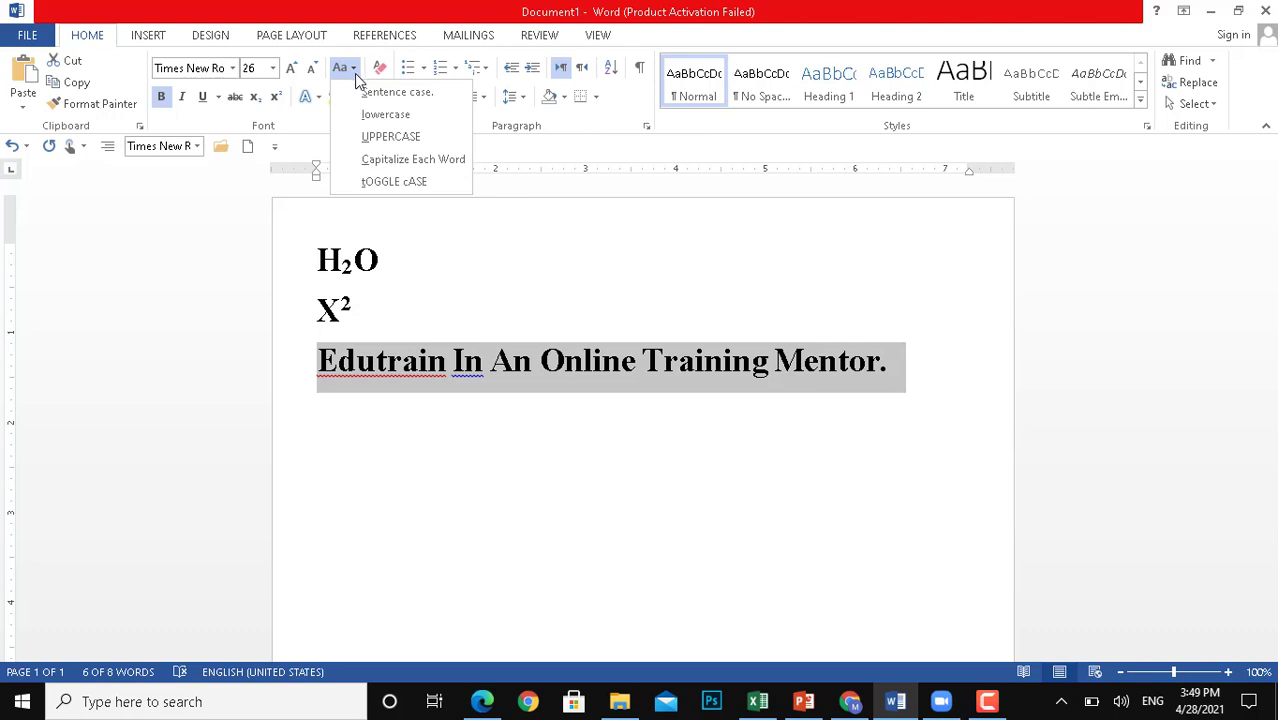
left_click(393, 182)
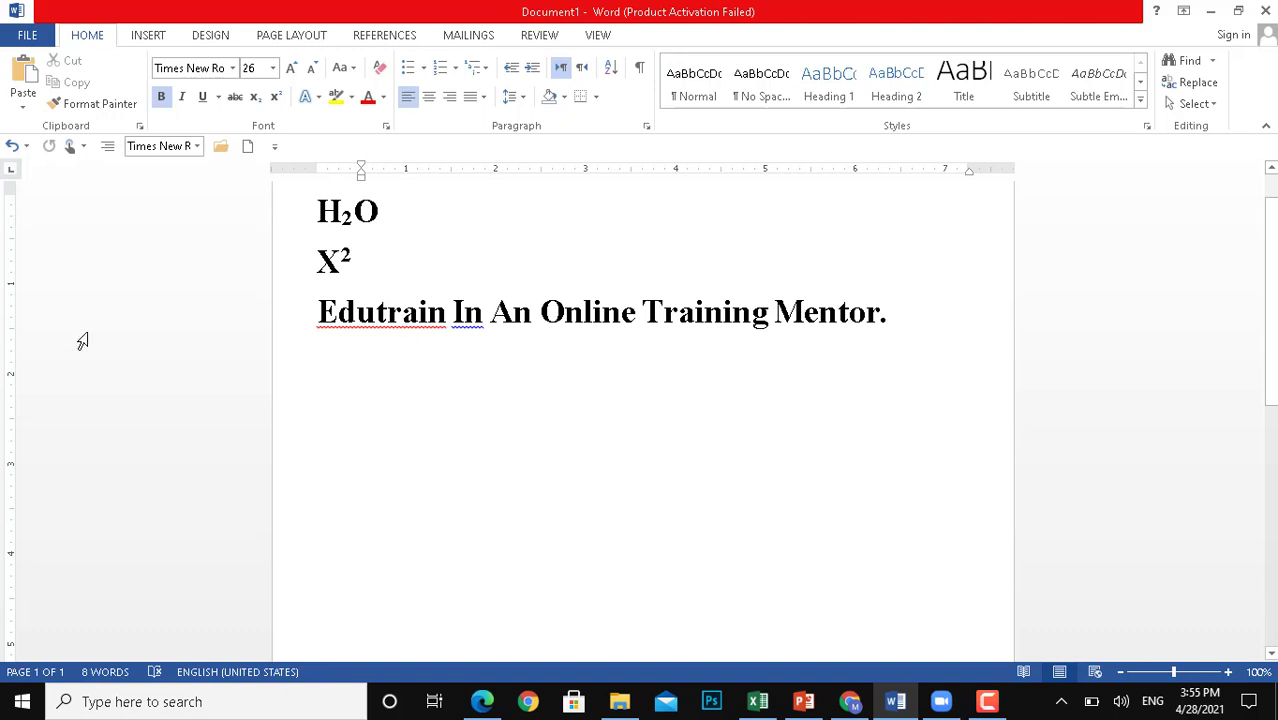
Enter "List of courses is given below:" on the indented line beneath the sentence and start a new line
type("Lis")
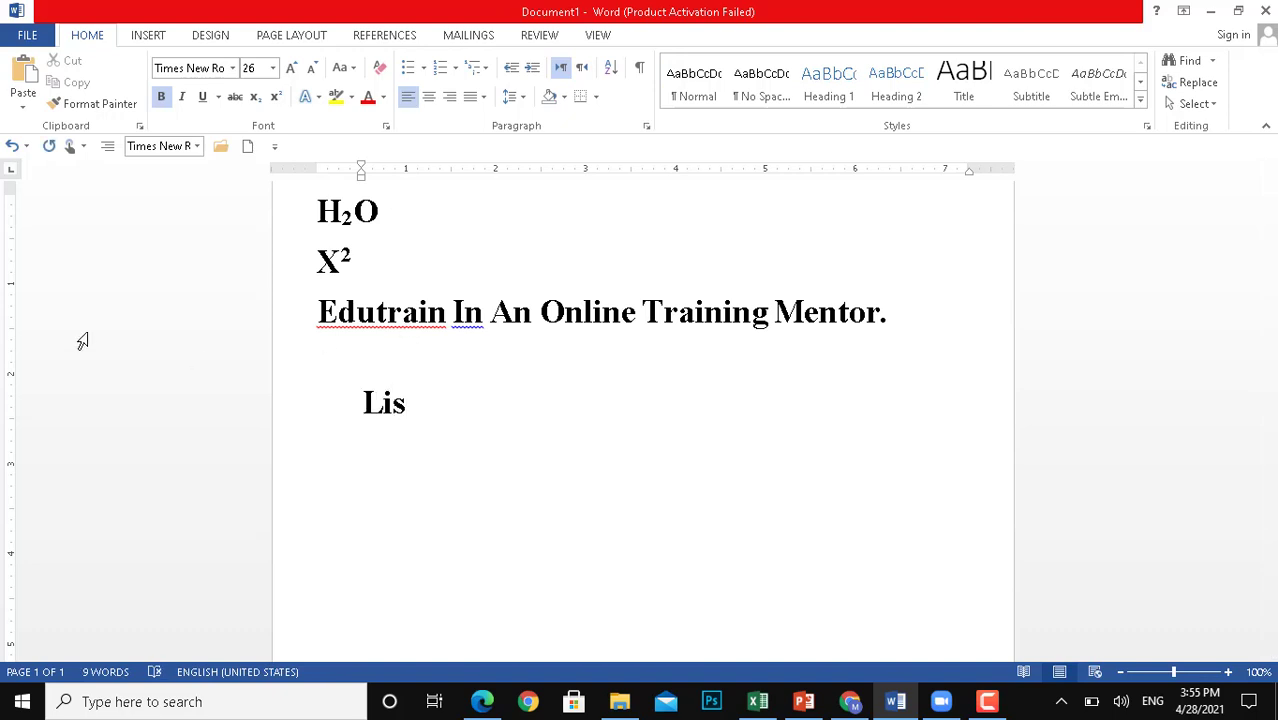
type("t of ")
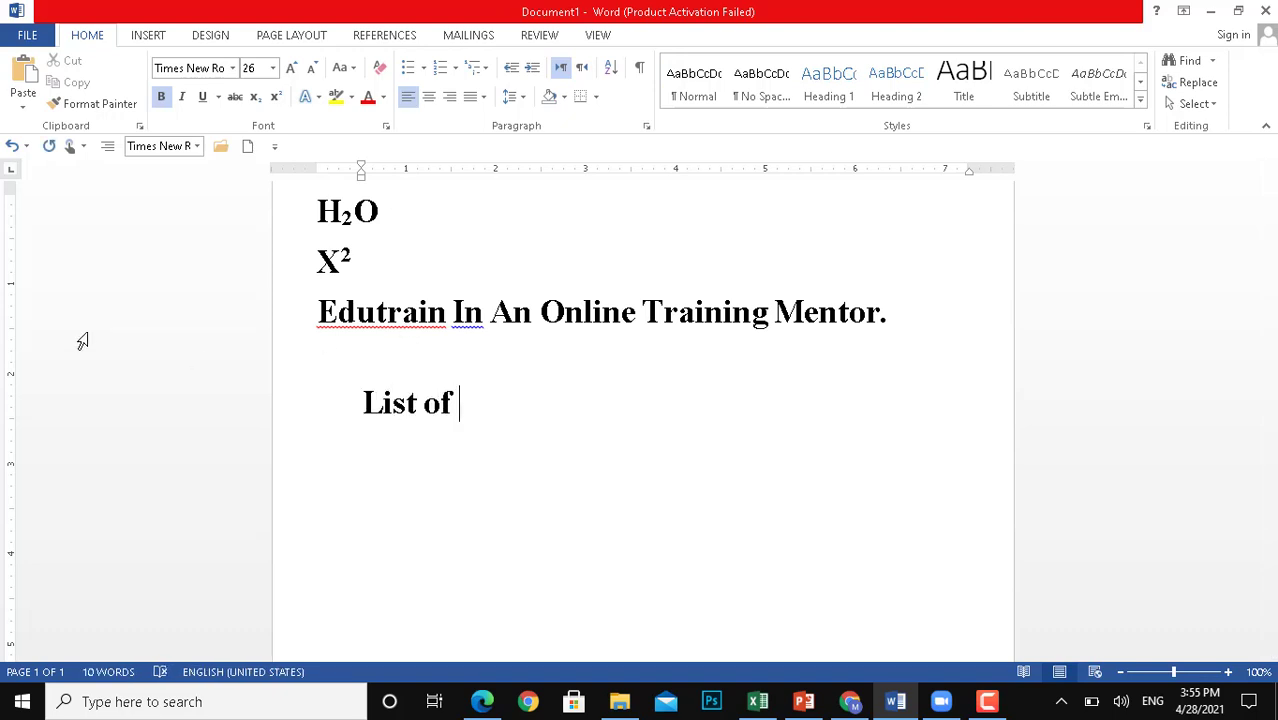
type("courses ")
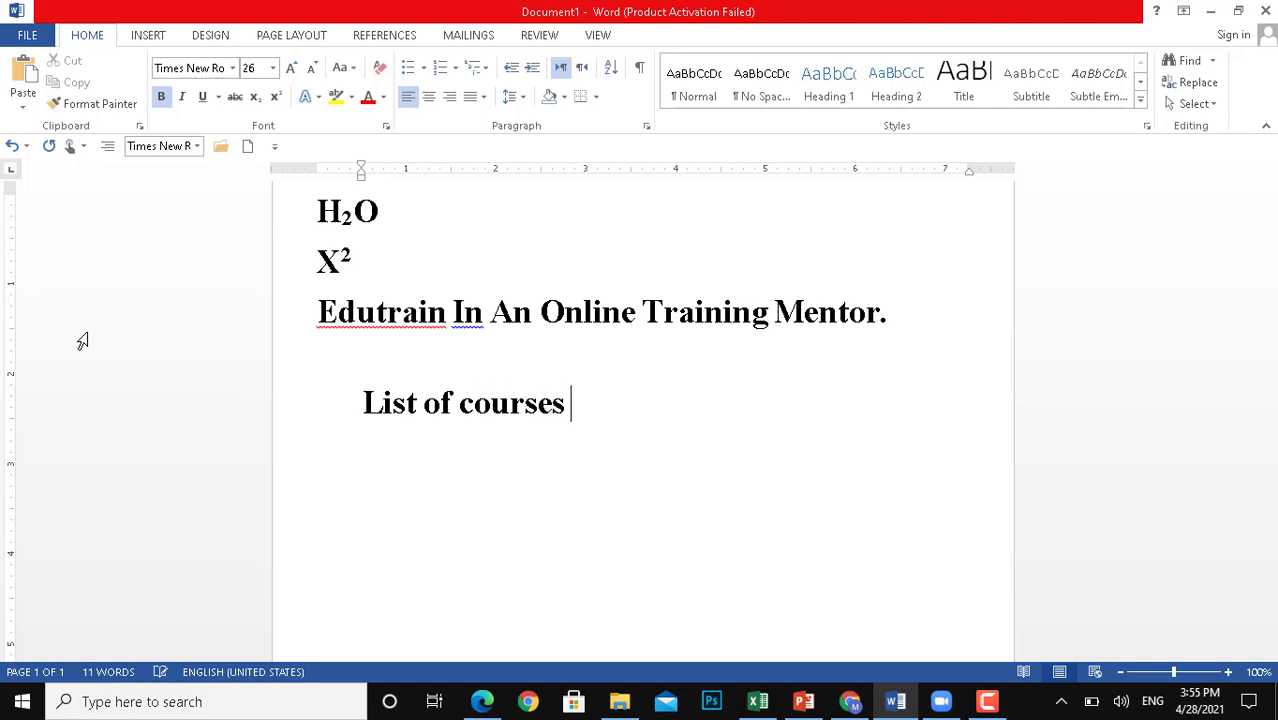
type("is gi")
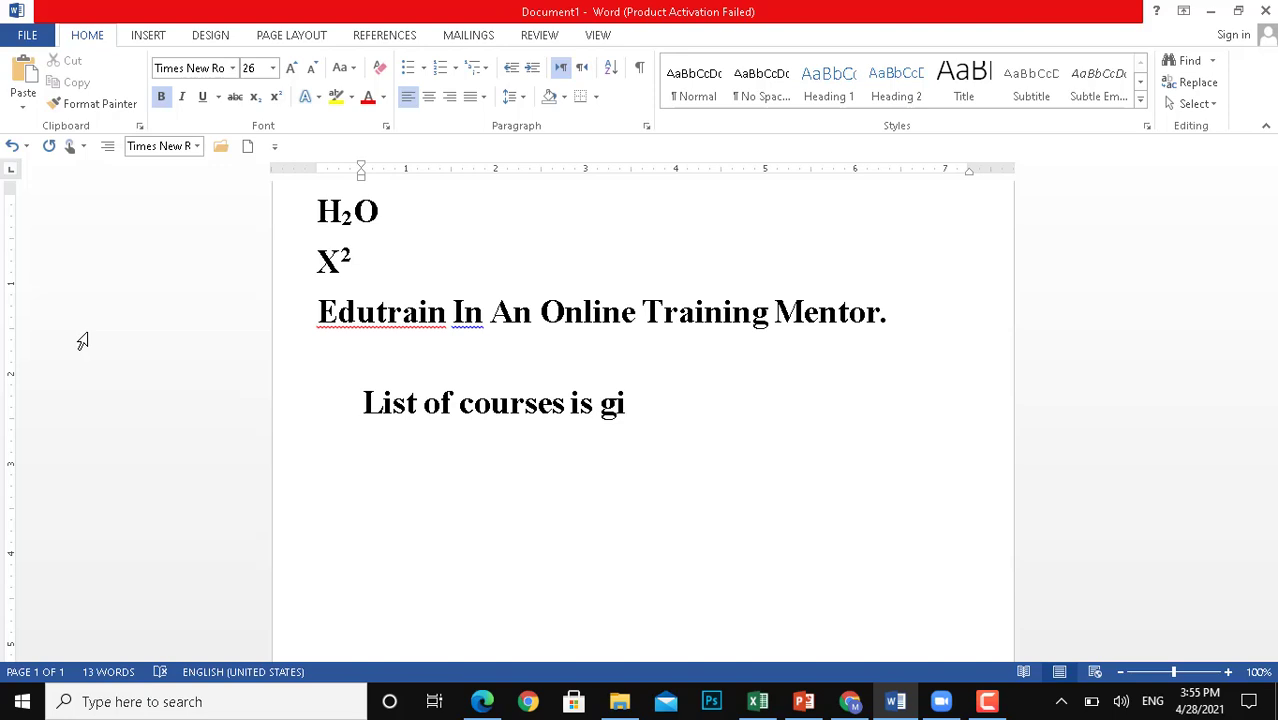
type("ven below")
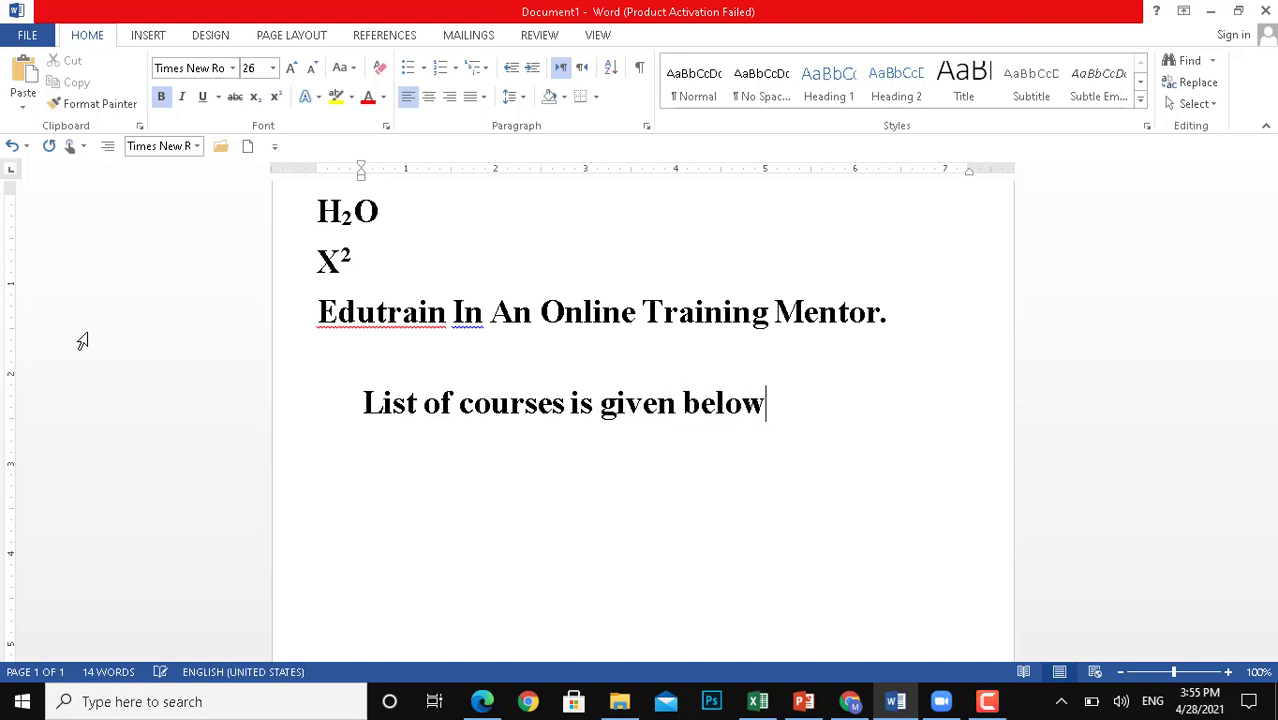
type(":")
key("Return")
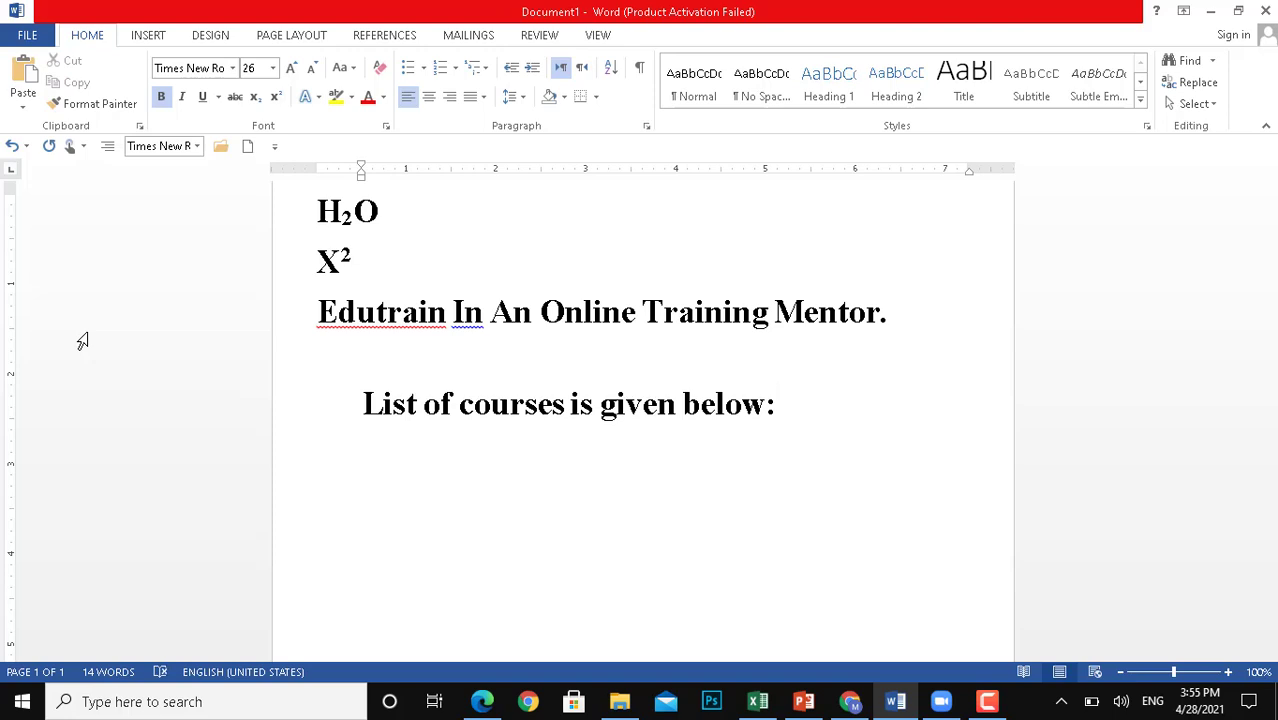
Enter "Free computer course" and "Amazon Training" on separate lines beneath the list heading and start a new line
type("Free com")
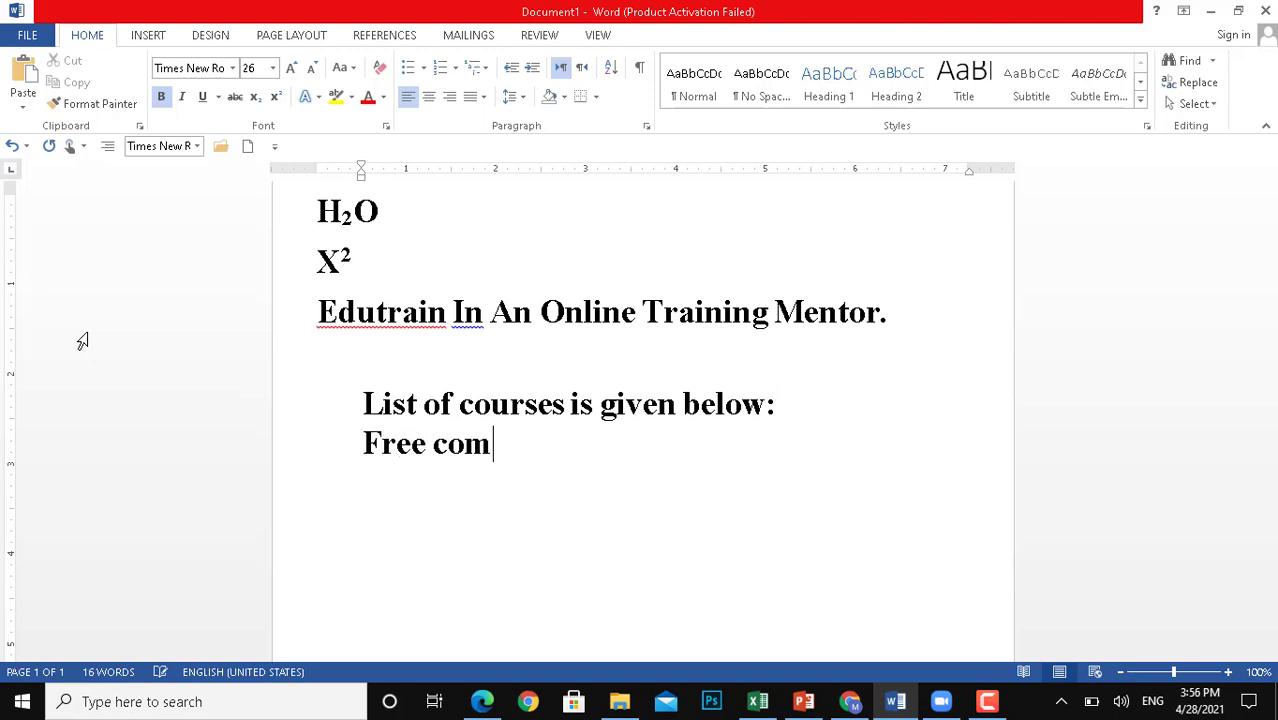
type("puter course")
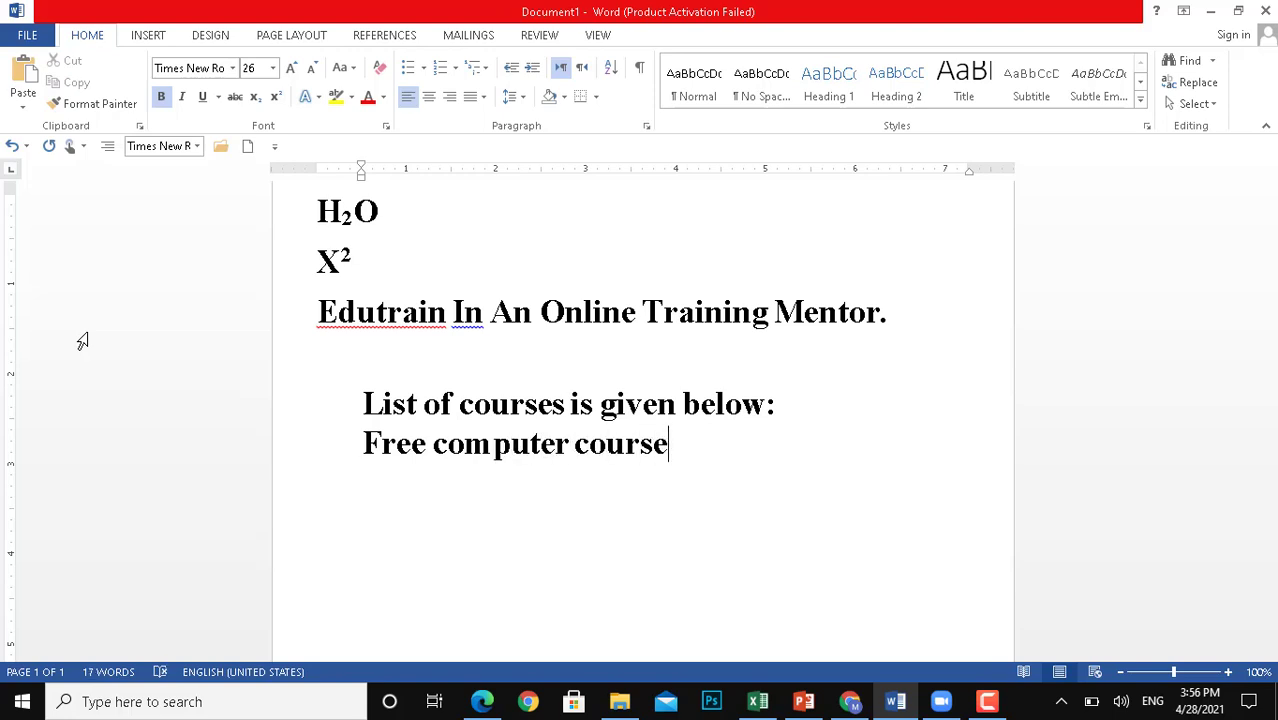
key("Return")
type("Amazon")
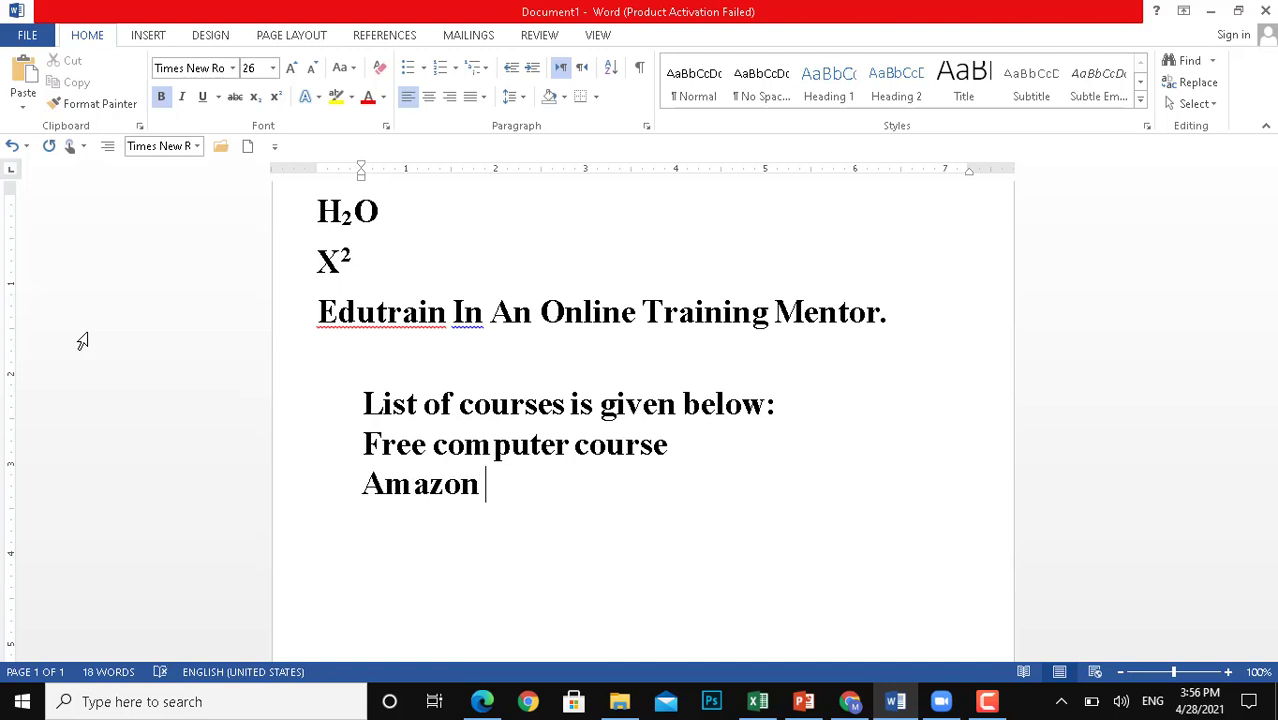
type(" Trai")
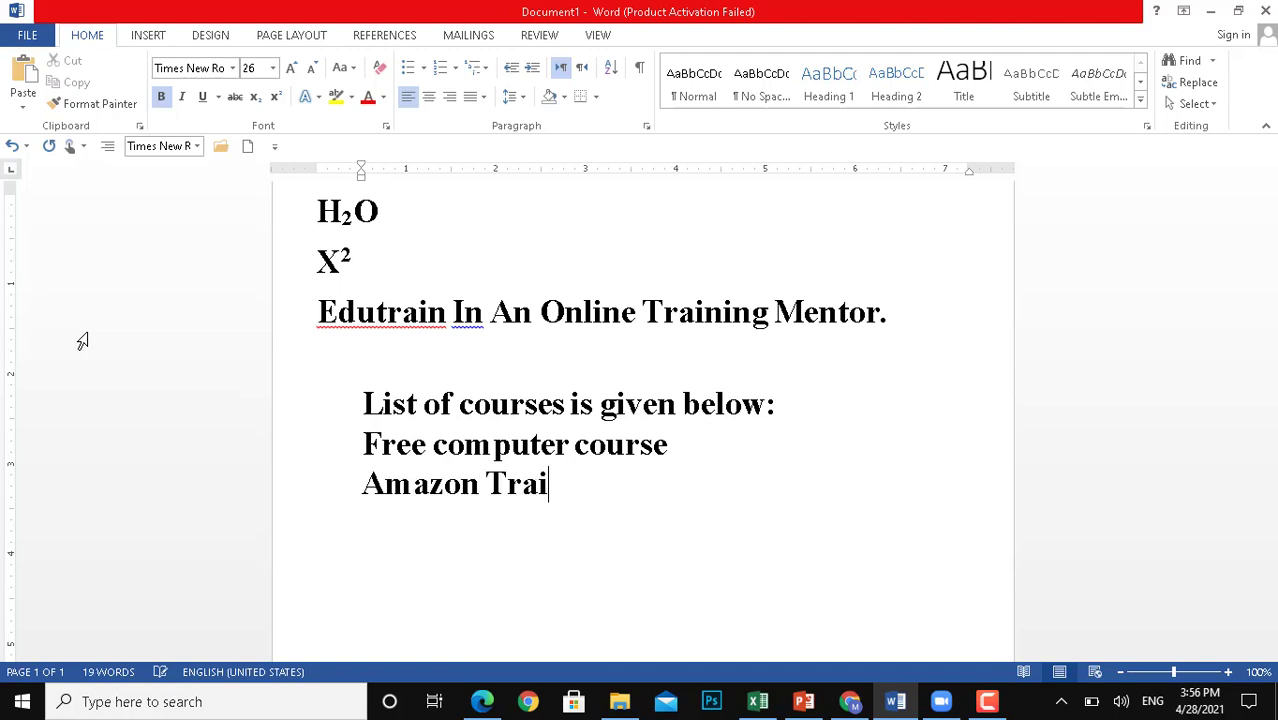
type("ning")
key("Return")
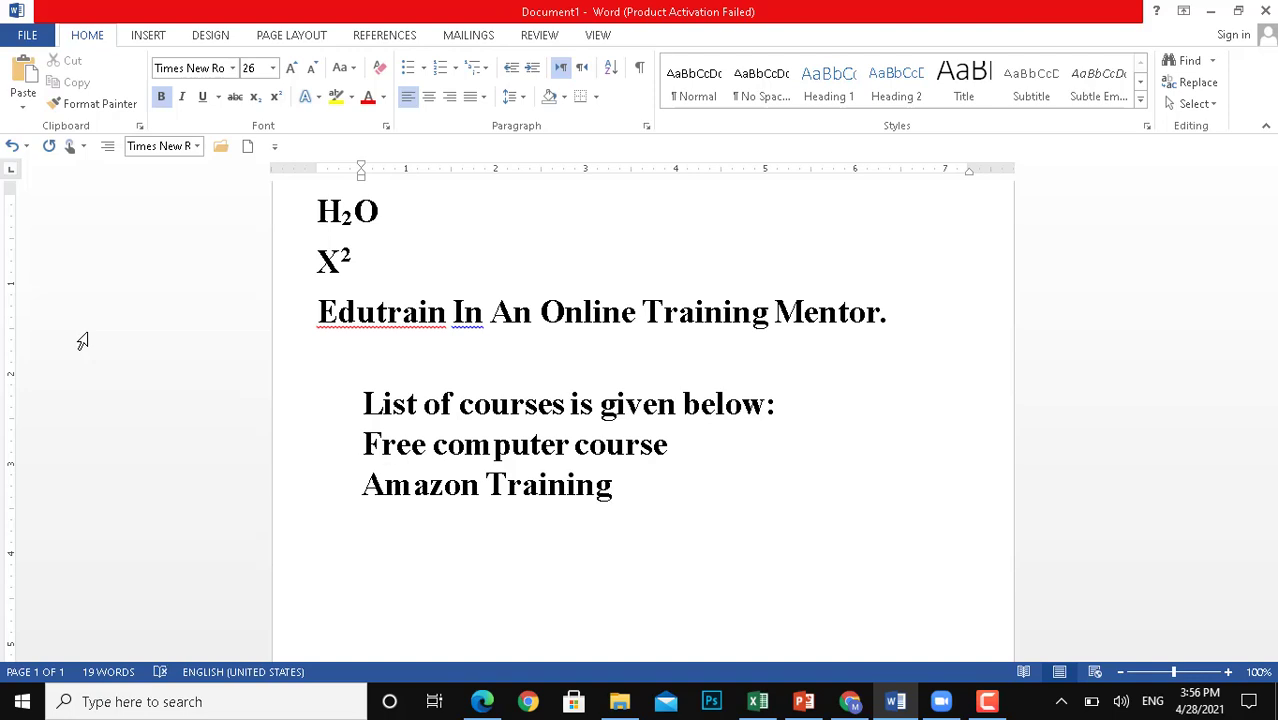
Add "Freelancing", "Content Writing" and "Blogging" as the last three lines of the course list
type("Freel")
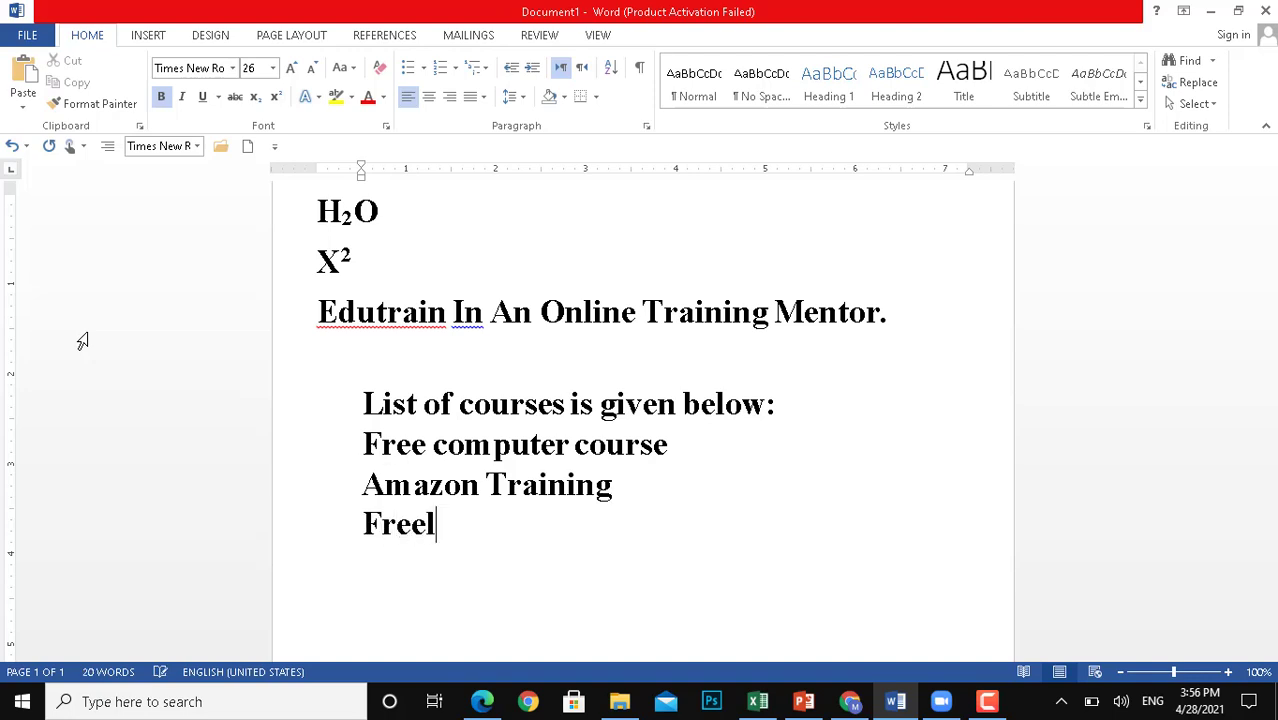
type("ancing")
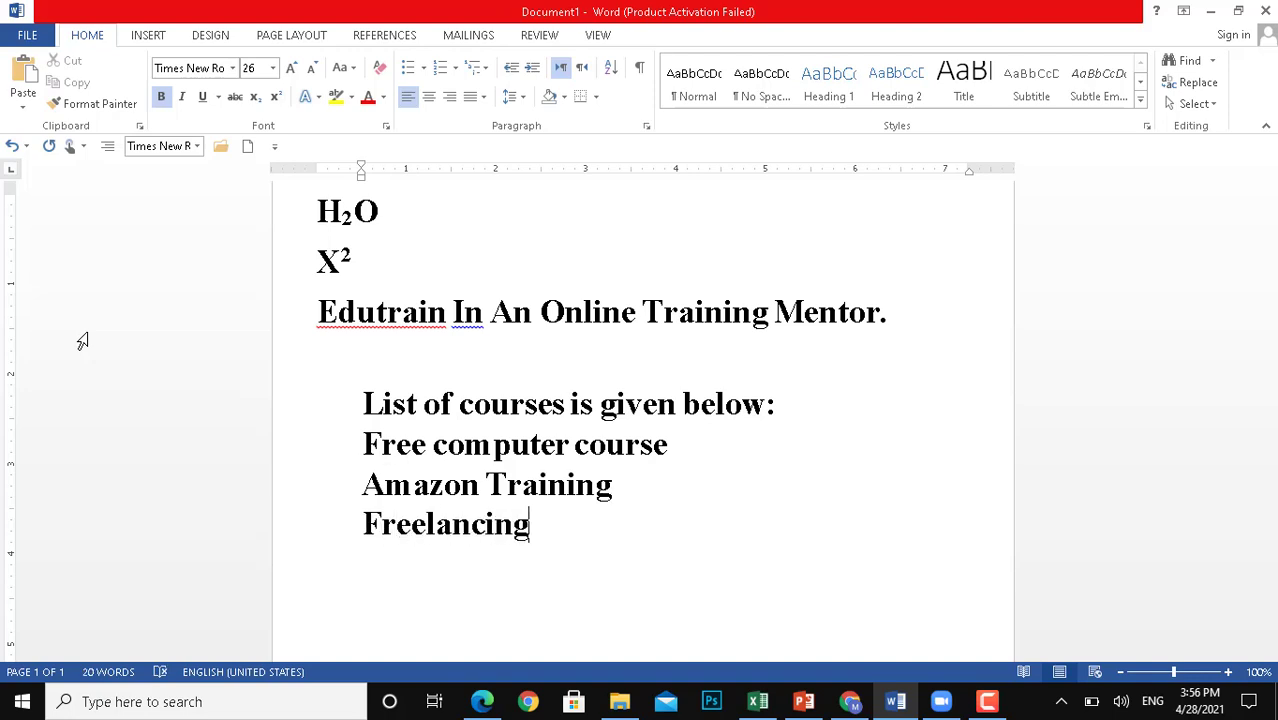
key("Return")
type("C")
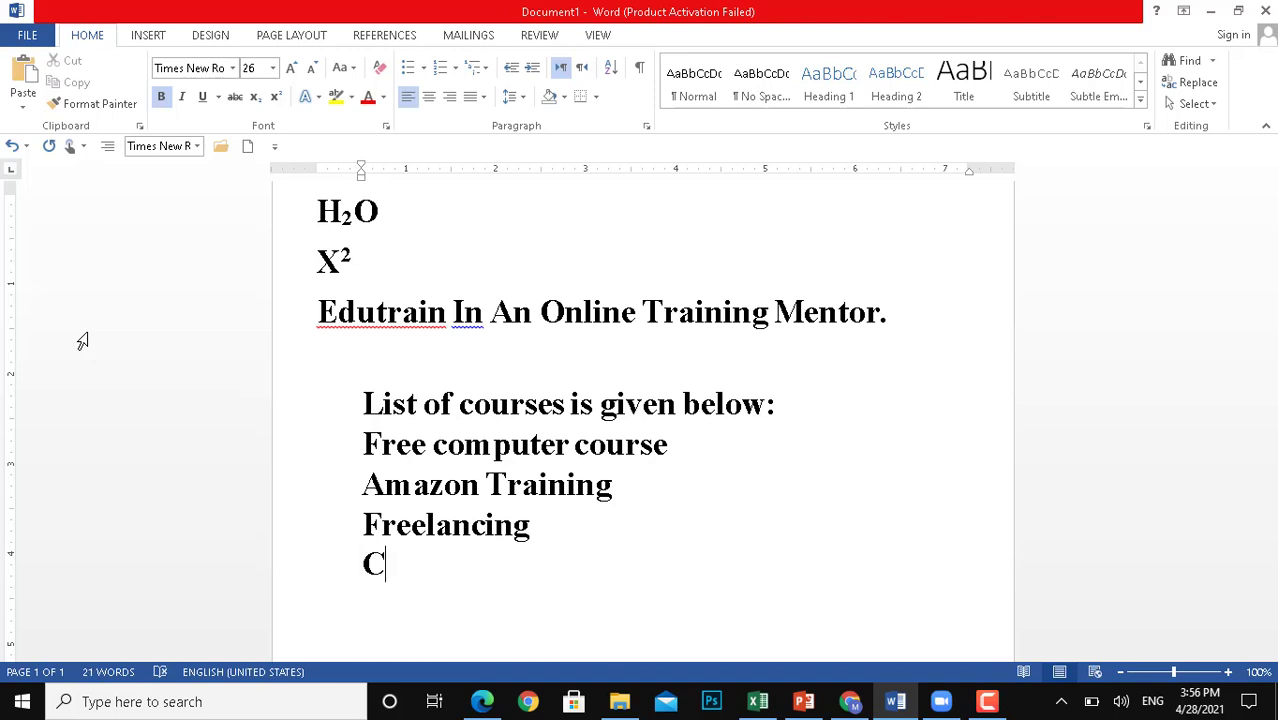
type("onten")
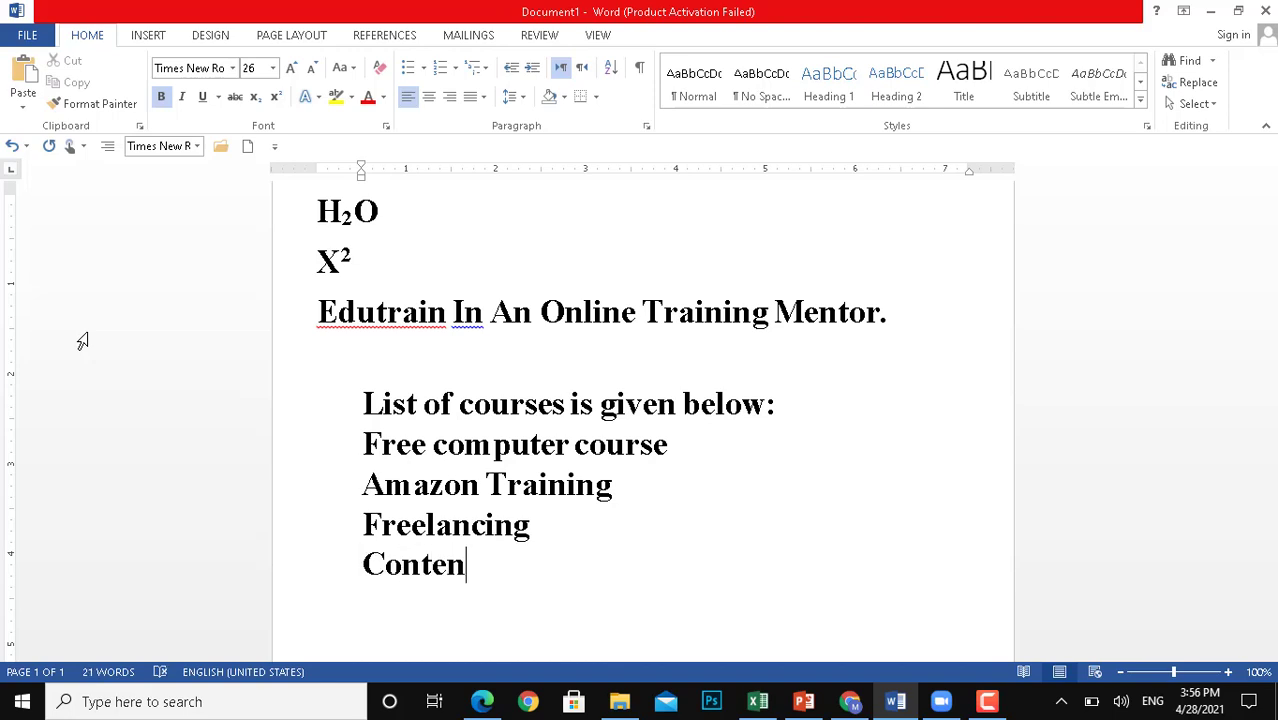
type("t W")
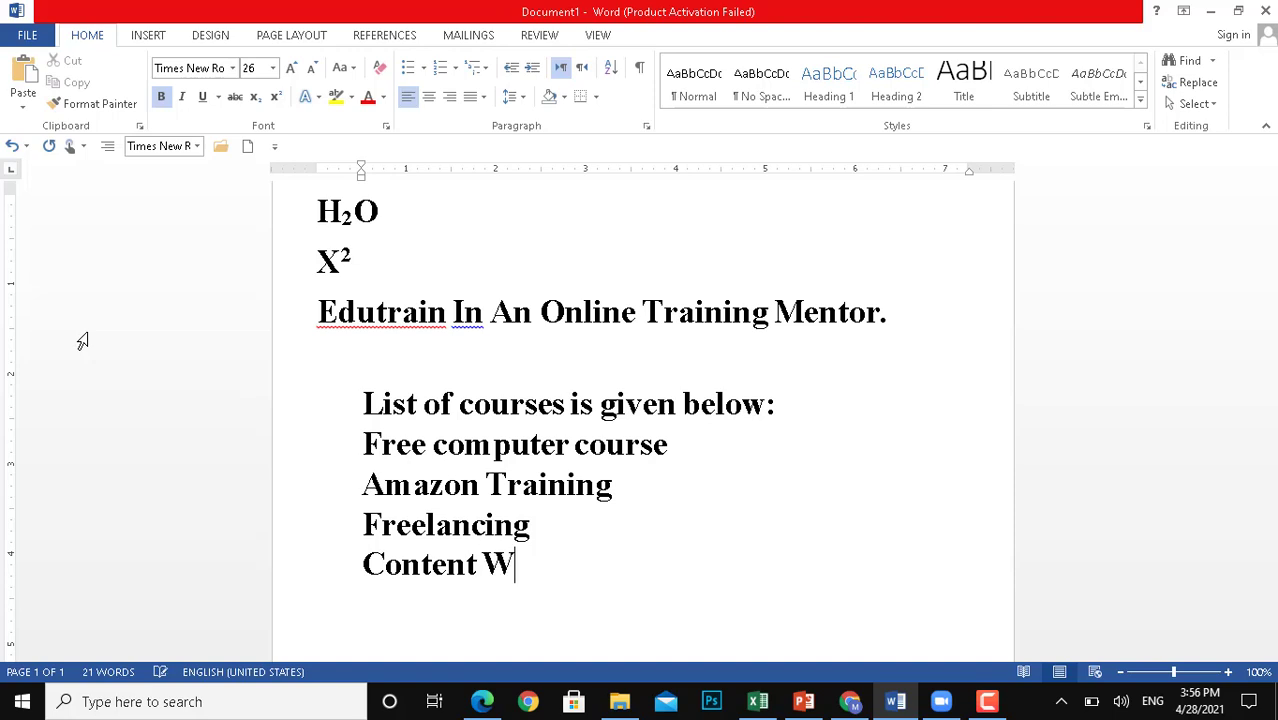
type("riting")
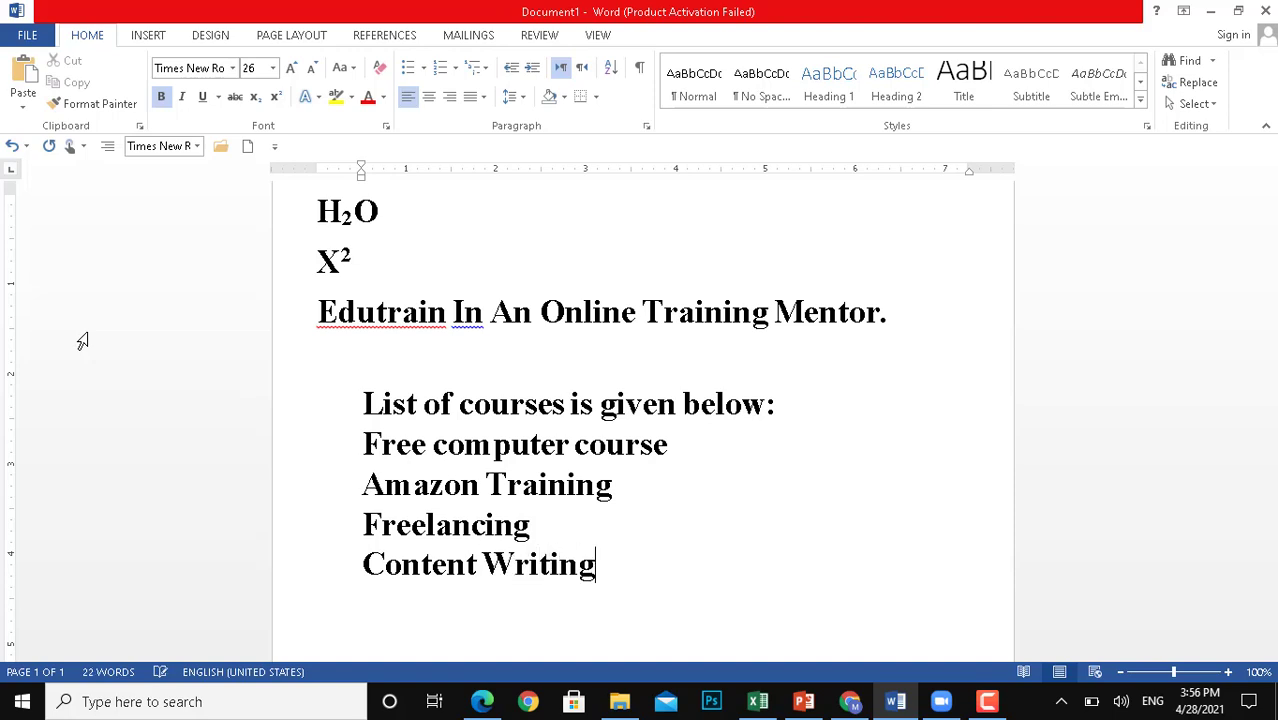
key("Return")
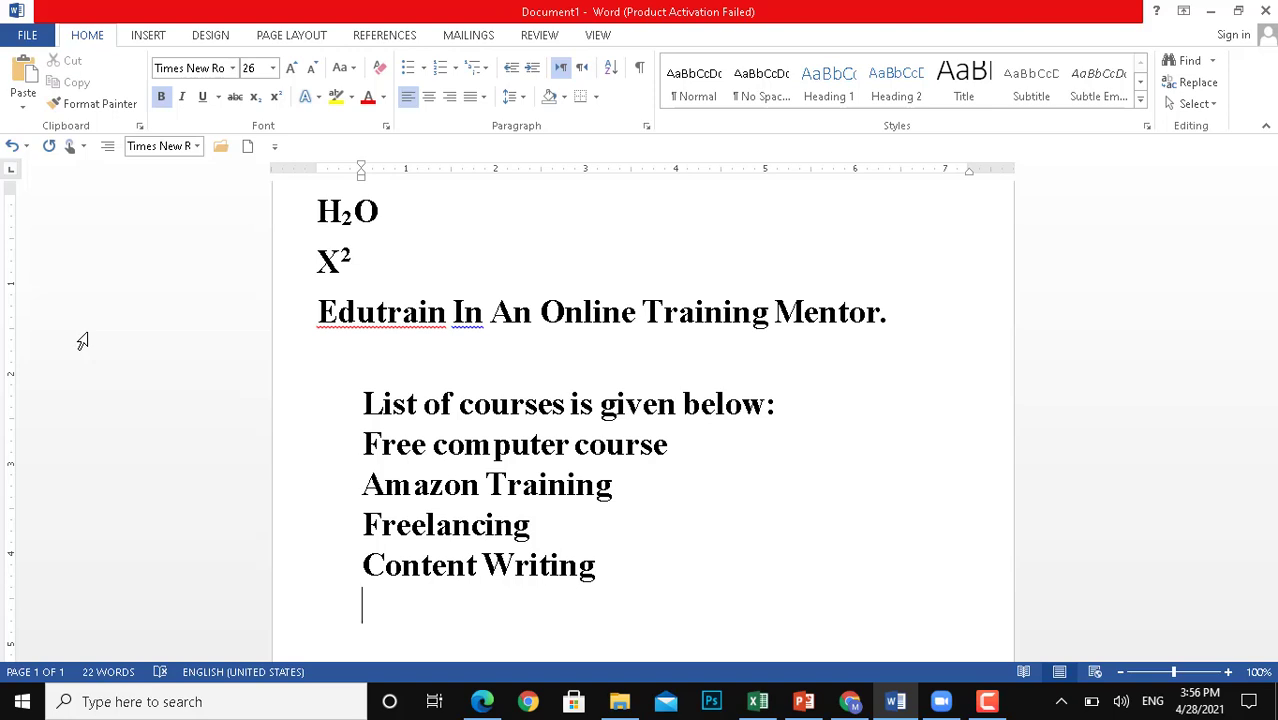
type("Bl")
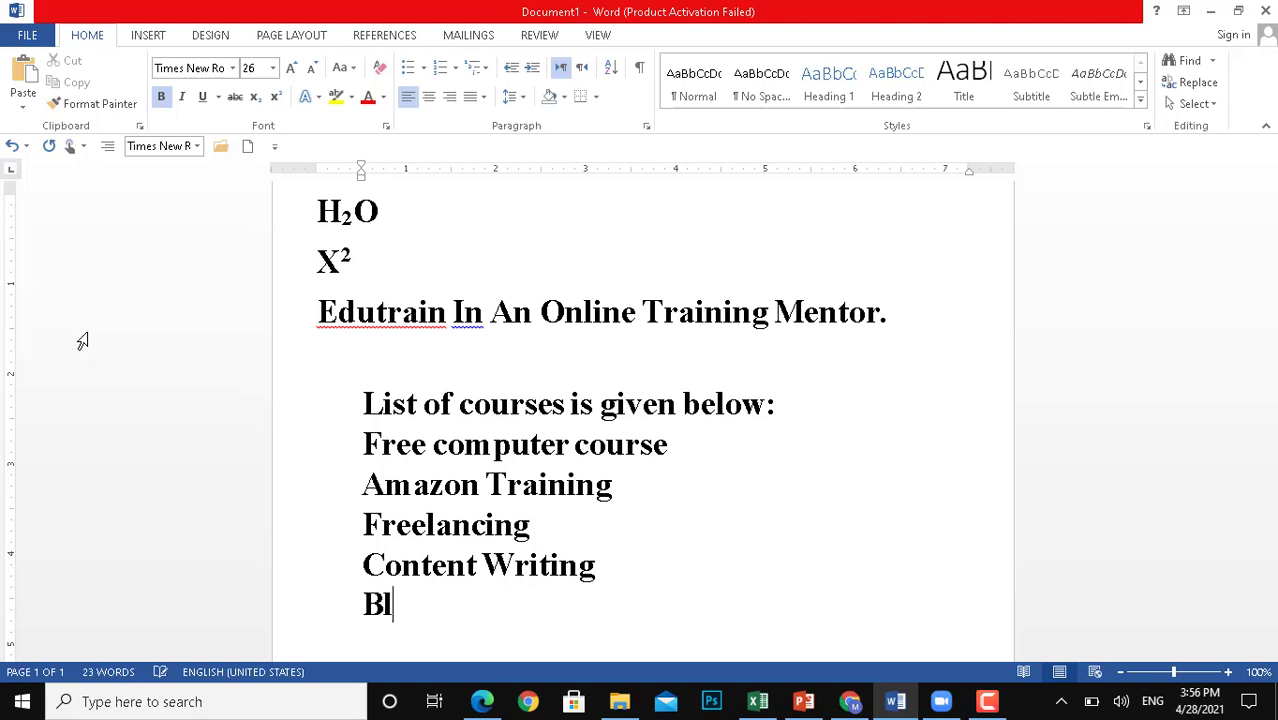
type("ogging")
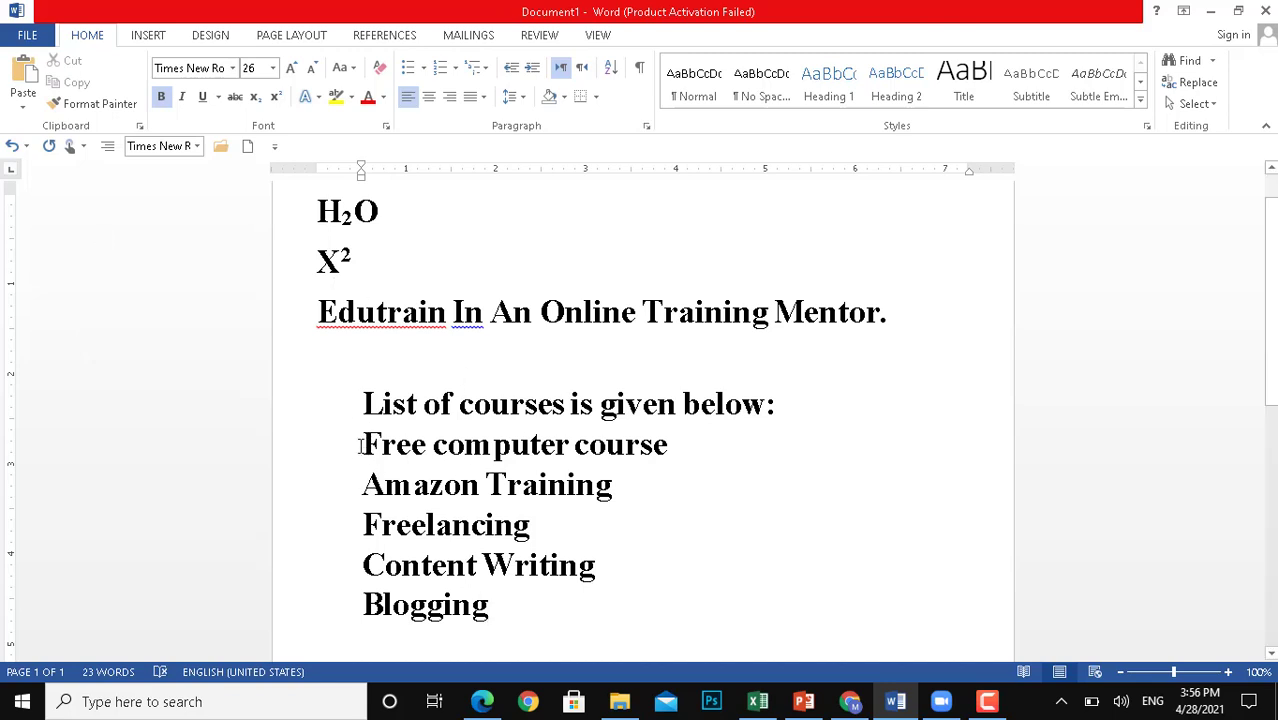
Select the five course lines, preview check mark bullets on them, and look at the new bullet definition settings without changing anything
left_click_drag(360, 443, 507, 600)
left_click(422, 68)
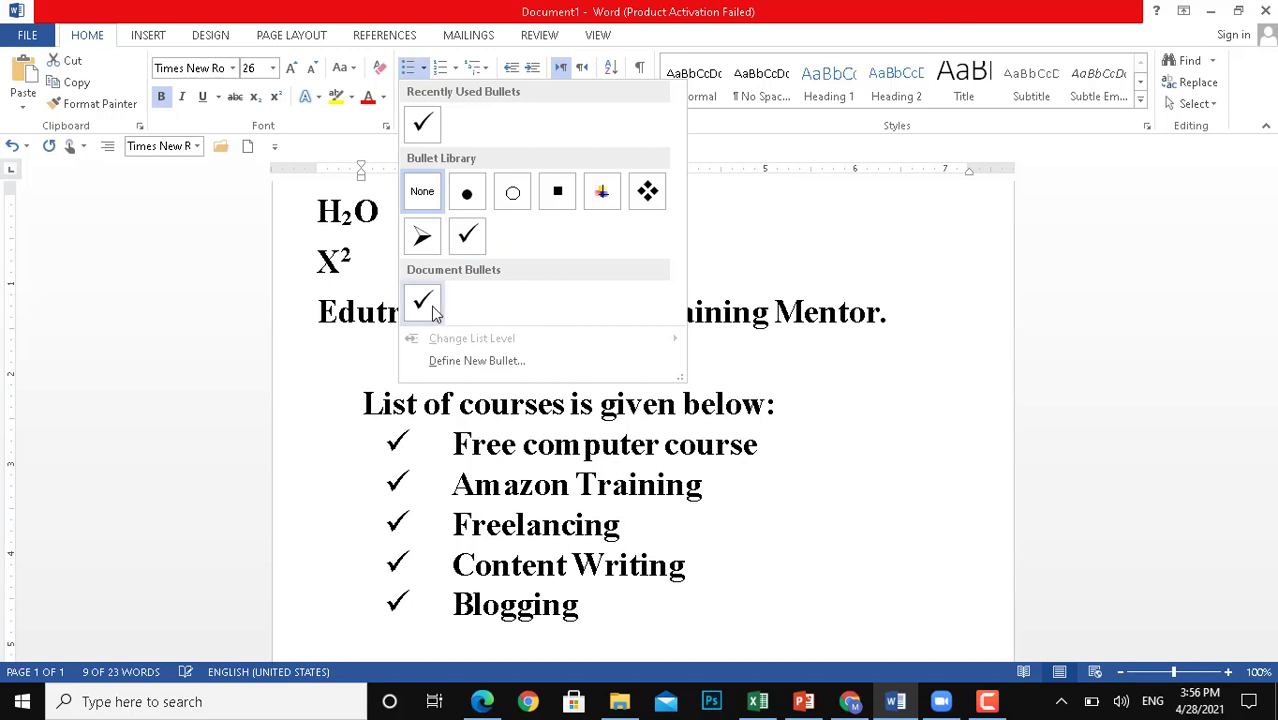
left_click(455, 362)
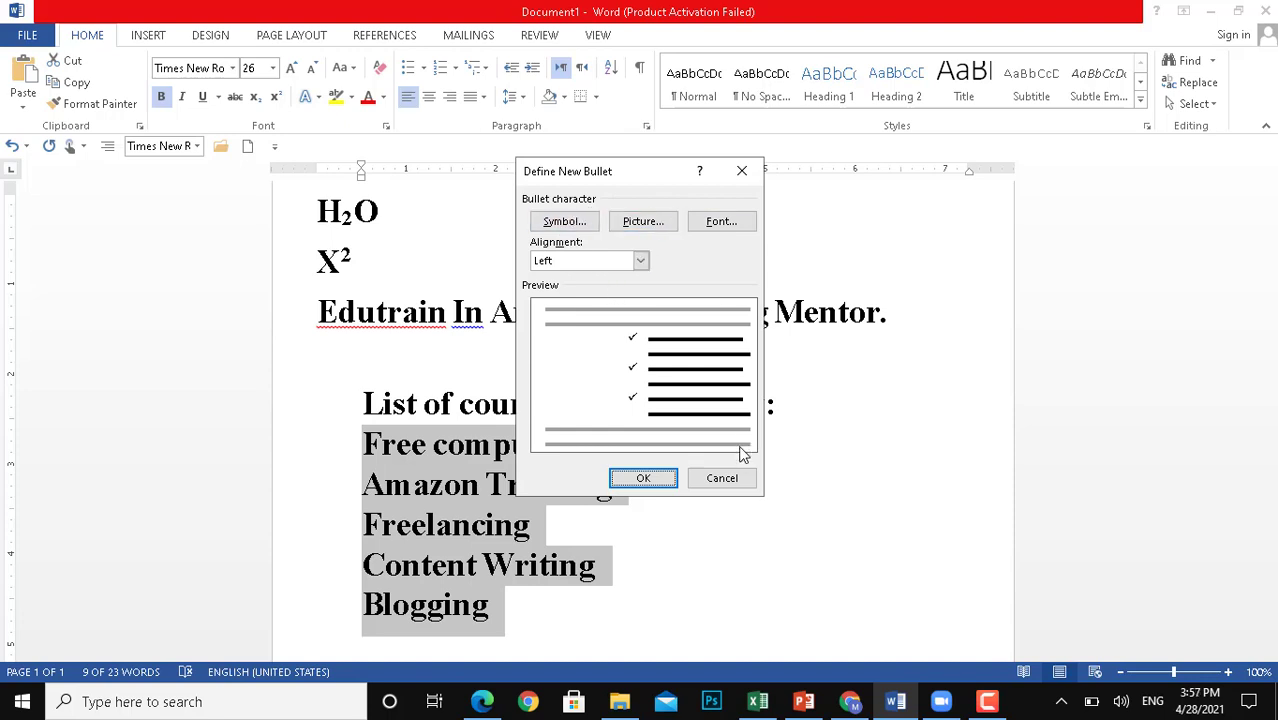
left_click(731, 477)
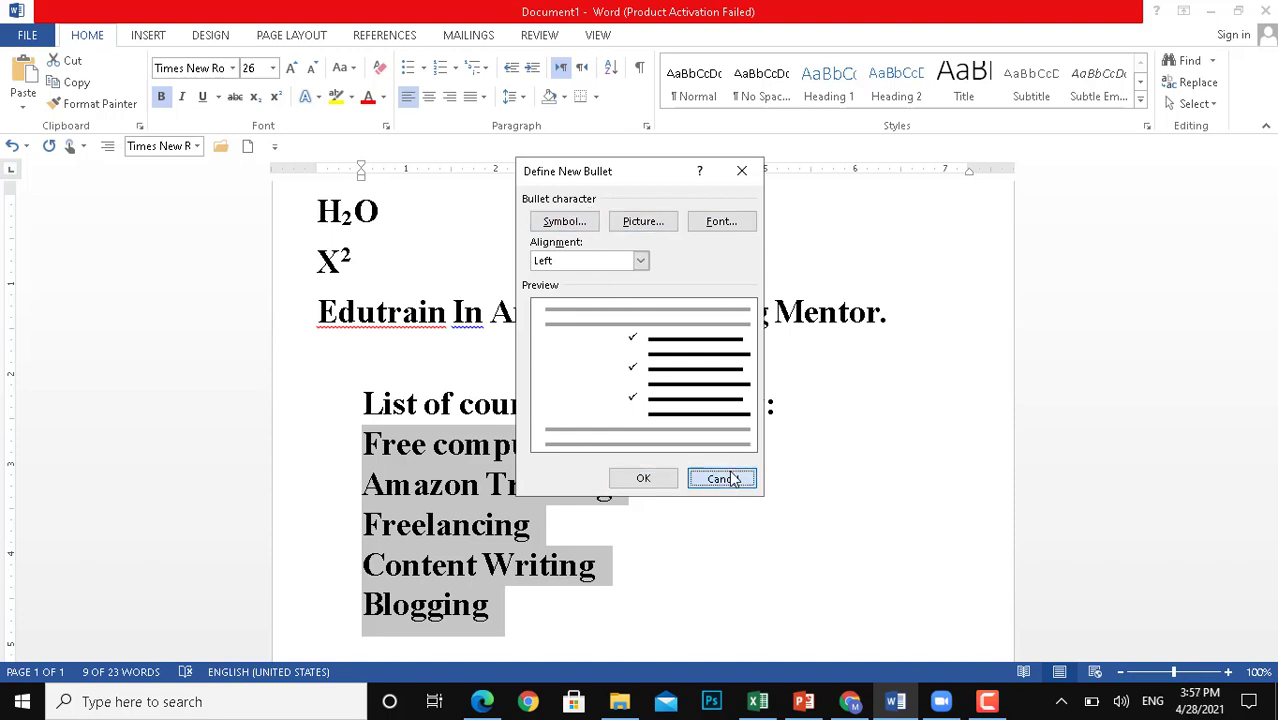
Number the five selected courses with the 1., 2., 3. format from the numbering library
left_click(456, 74)
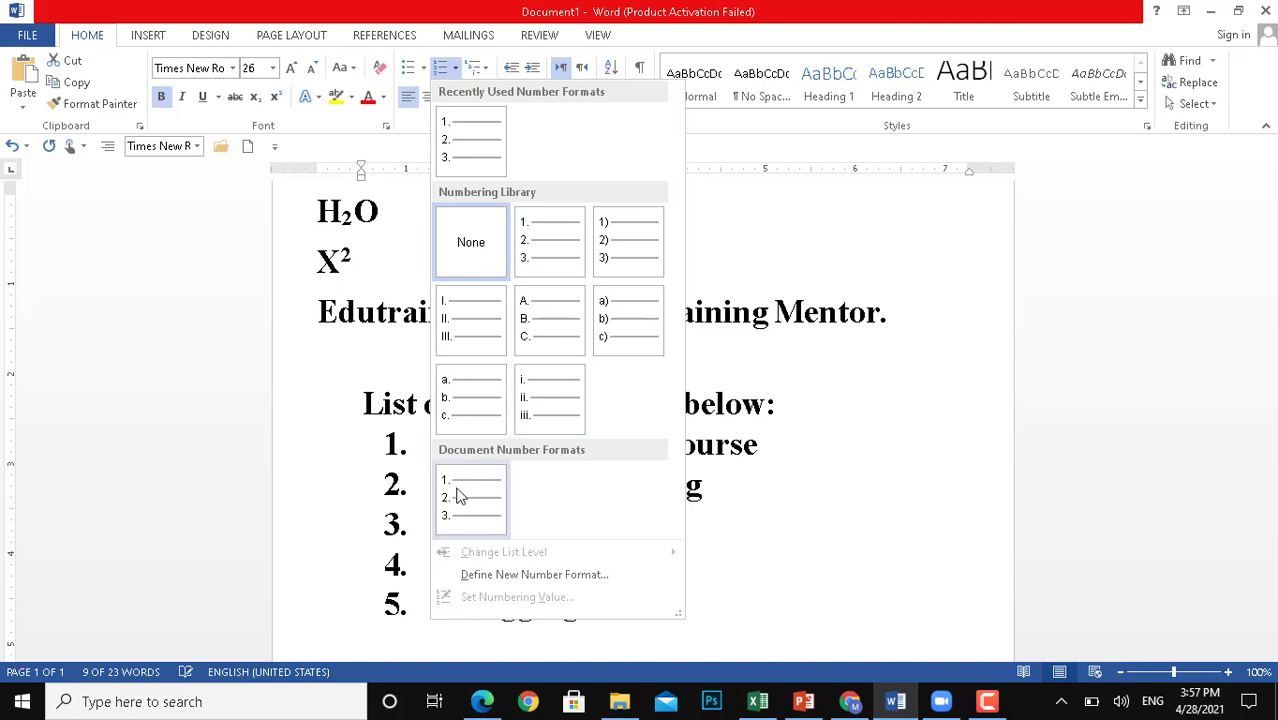
left_click(553, 236)
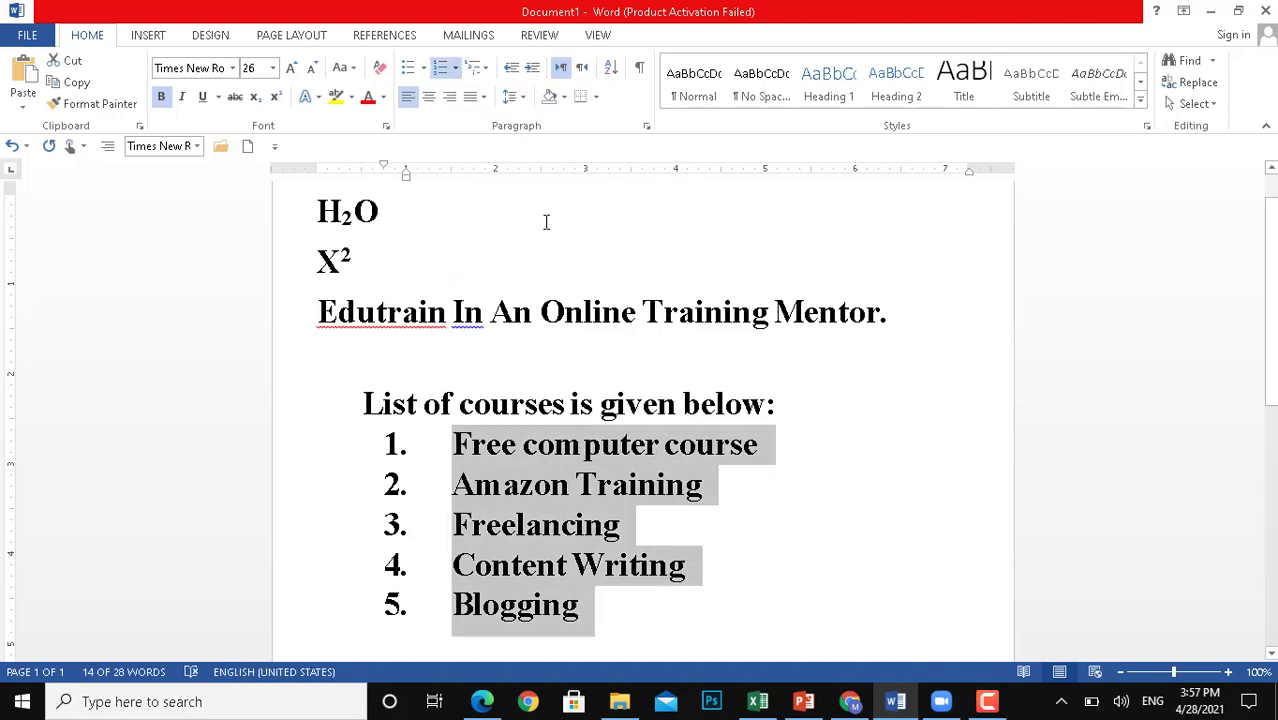
Try centre and right alignment on the numbered course list and finally justify it
left_click(430, 104)
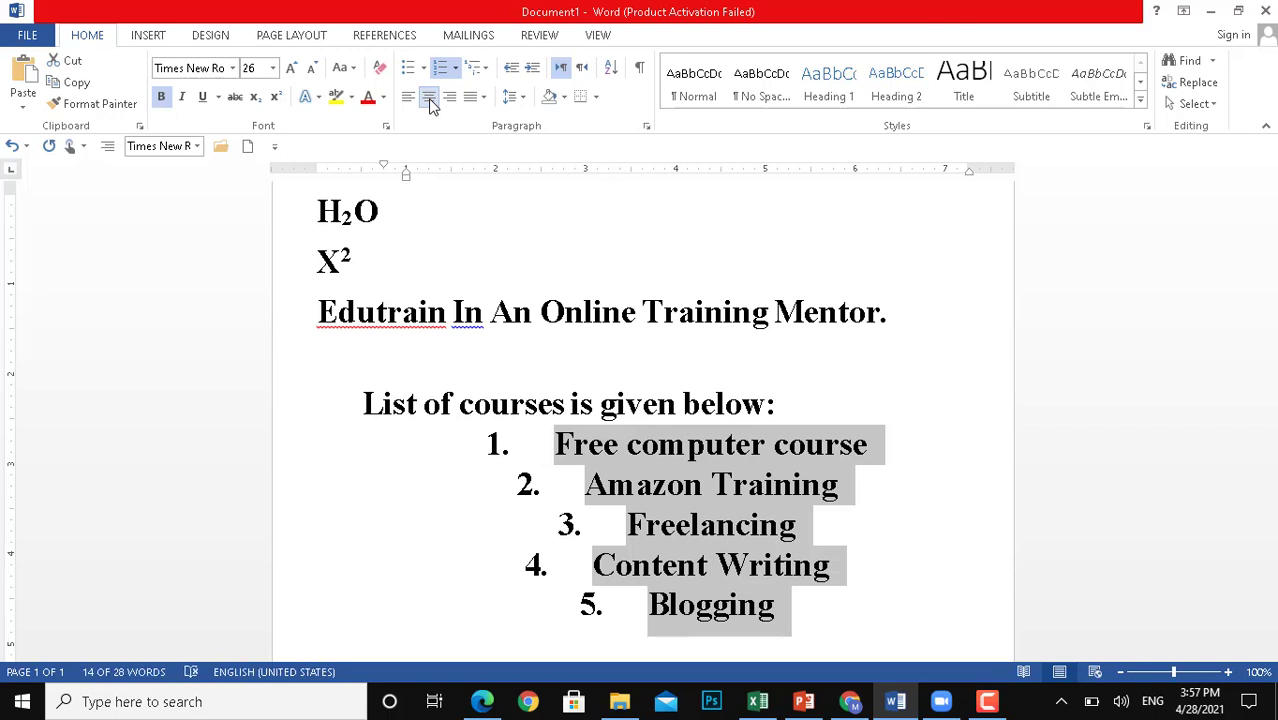
left_click(450, 100)
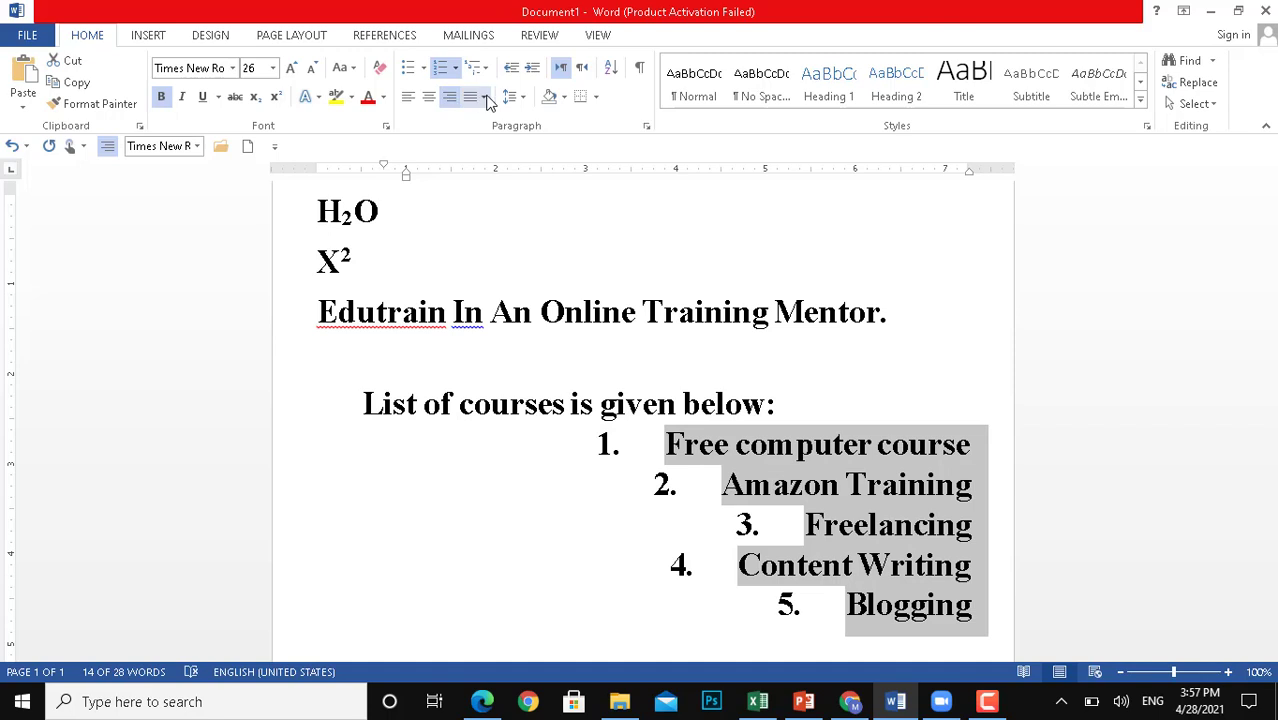
left_click(484, 97)
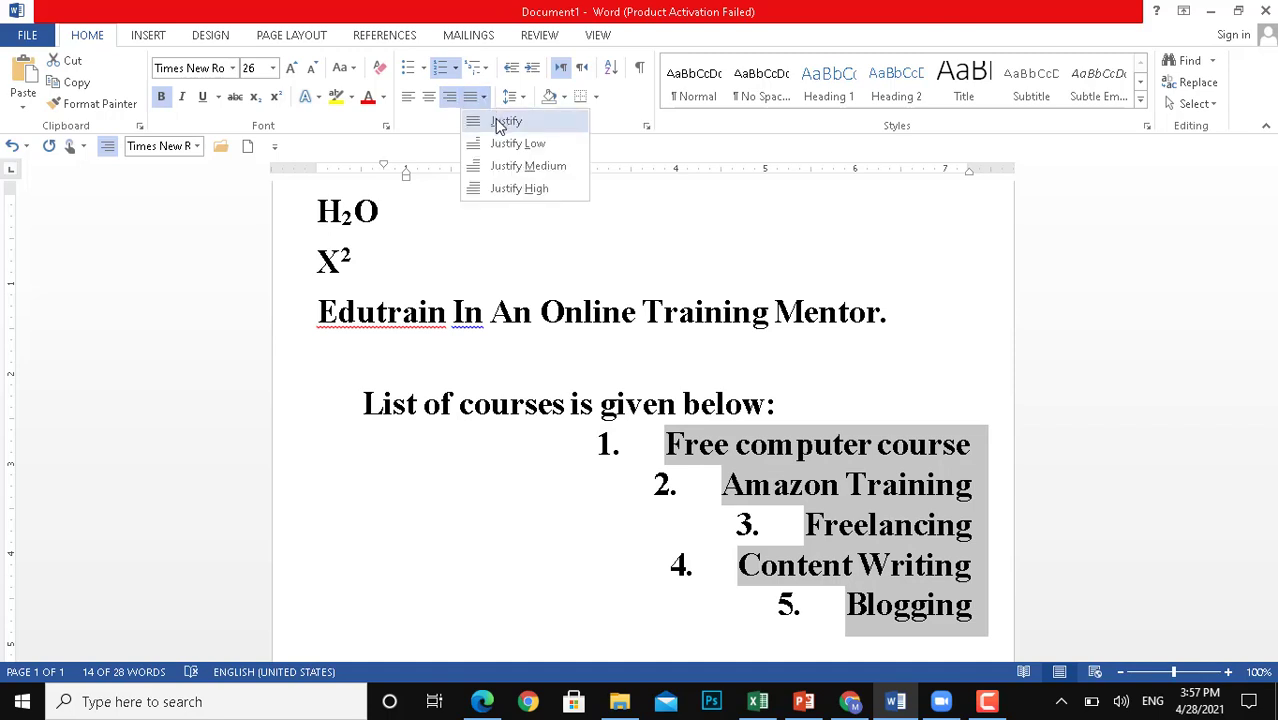
left_click(505, 121)
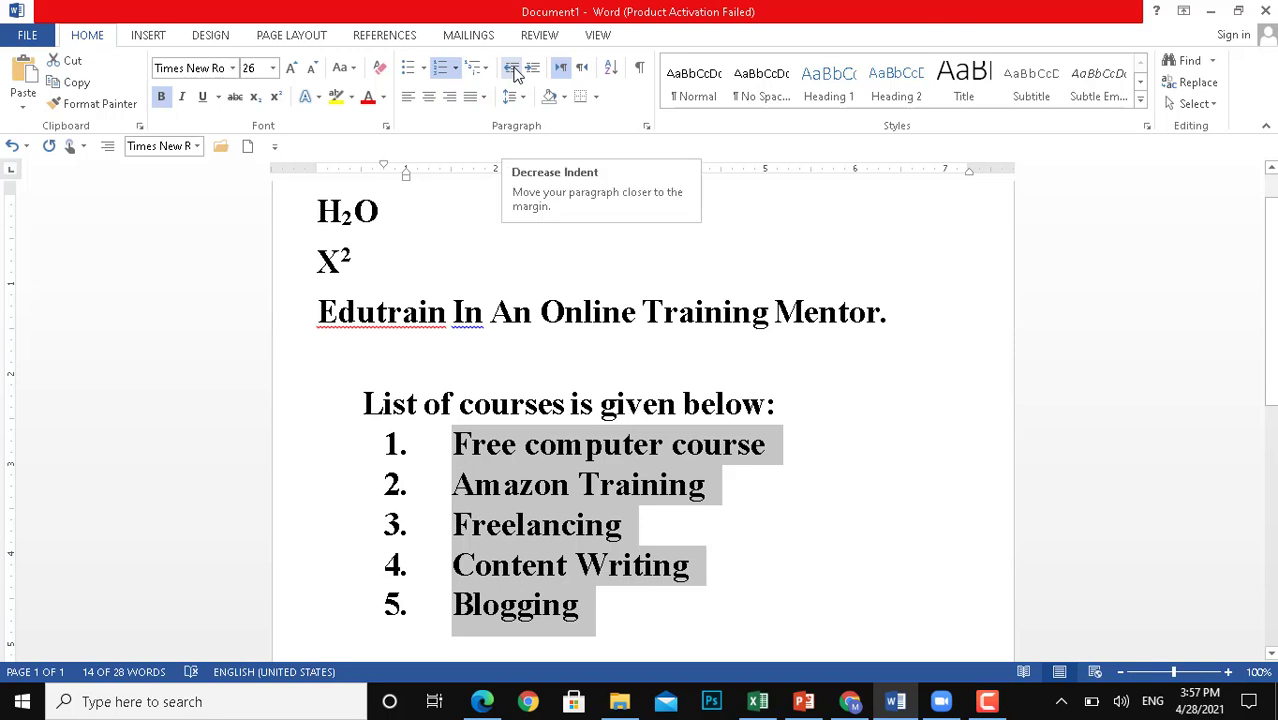
Decrease the numbered list's indent by one level and increase it by one level again
left_click(514, 74)
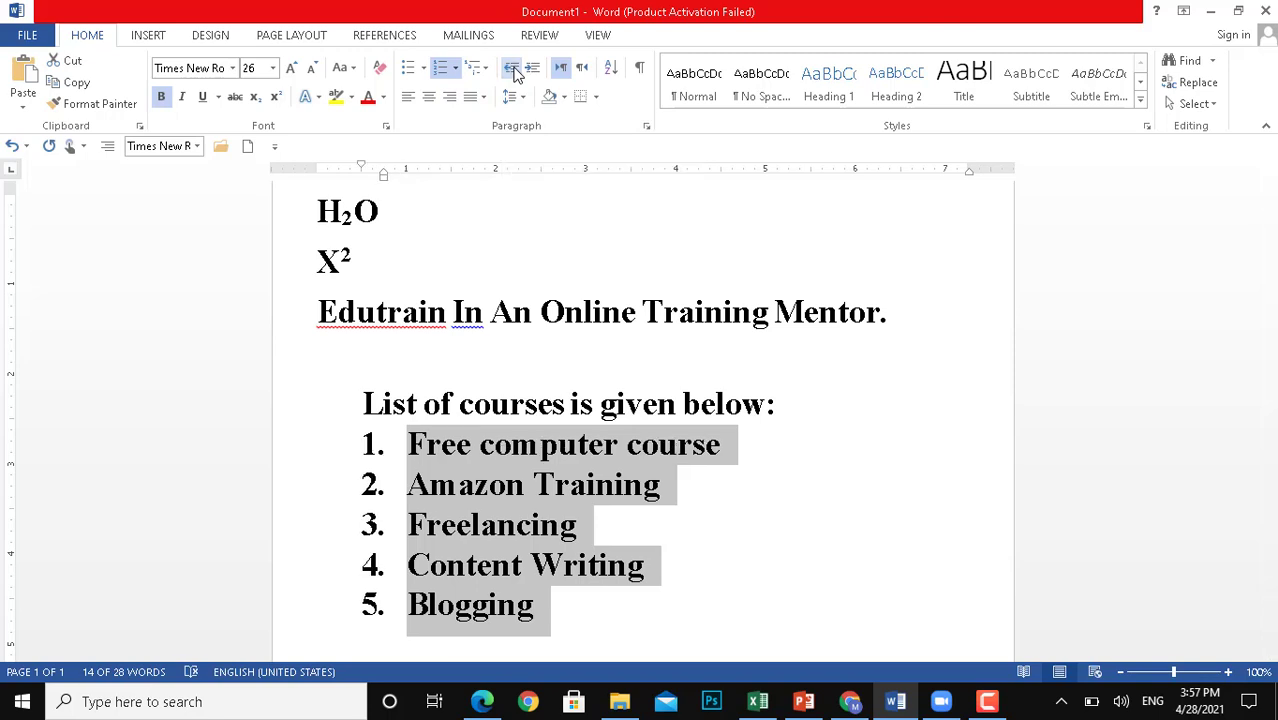
left_click(533, 70)
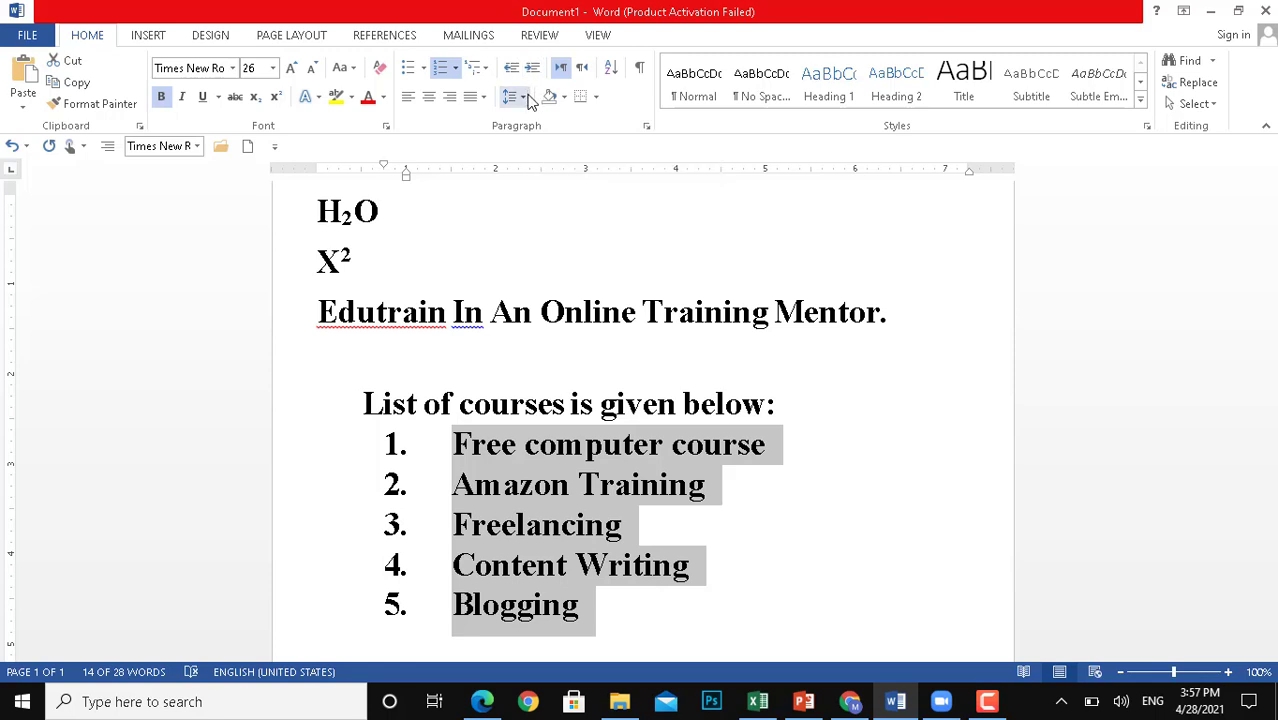
In the list's line spacing options, switch "Don't add space between paragraphs of the same style" off and on again, and accept the settings
left_click(528, 99)
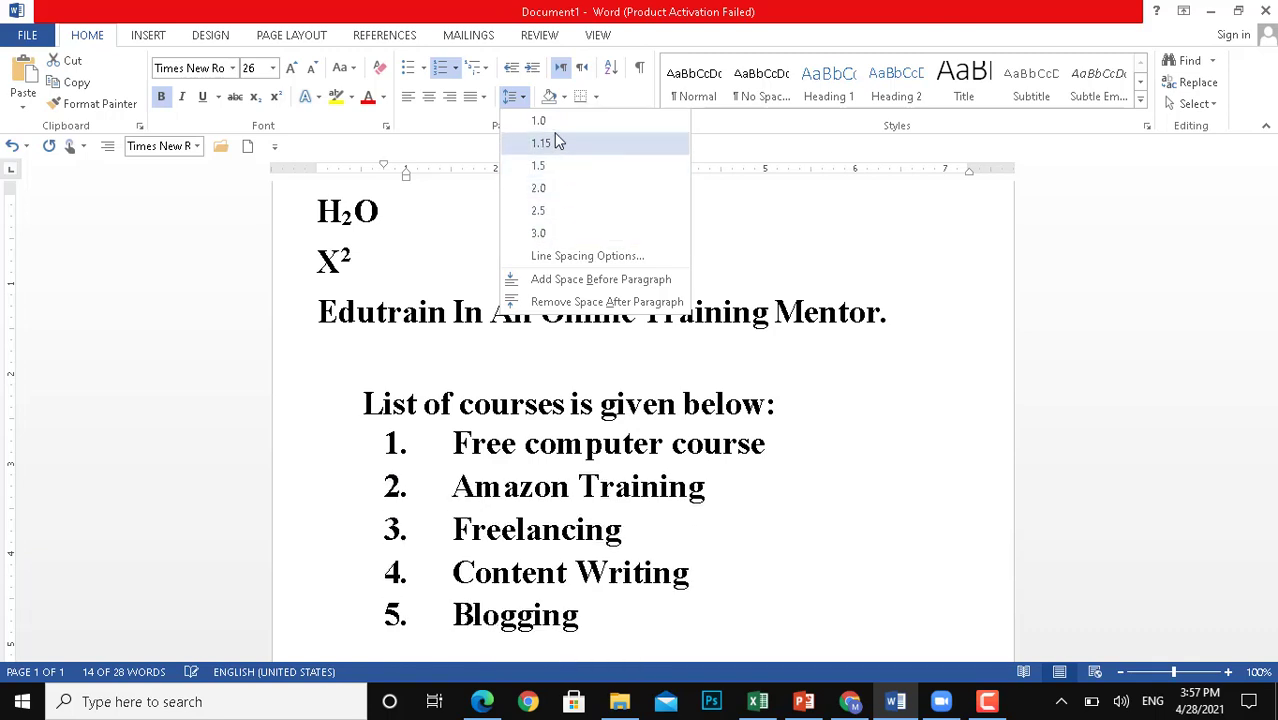
left_click(594, 259)
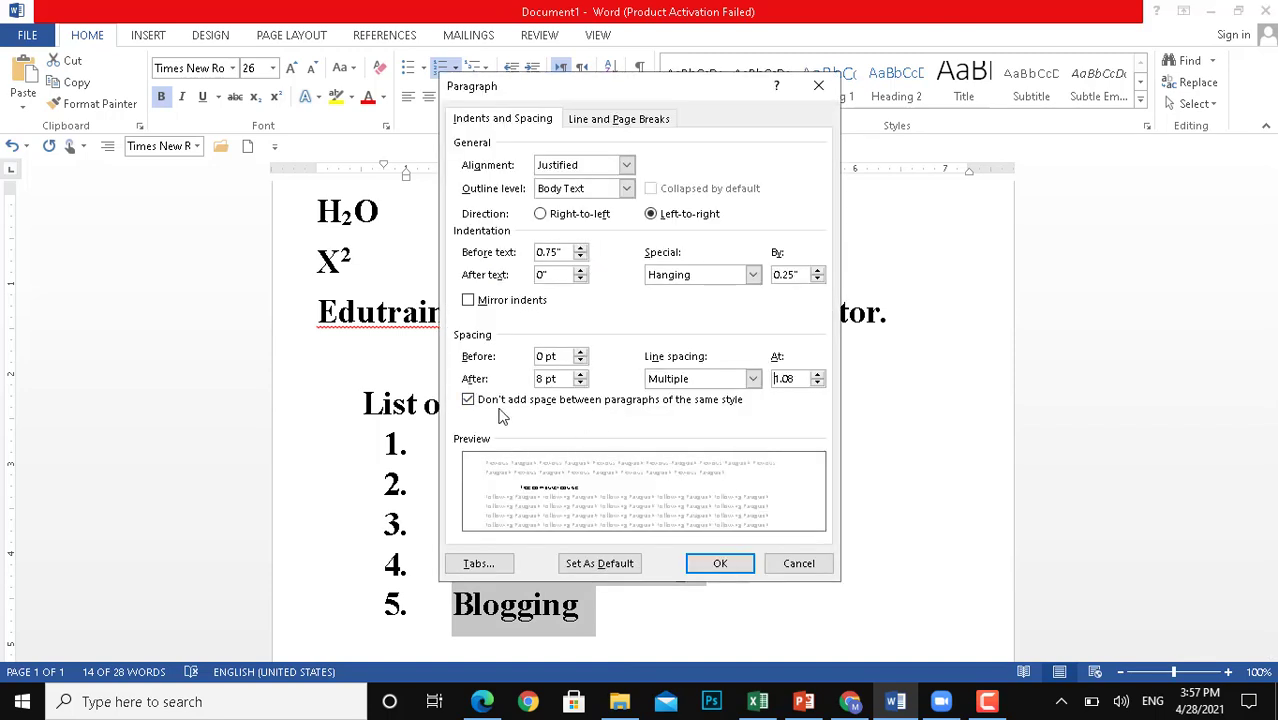
left_click(469, 400)
left_click(469, 400)
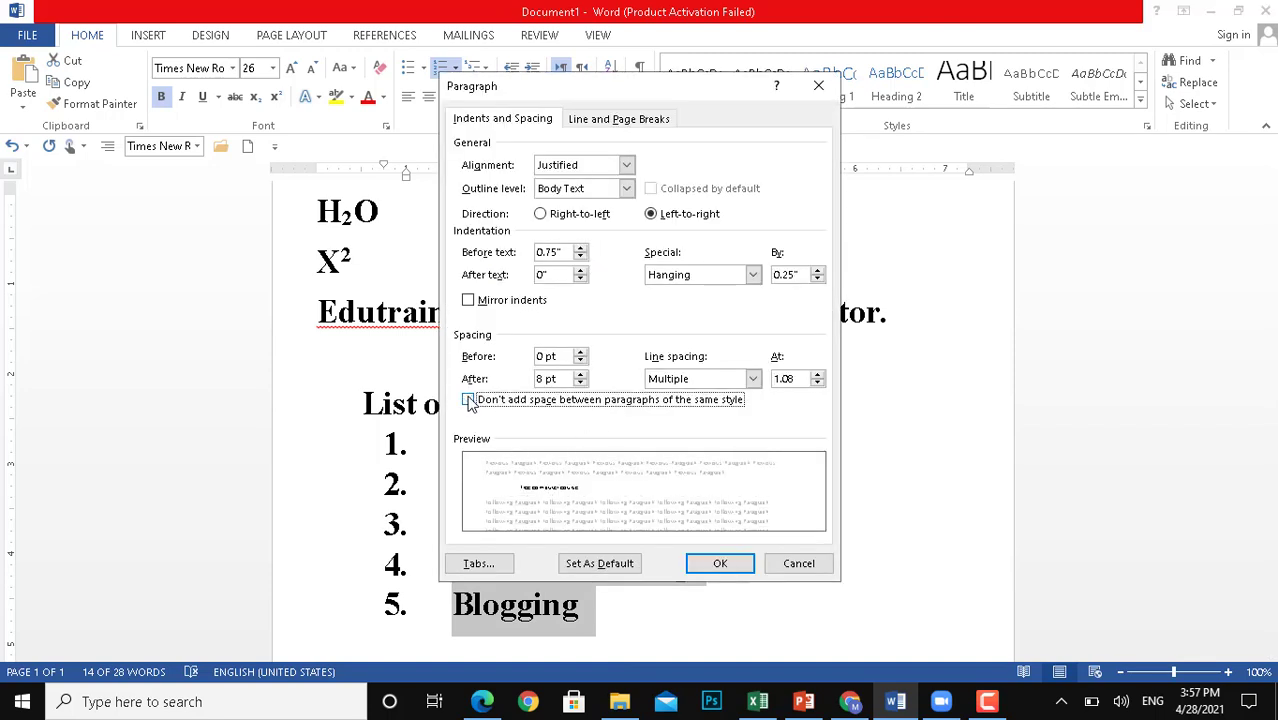
left_click(469, 400)
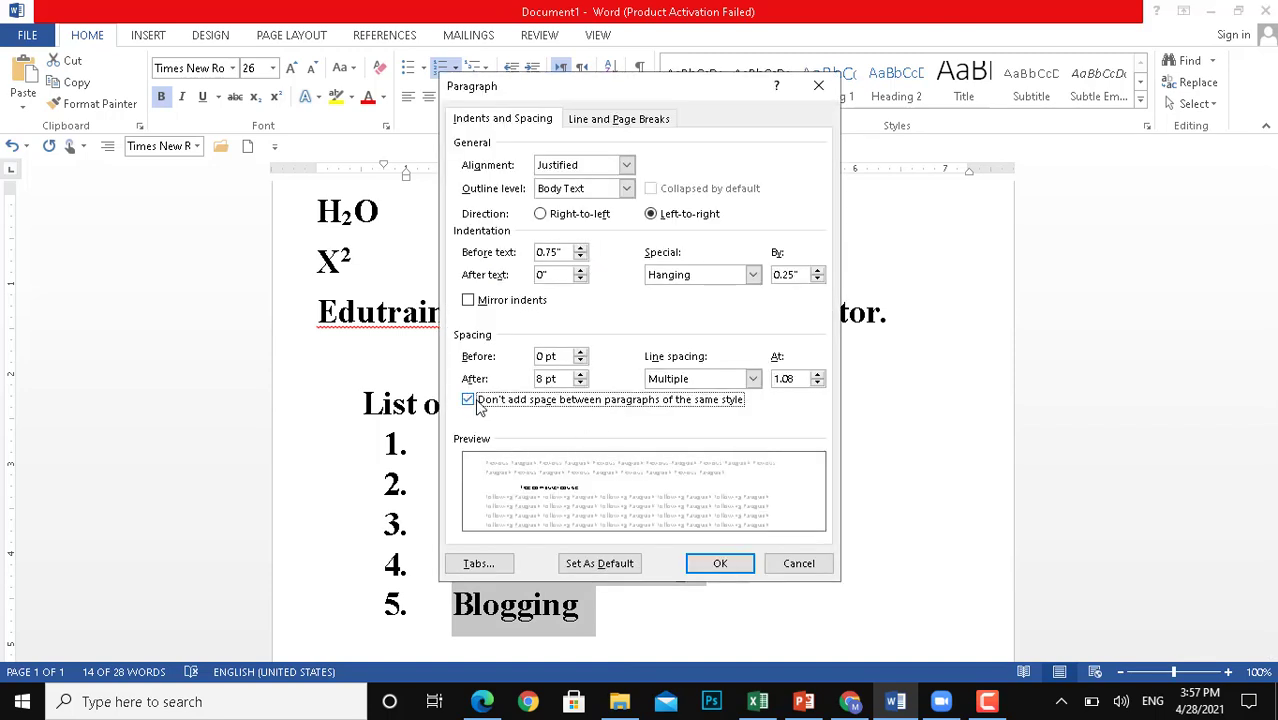
left_click(716, 564)
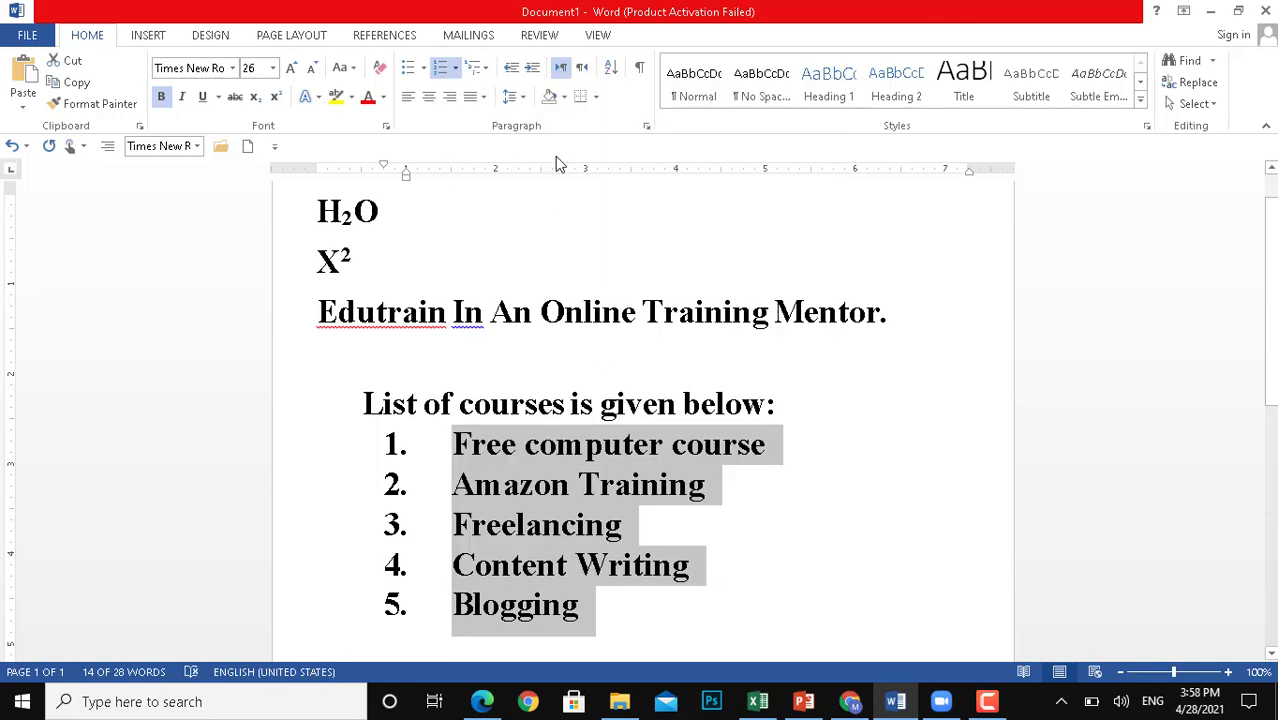
Preview dark blue shading and All Borders on the numbered course list without applying either
left_click(564, 97)
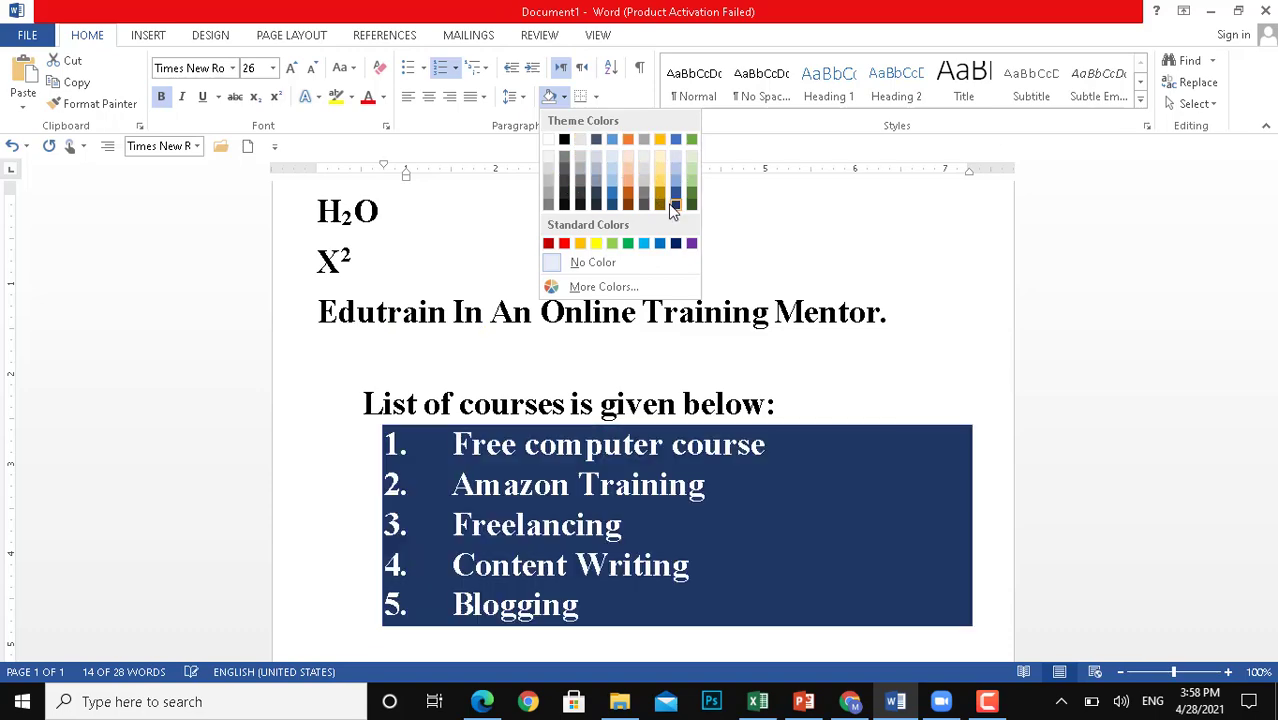
left_click(595, 97)
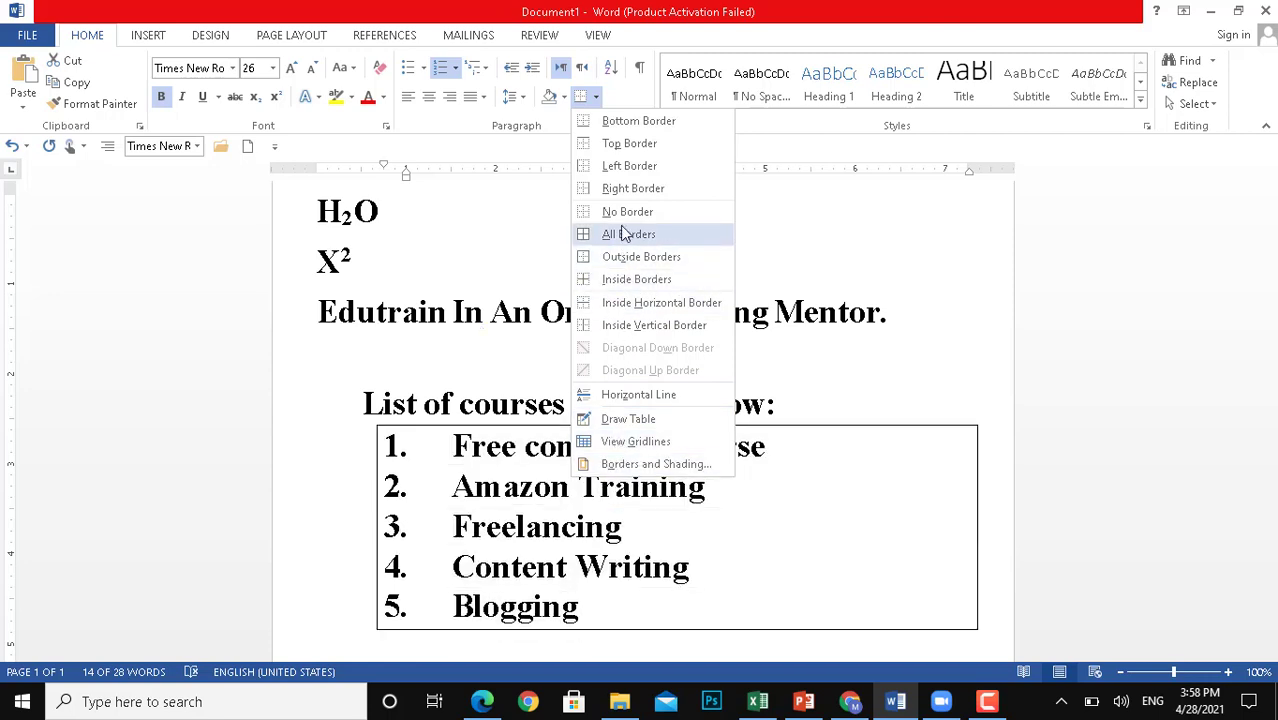
left_click(609, 75)
Sort the course list by paragraphs as text in ascending order and show the document's formatting marks
left_click(611, 72)
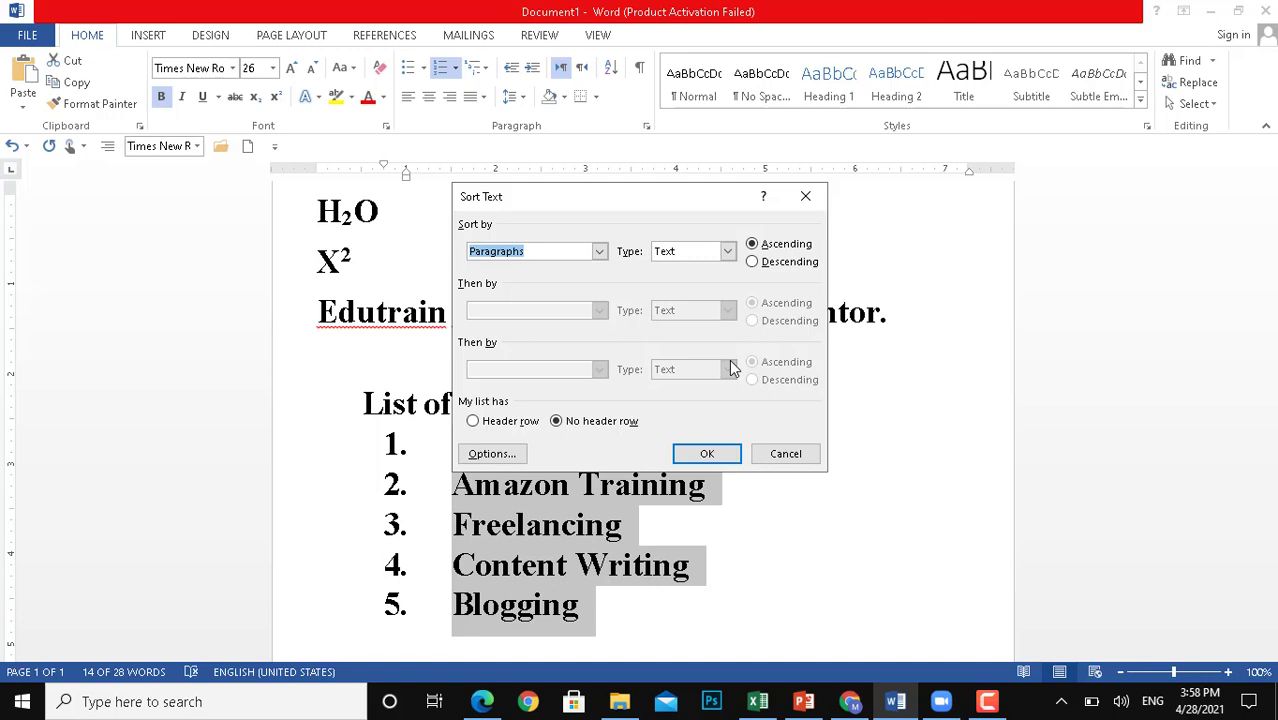
left_click(707, 454)
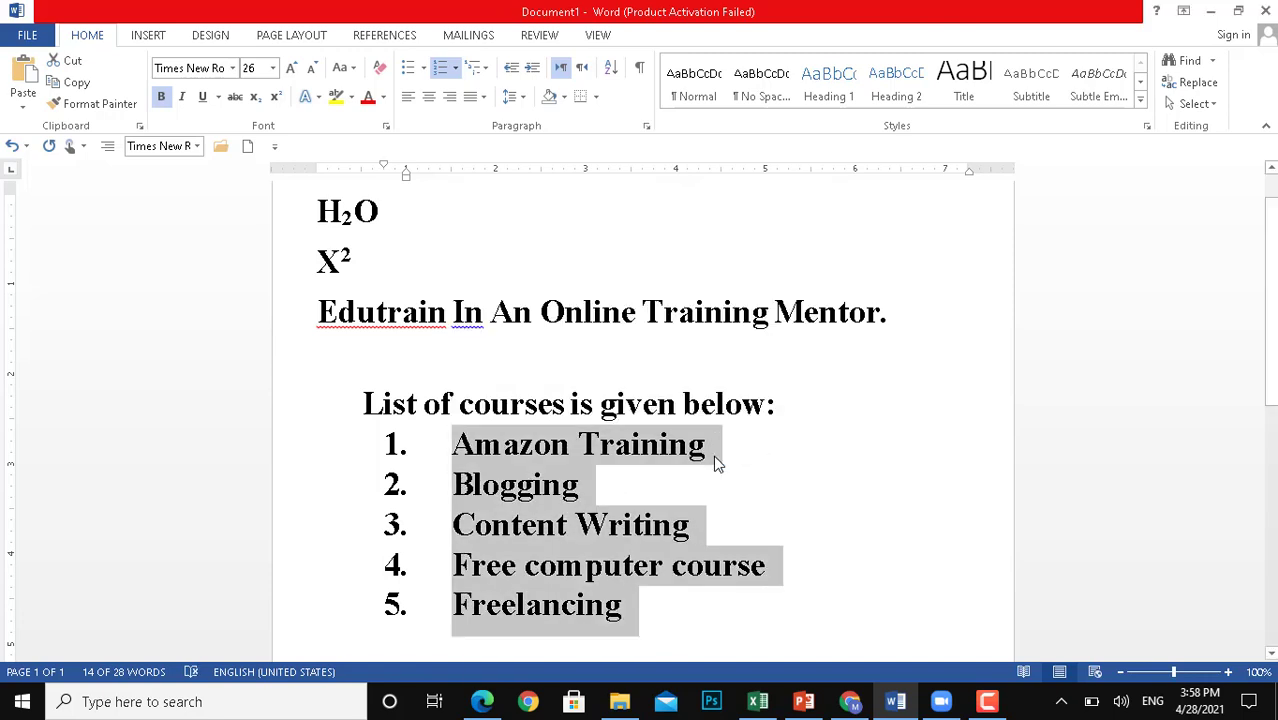
left_click(641, 68)
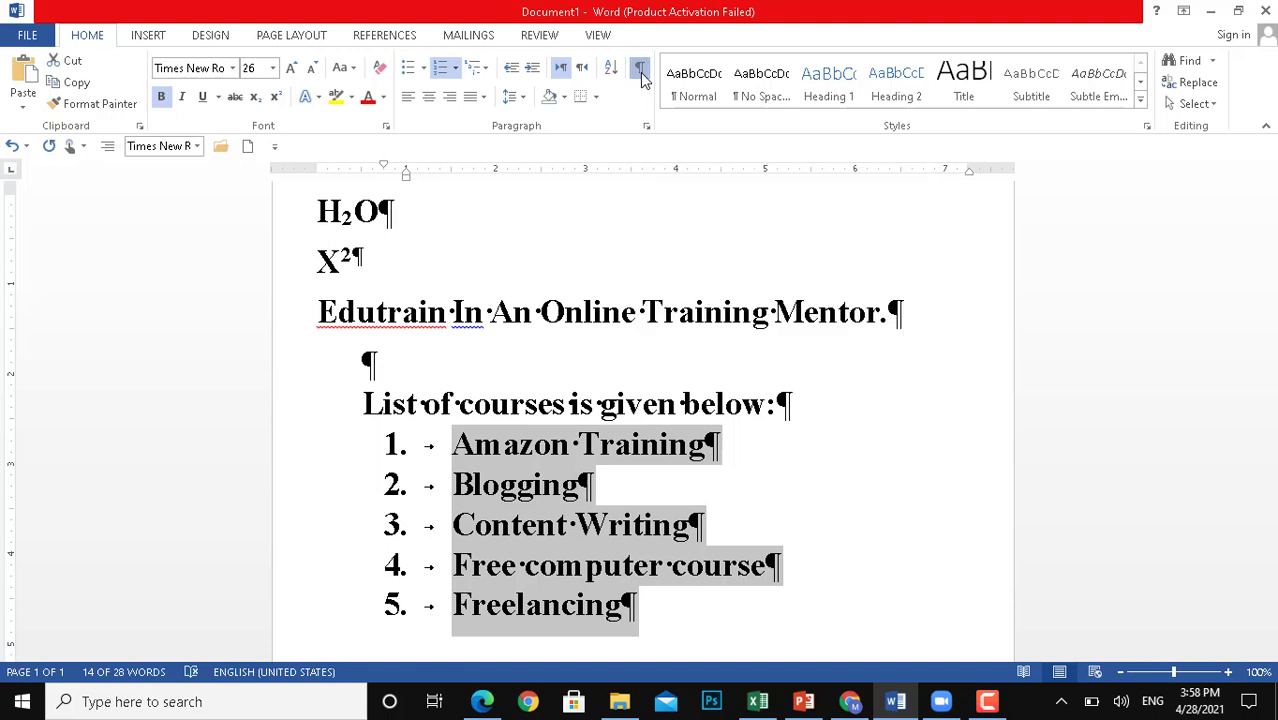
Hide the document's formatting marks, and look over the full style gallery and the Find options without choosing any
left_click(641, 74)
left_click(716, 88)
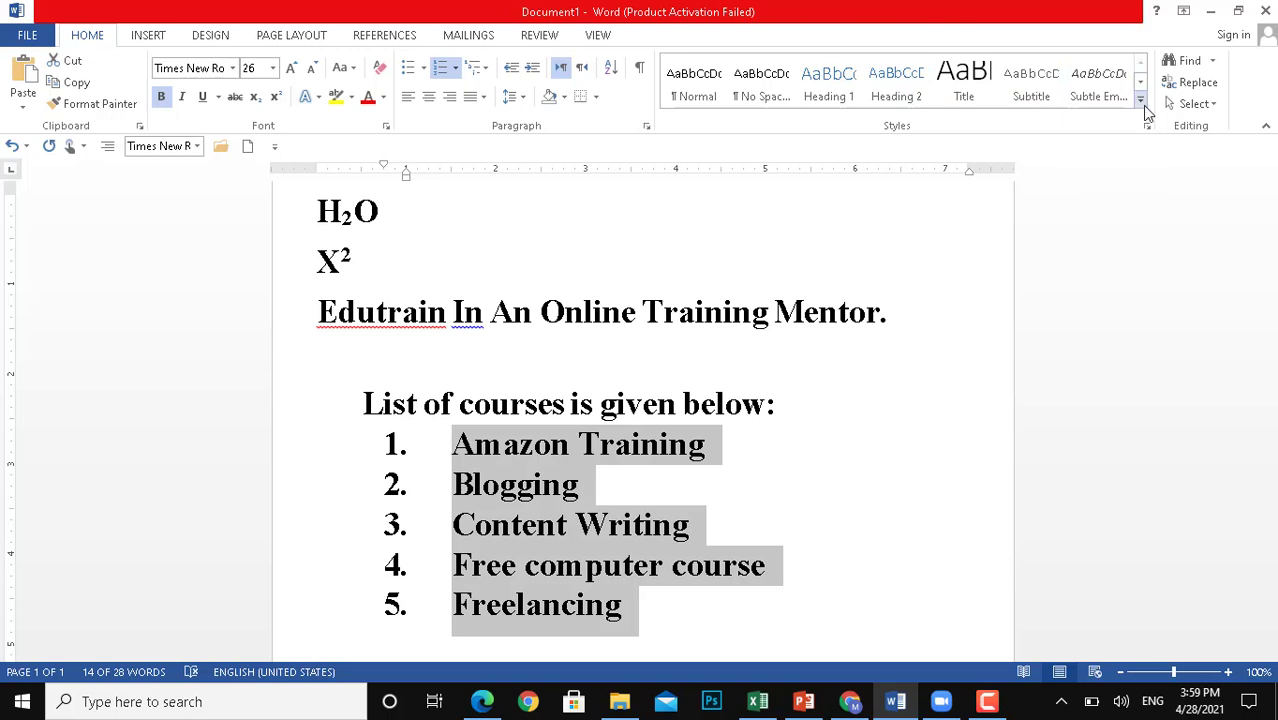
left_click(1141, 101)
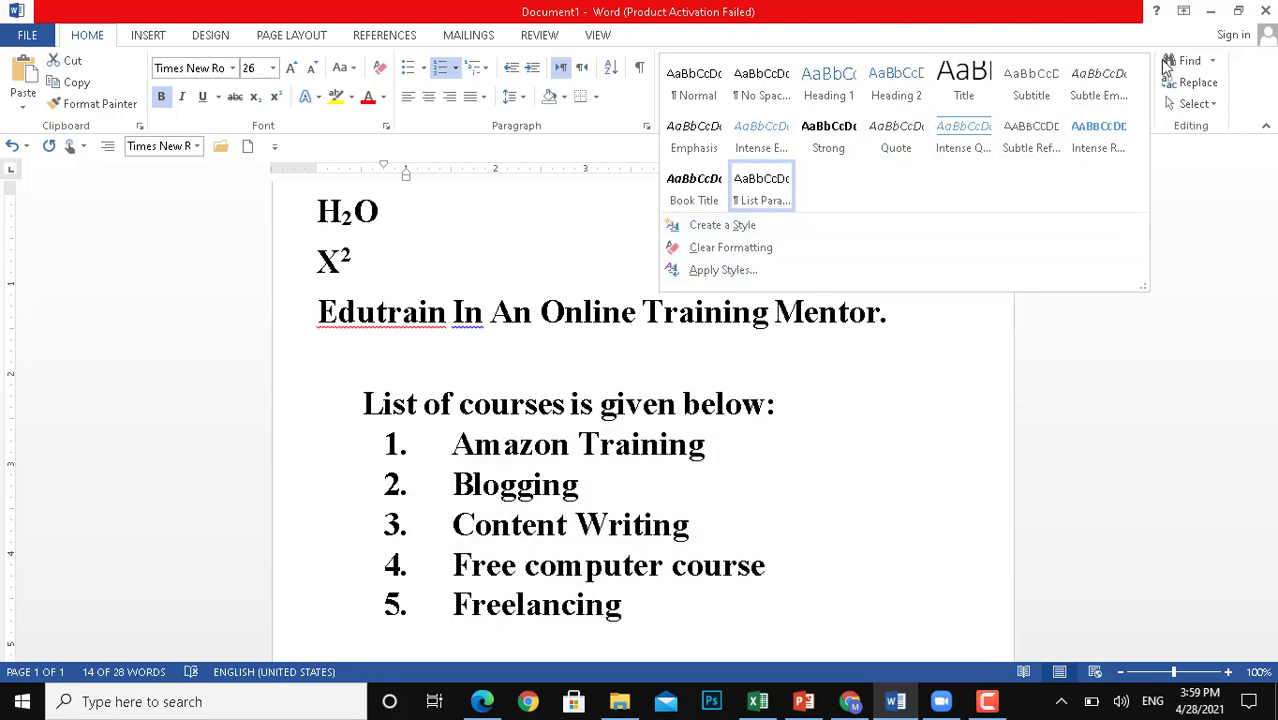
left_click(1211, 62)
left_click(1211, 62)
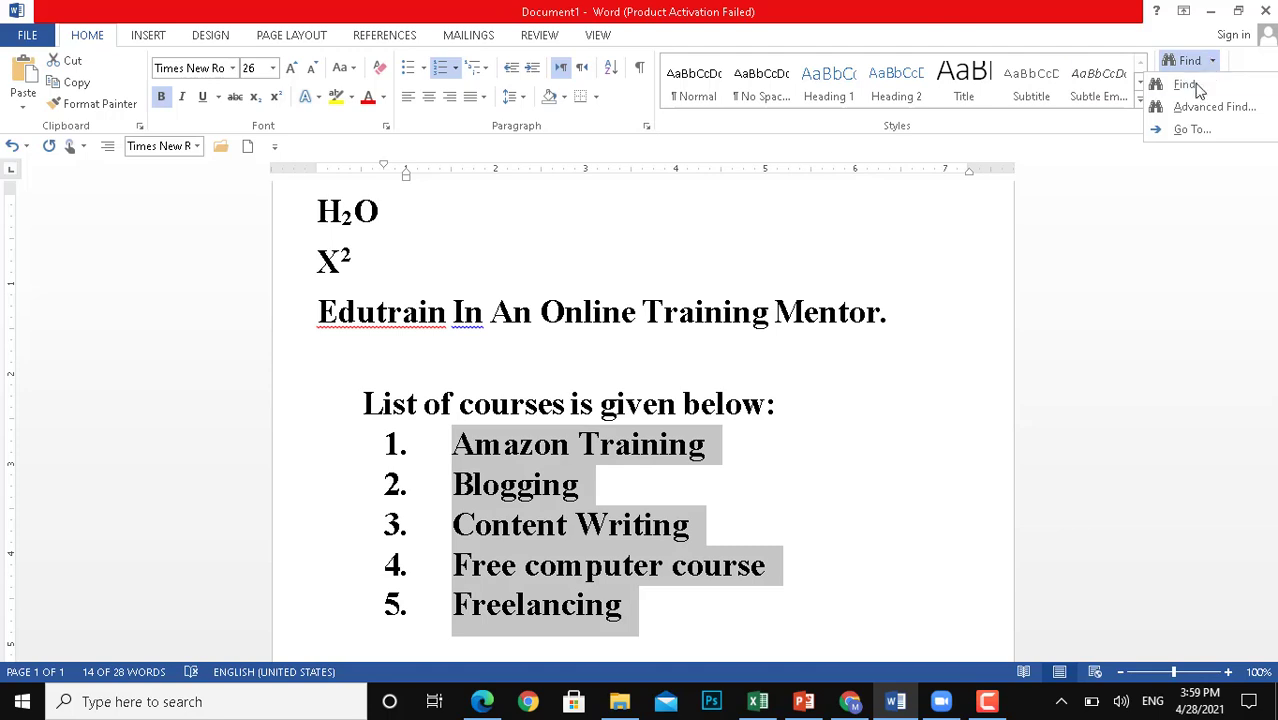
left_click(1203, 186)
Set up a find and replace that searches for "Freelancing" and replaces it with "Online earning"
left_click(1198, 83)
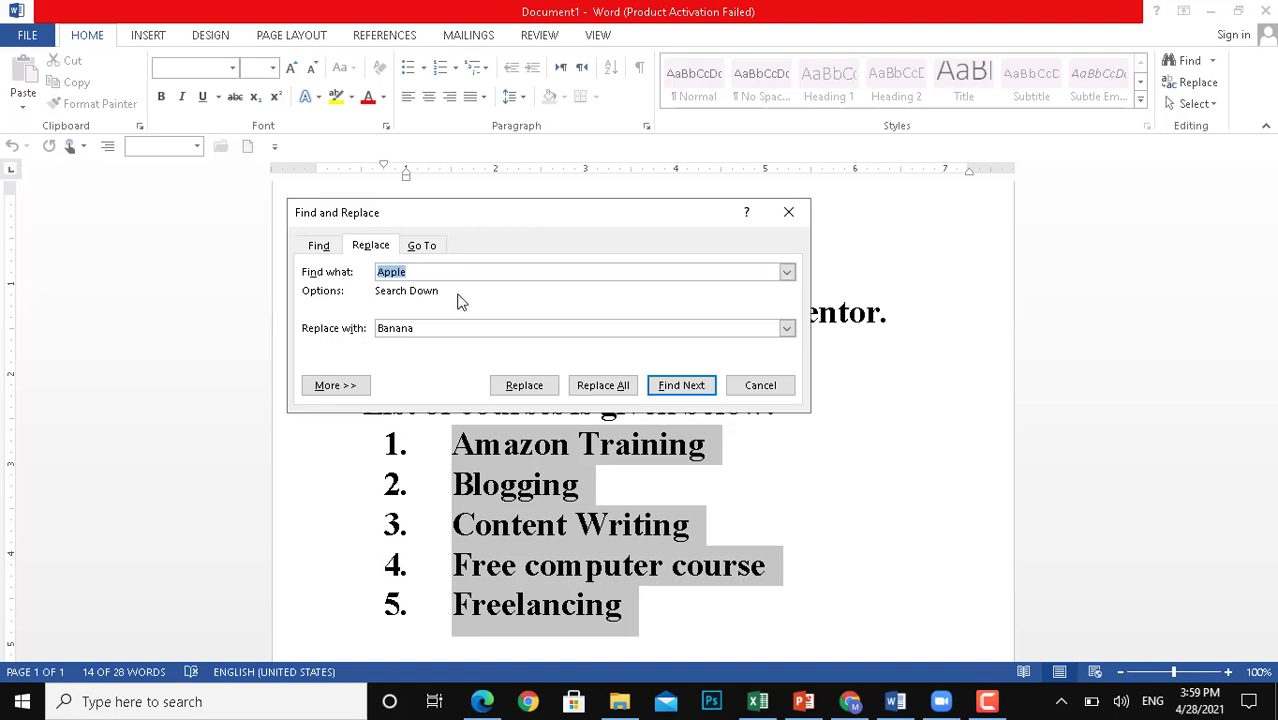
key("BackSpace")
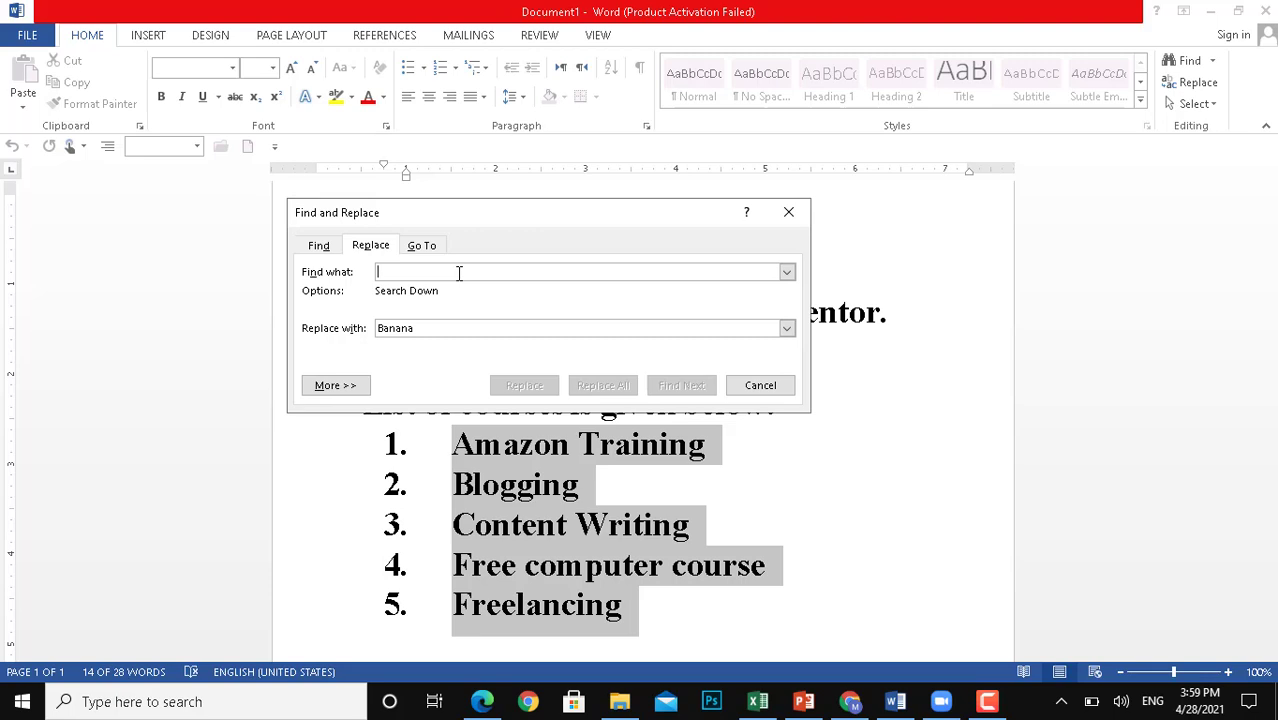
type("F")
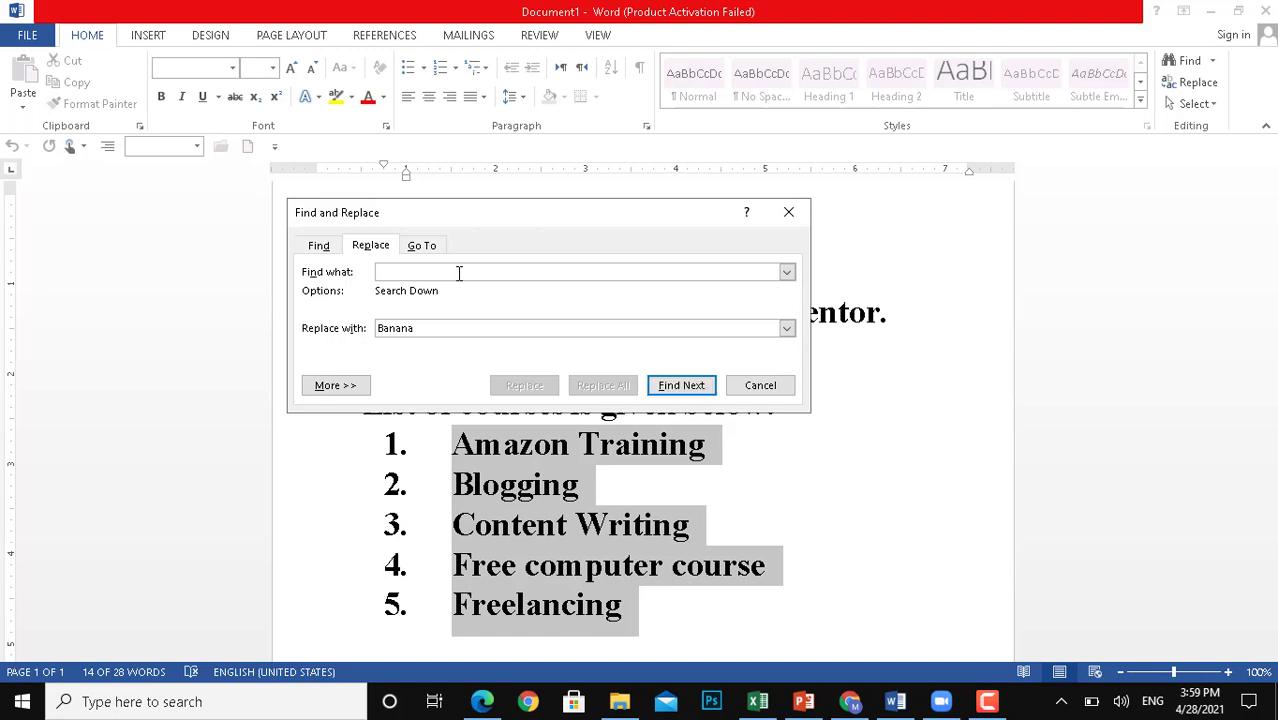
type("reel")
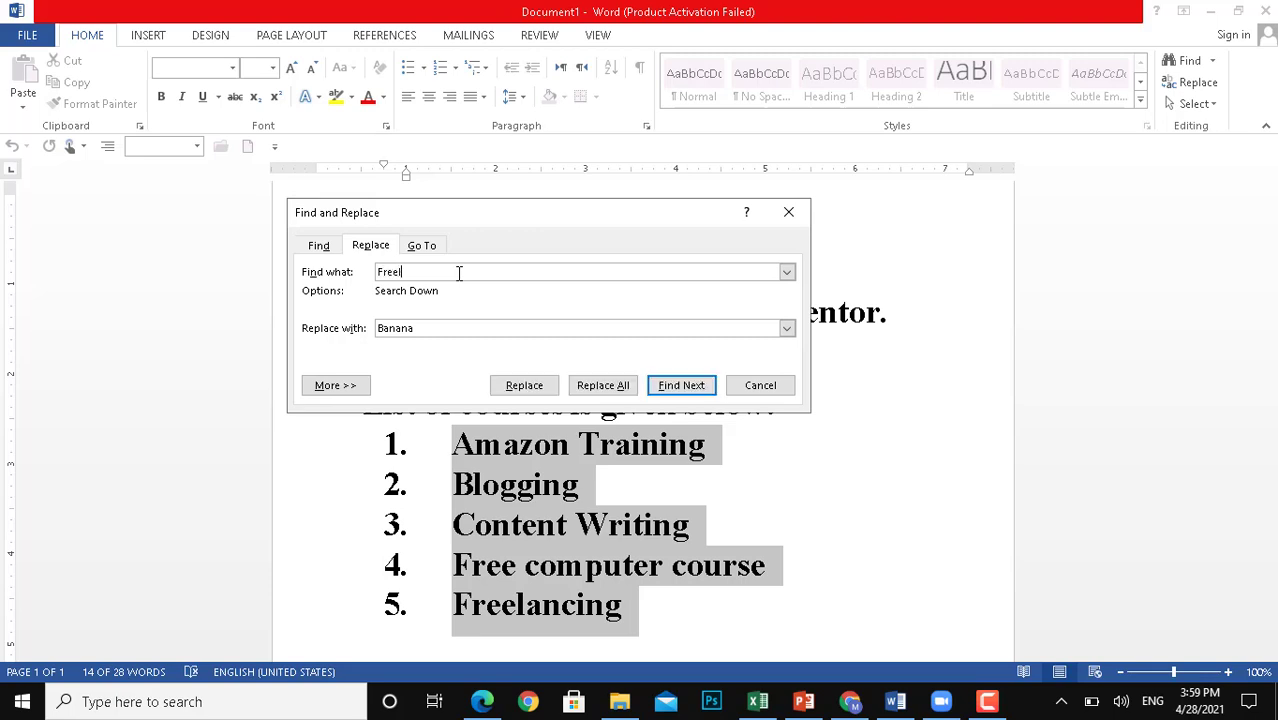
type("ancing")
left_click_drag(432, 328, 362, 330)
type("Online earnin")
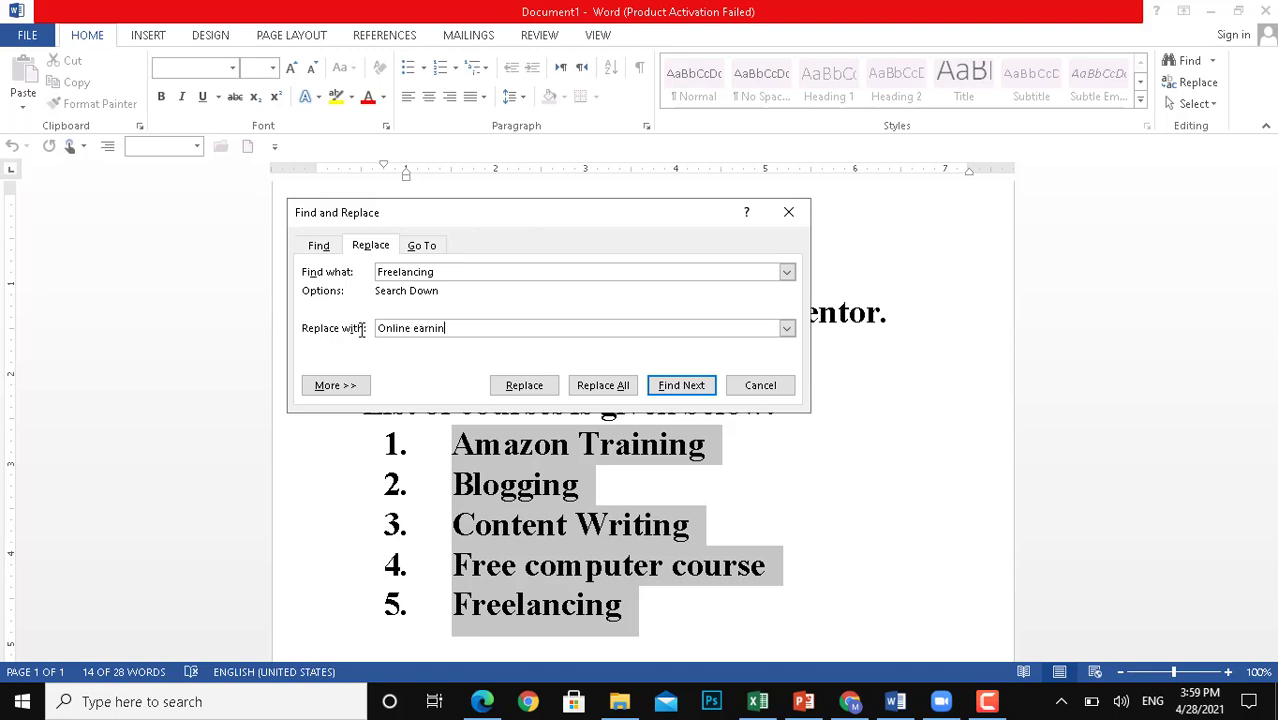
type("g")
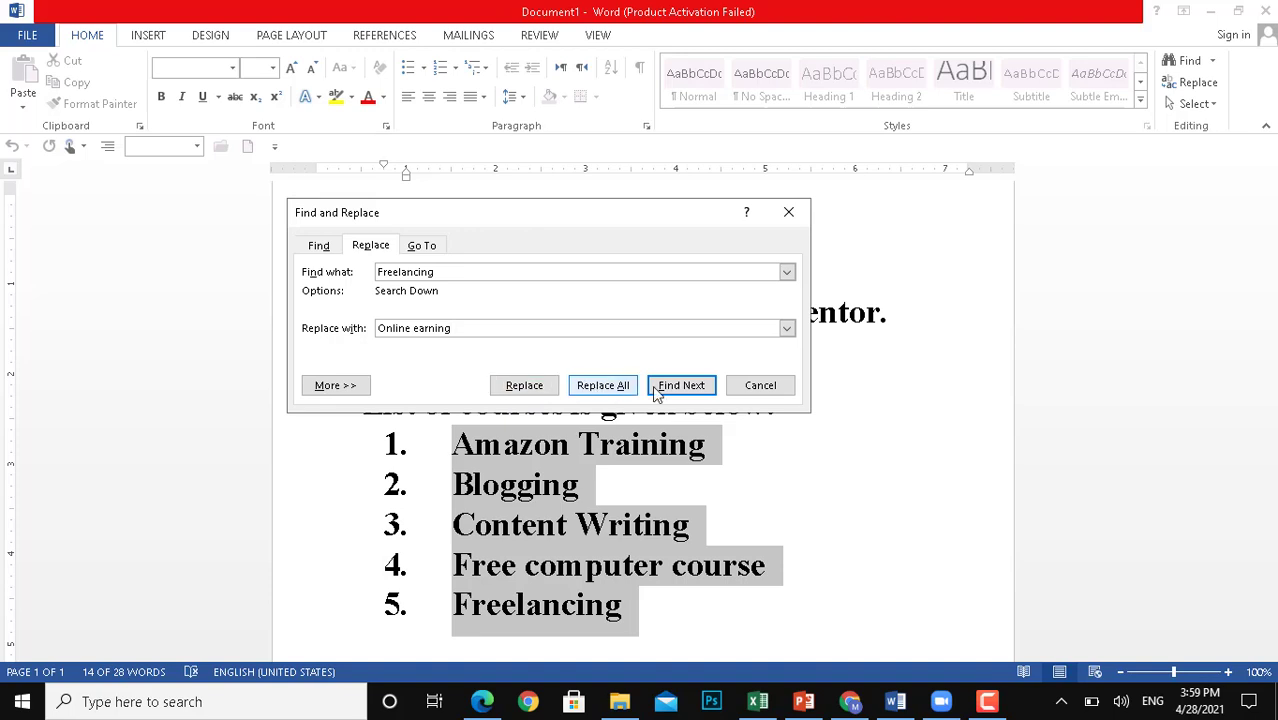
Replace "Freelancing" in the course list, continue the search through the rest of the document, and close Find and Replace
left_click(524, 386)
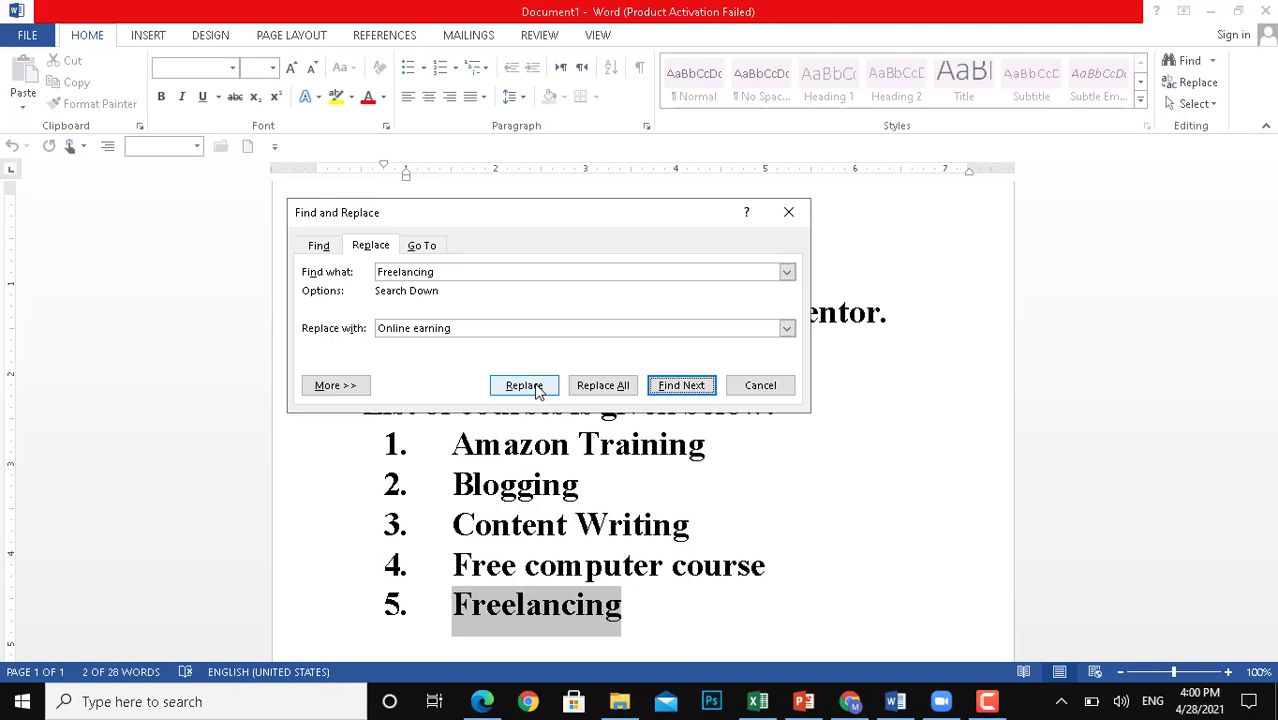
left_click(536, 389)
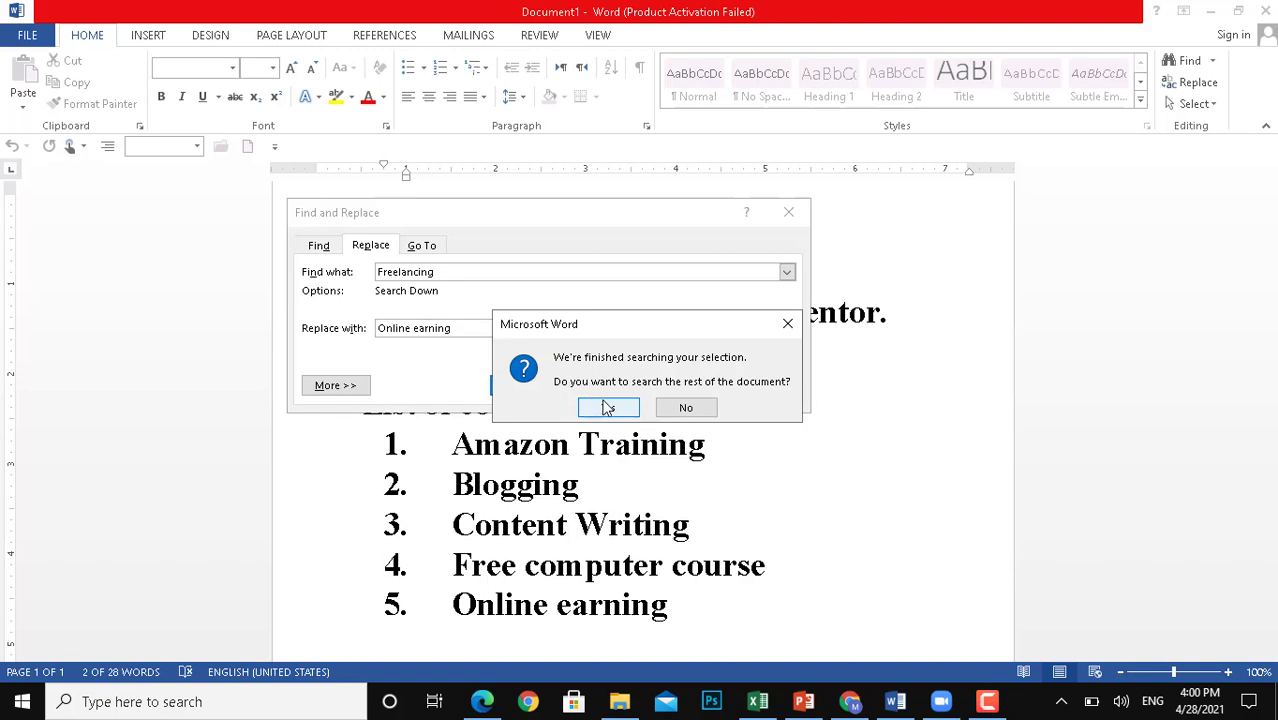
left_click(606, 408)
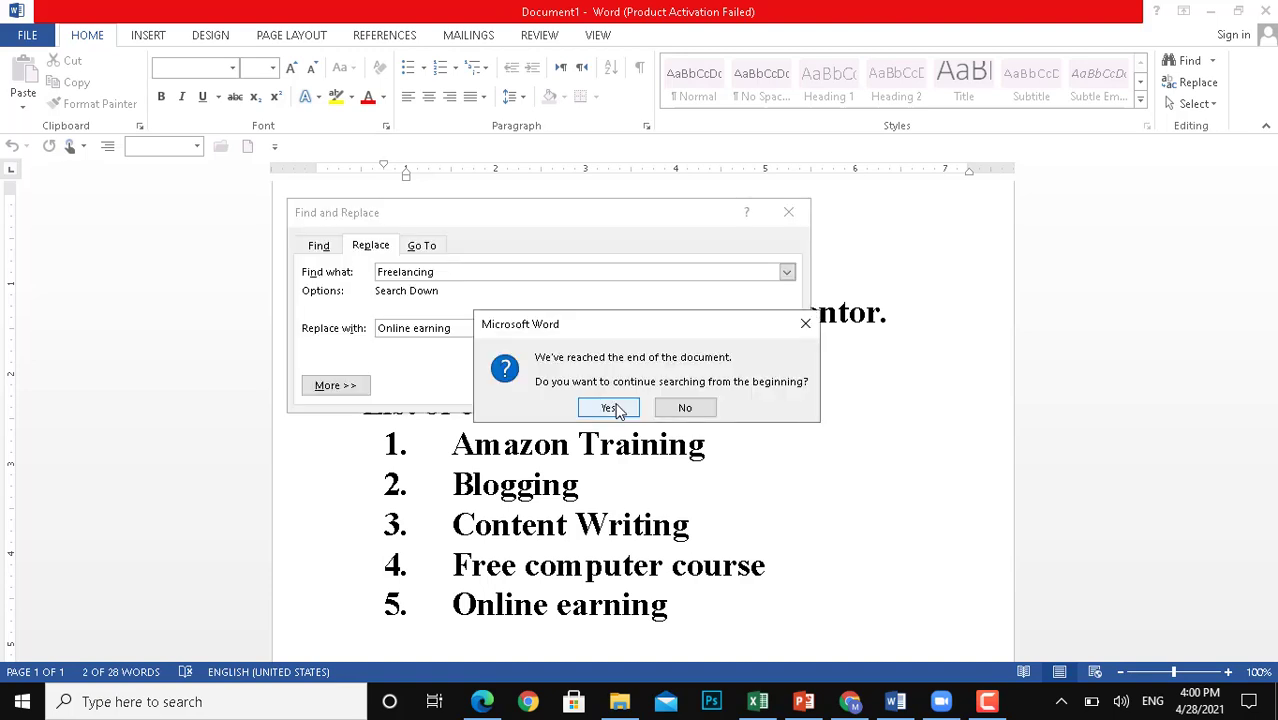
left_click(612, 410)
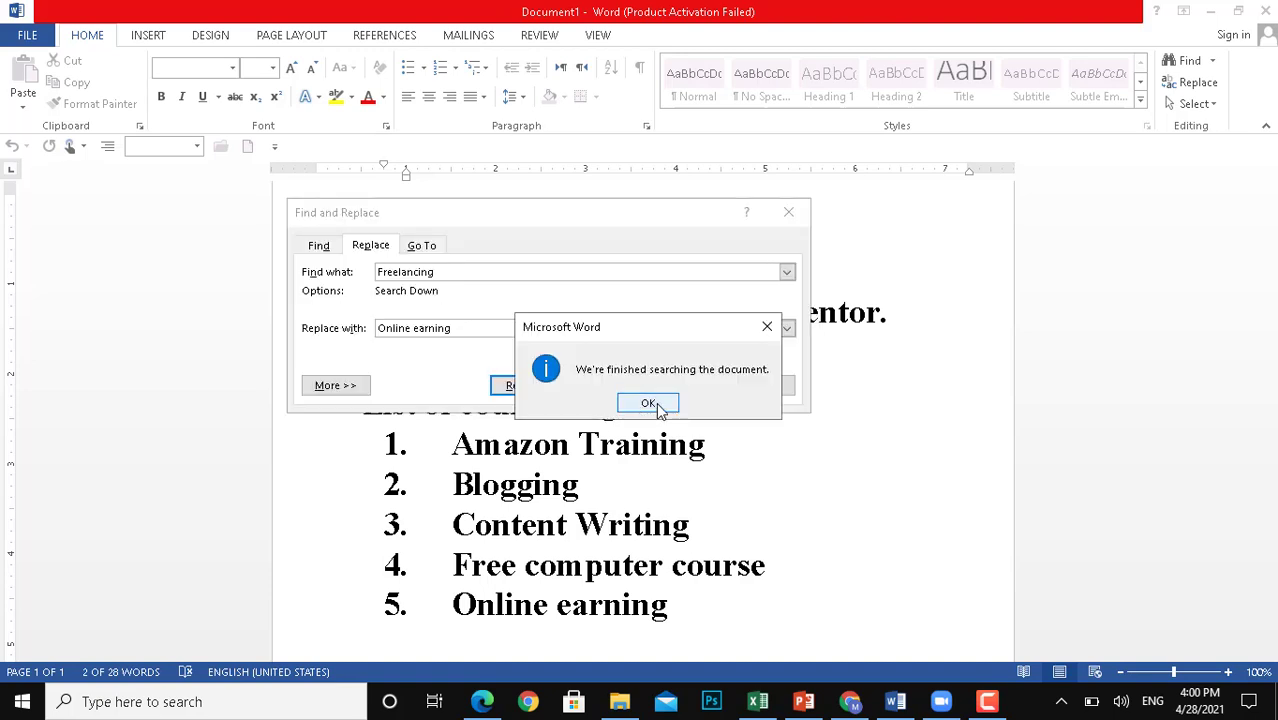
left_click(648, 403)
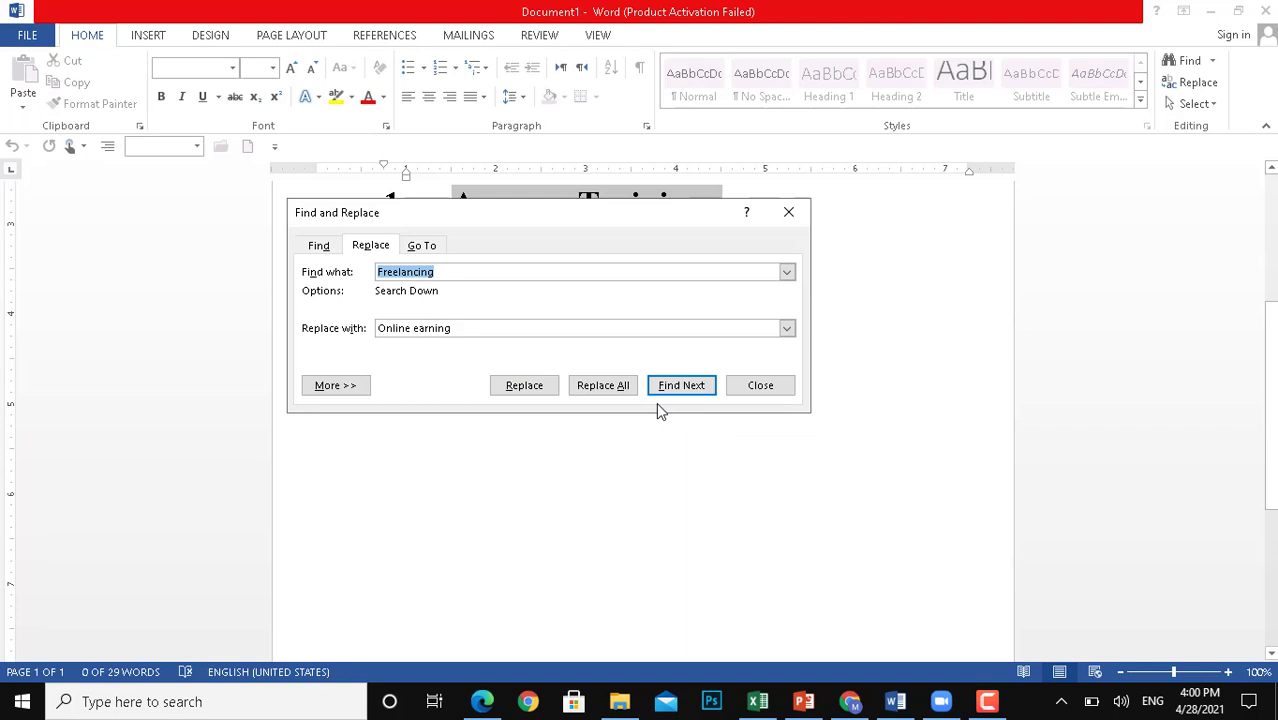
left_click(758, 386)
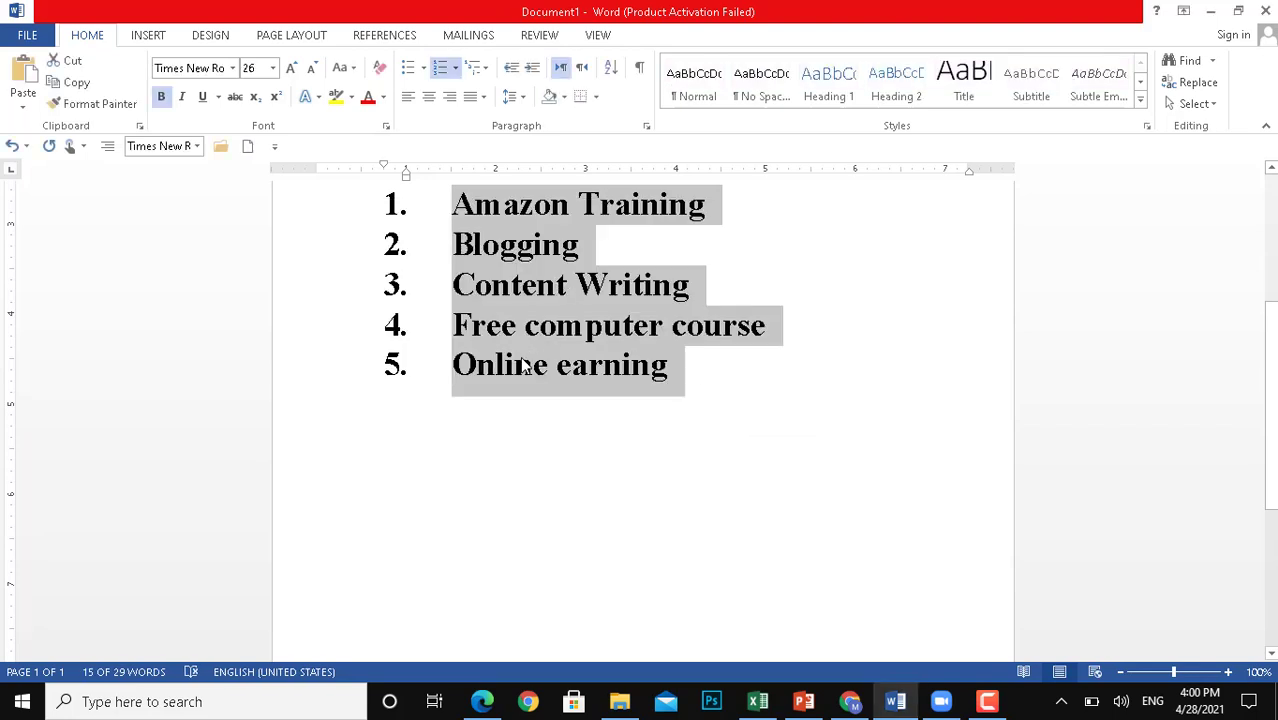
End the numbered list after "Online earning" and add blank unnumbered lines below it
scroll(620, 292, "up", 2)
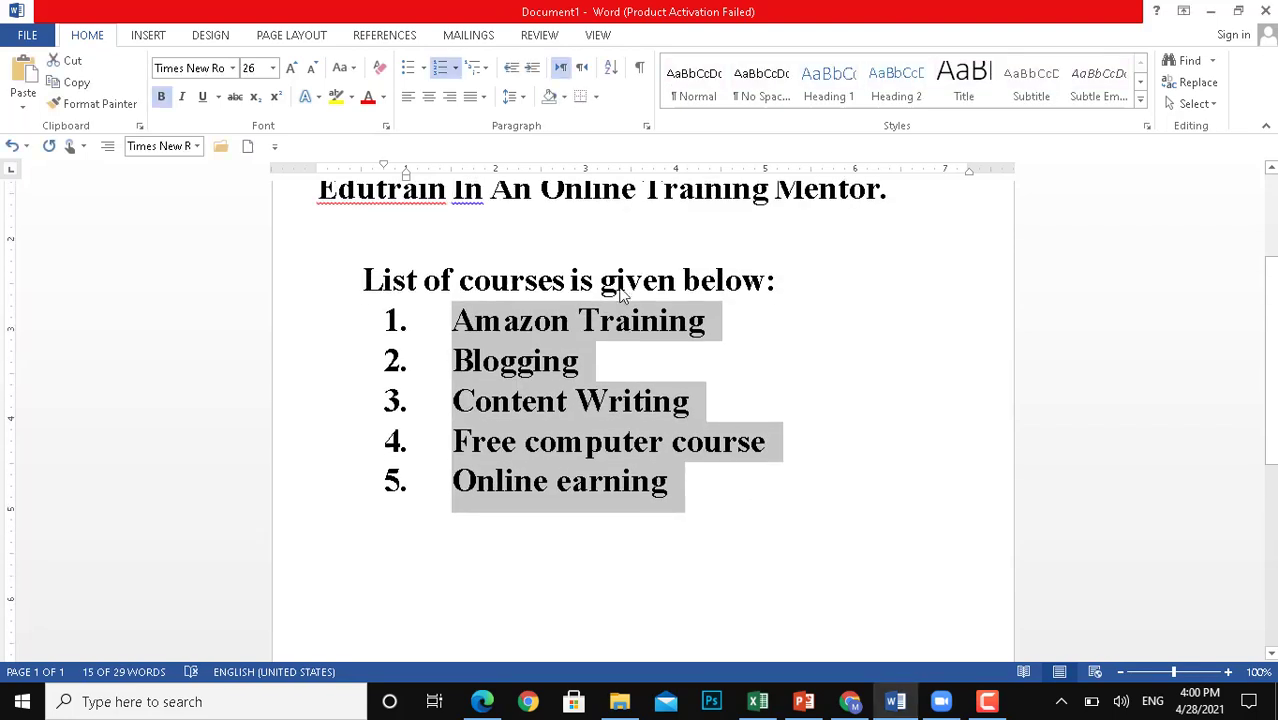
scroll(620, 295, "up", 1)
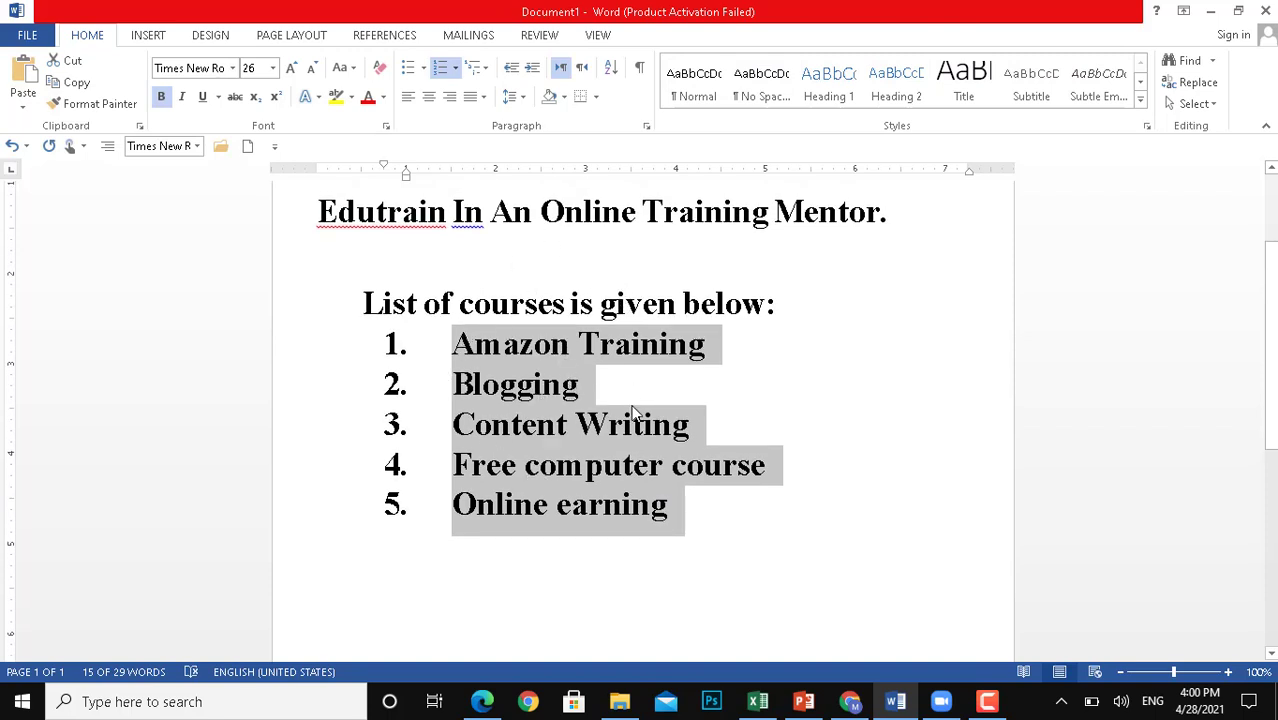
scroll(633, 414, "down", 2)
scroll(633, 414, "up", 1)
scroll(633, 414, "down", 3)
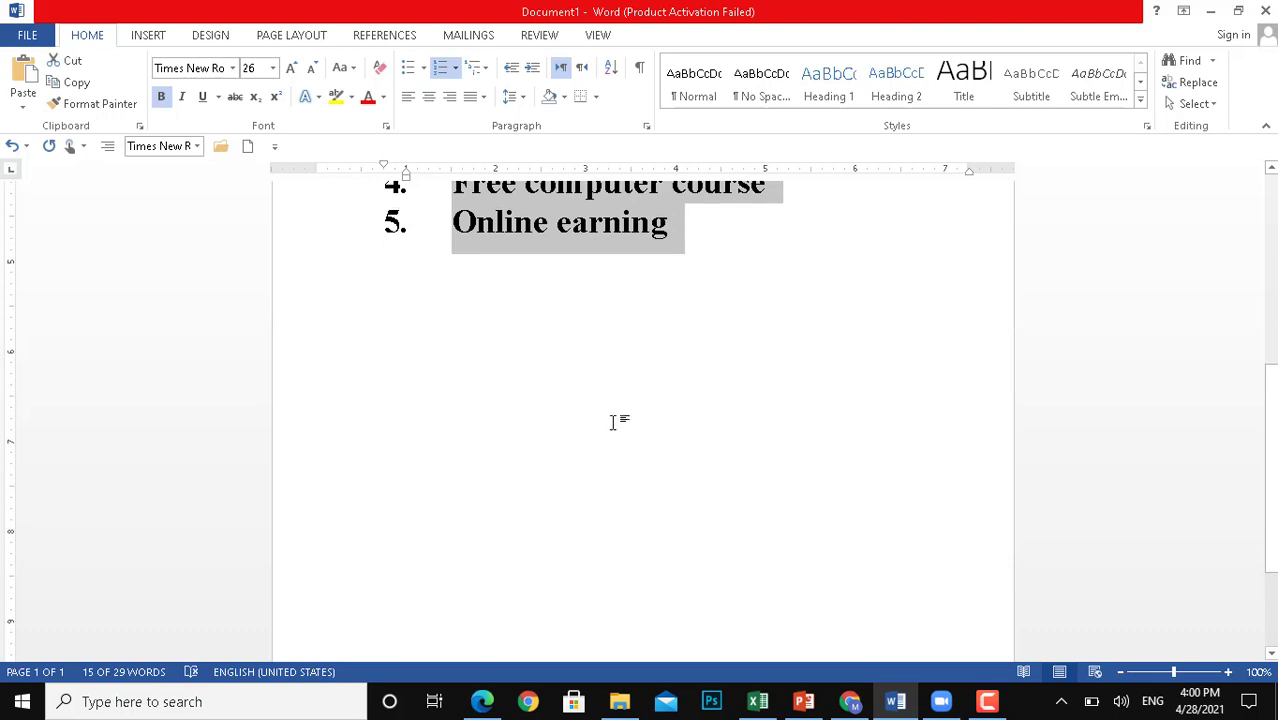
left_click(656, 306)
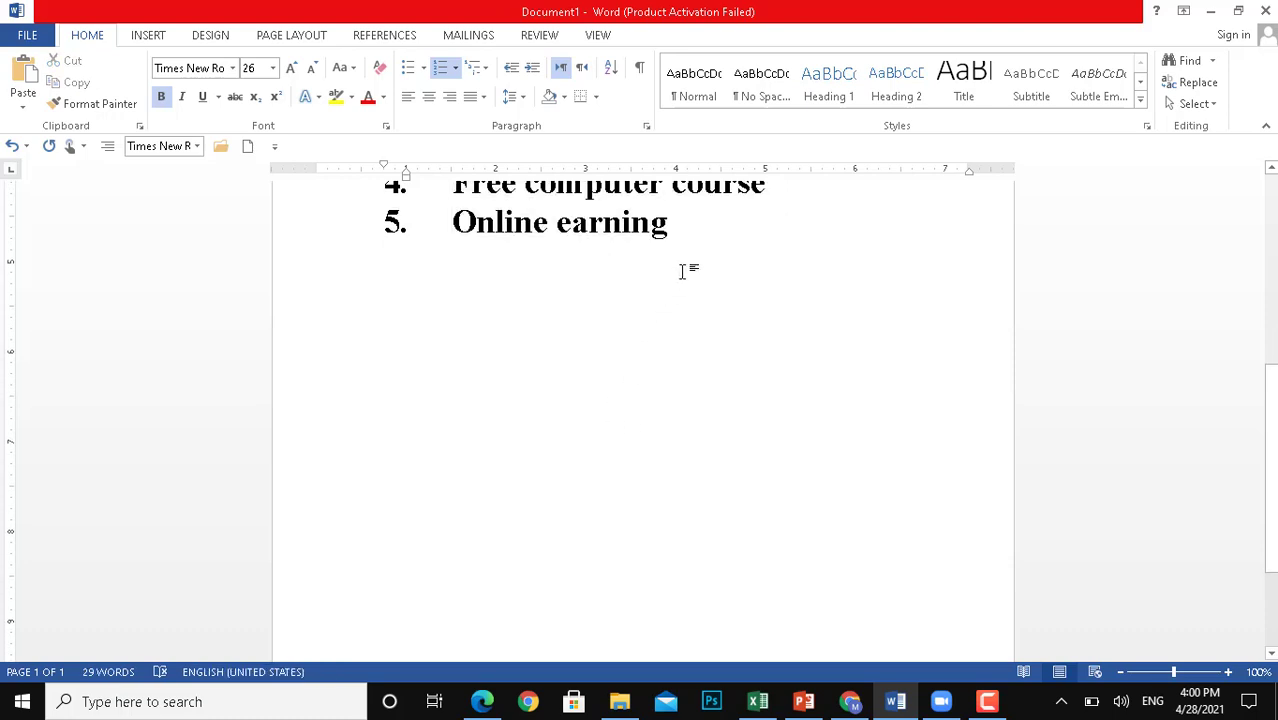
key("Return")
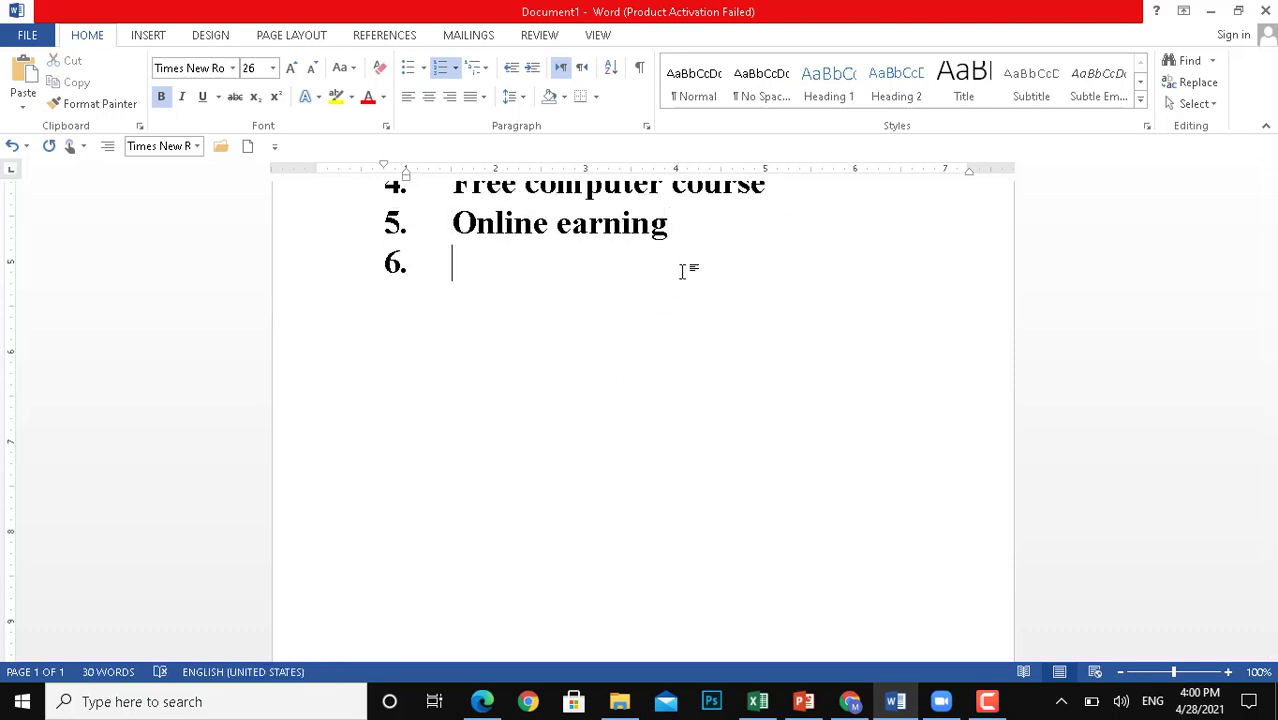
key("Return")
key("BackSpace")
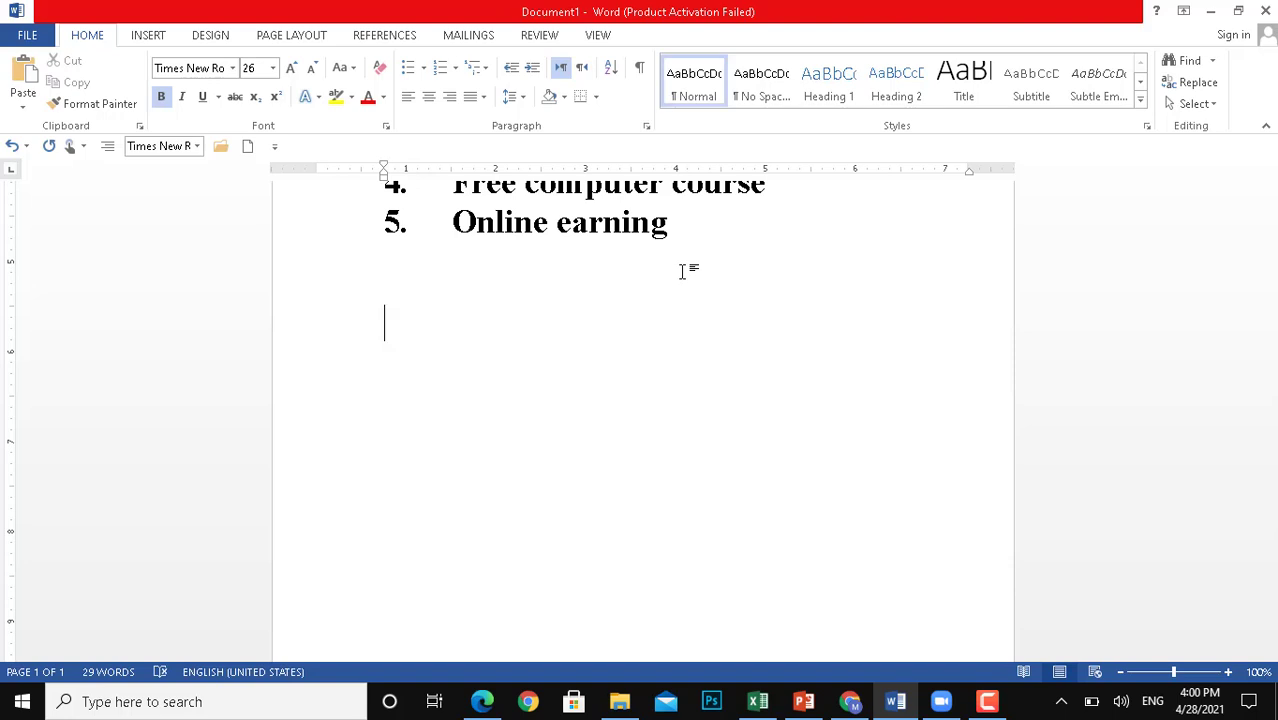
key("Return")
key("Return")
Write the closing line "Thanks for your watching" and begin a second line with "Like , Share and S"
type("Thanks ")
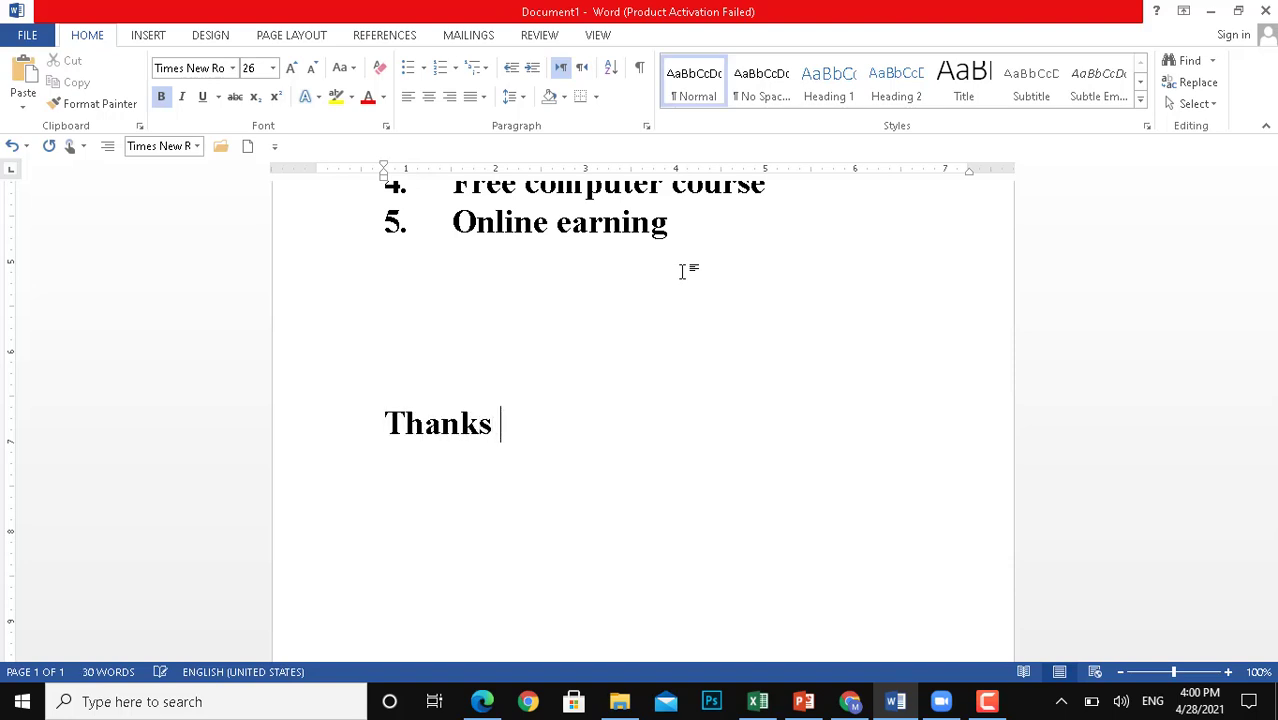
type("for y")
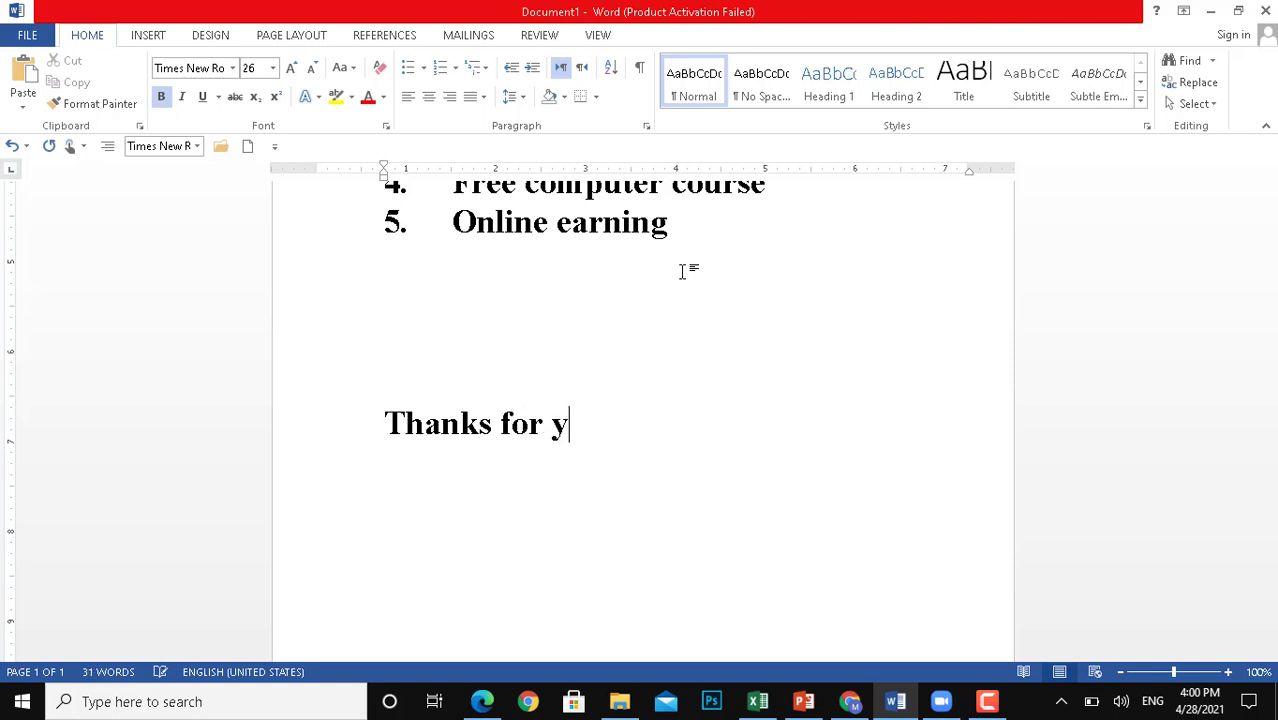
type("our w")
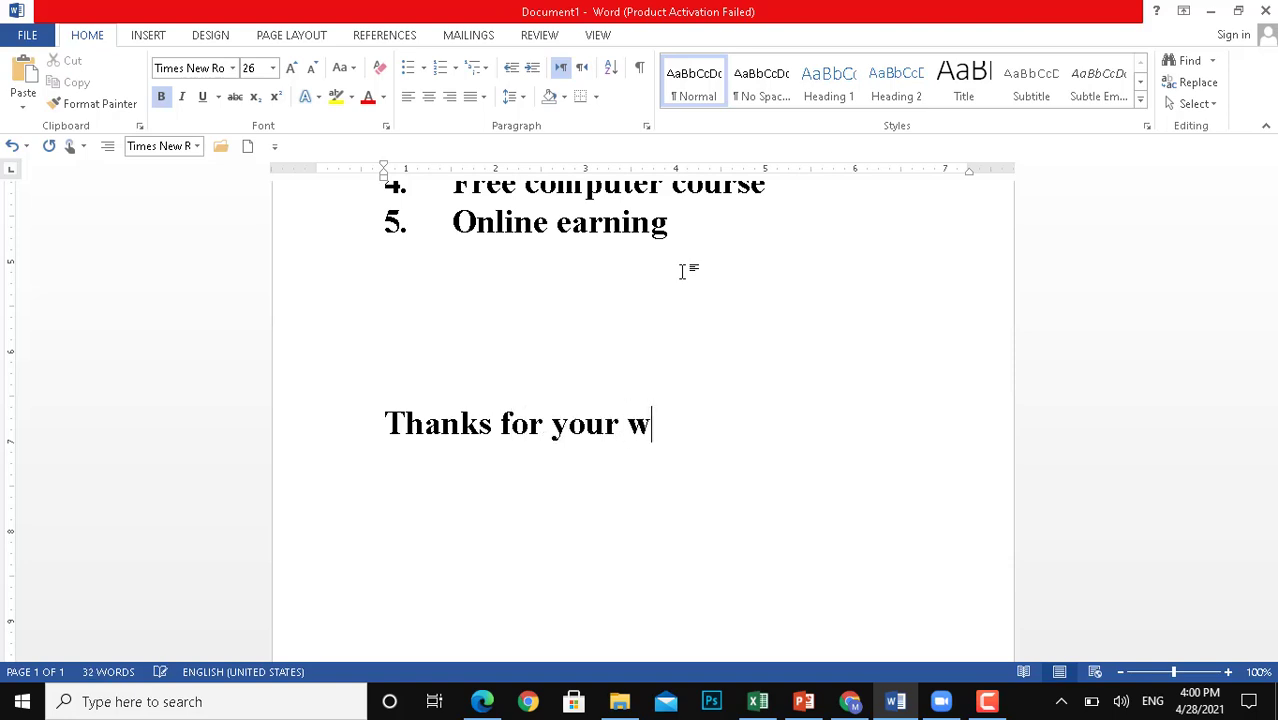
type("atching")
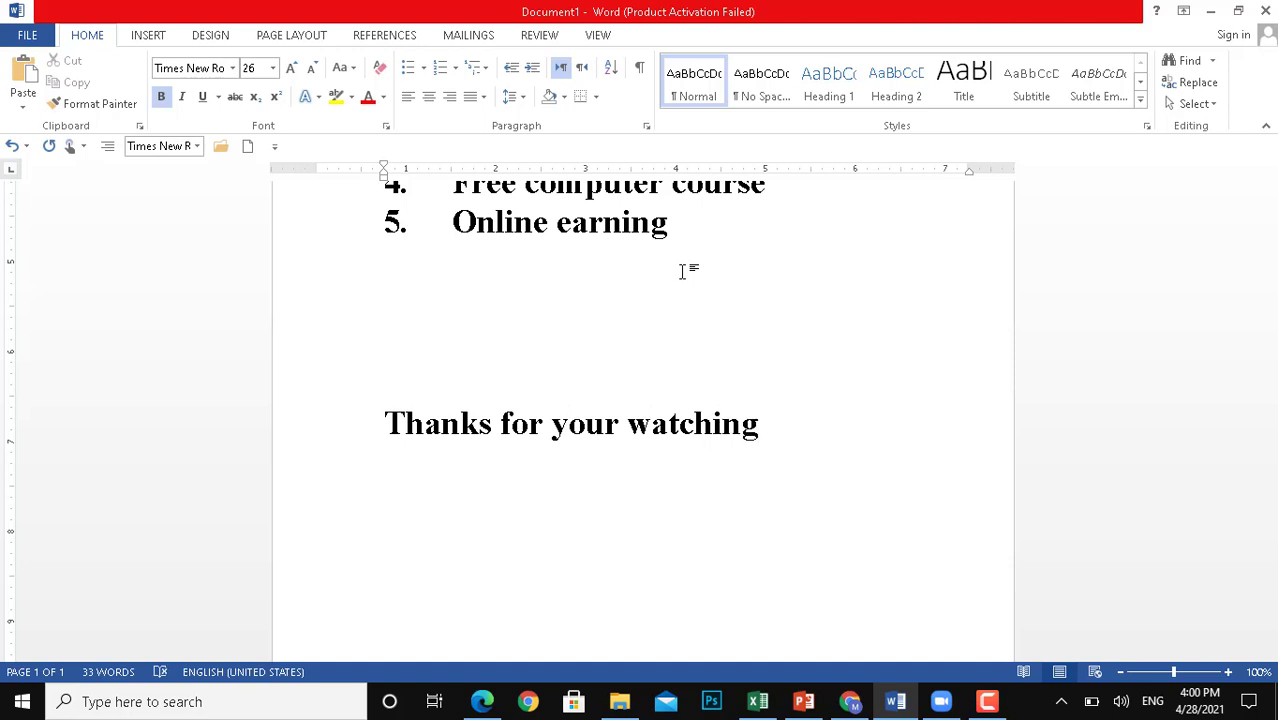
key("Return")
type("Like")
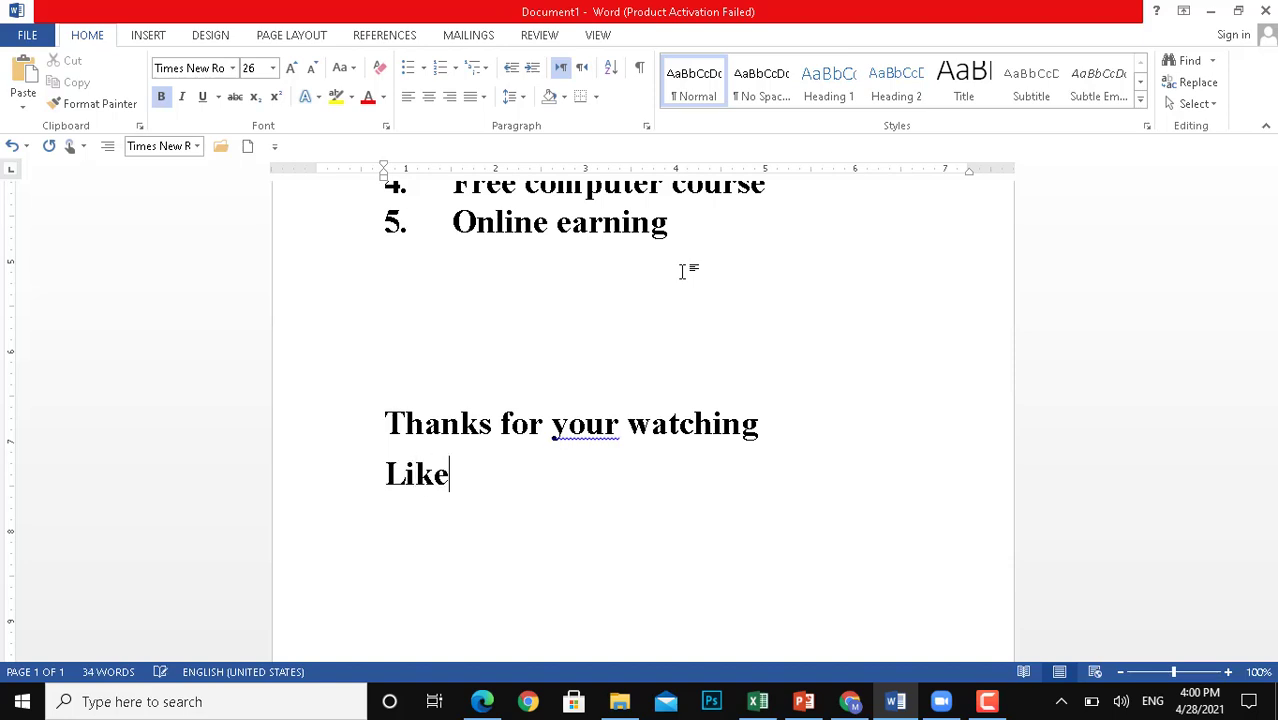
type("  , Share ")
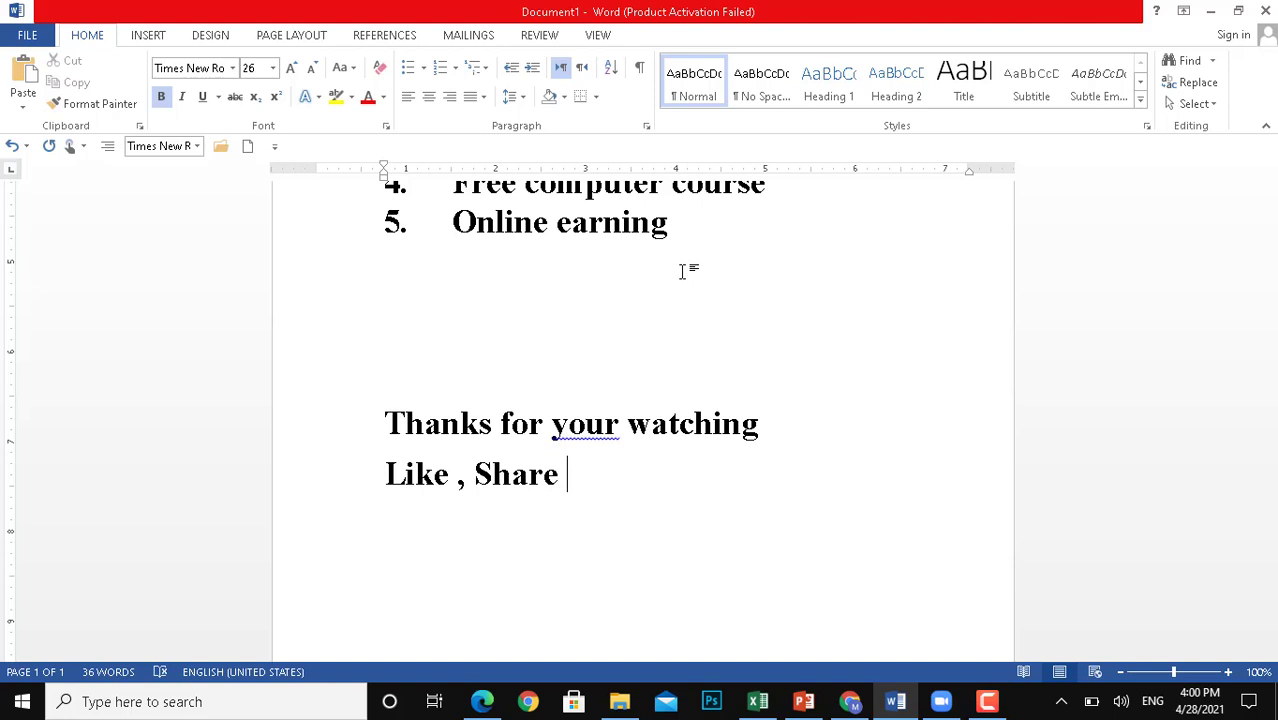
type("and S")
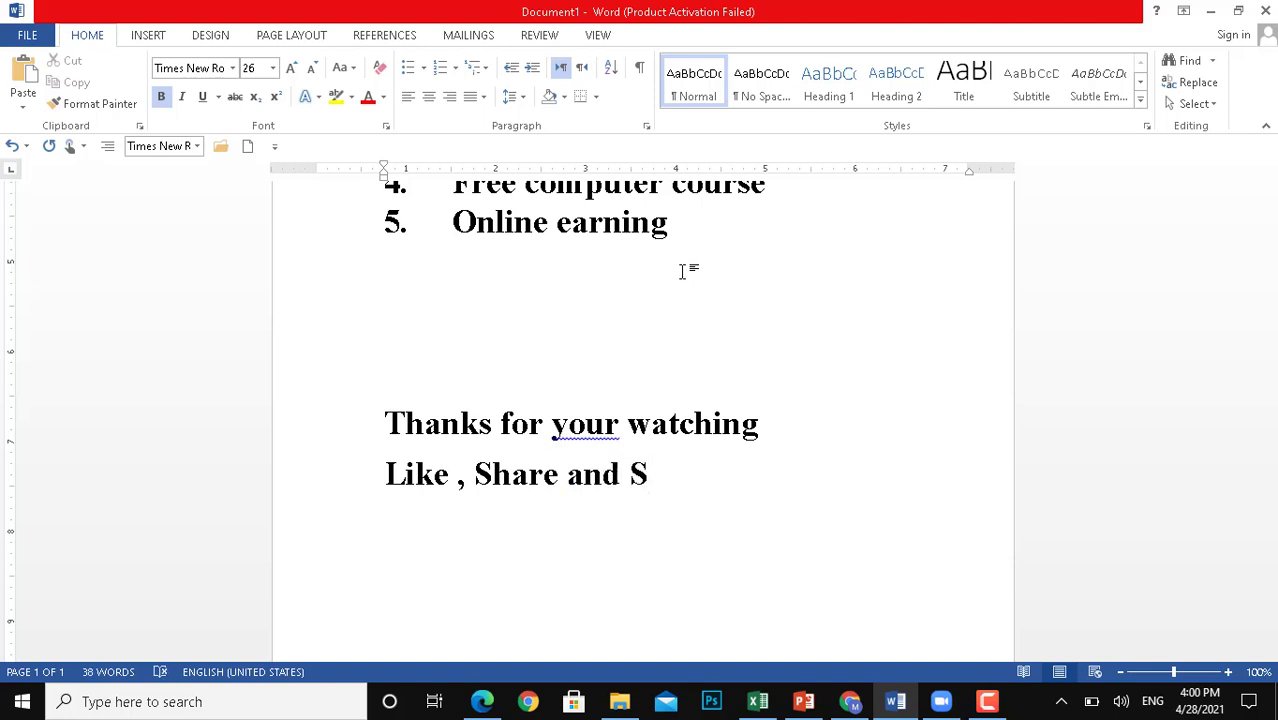